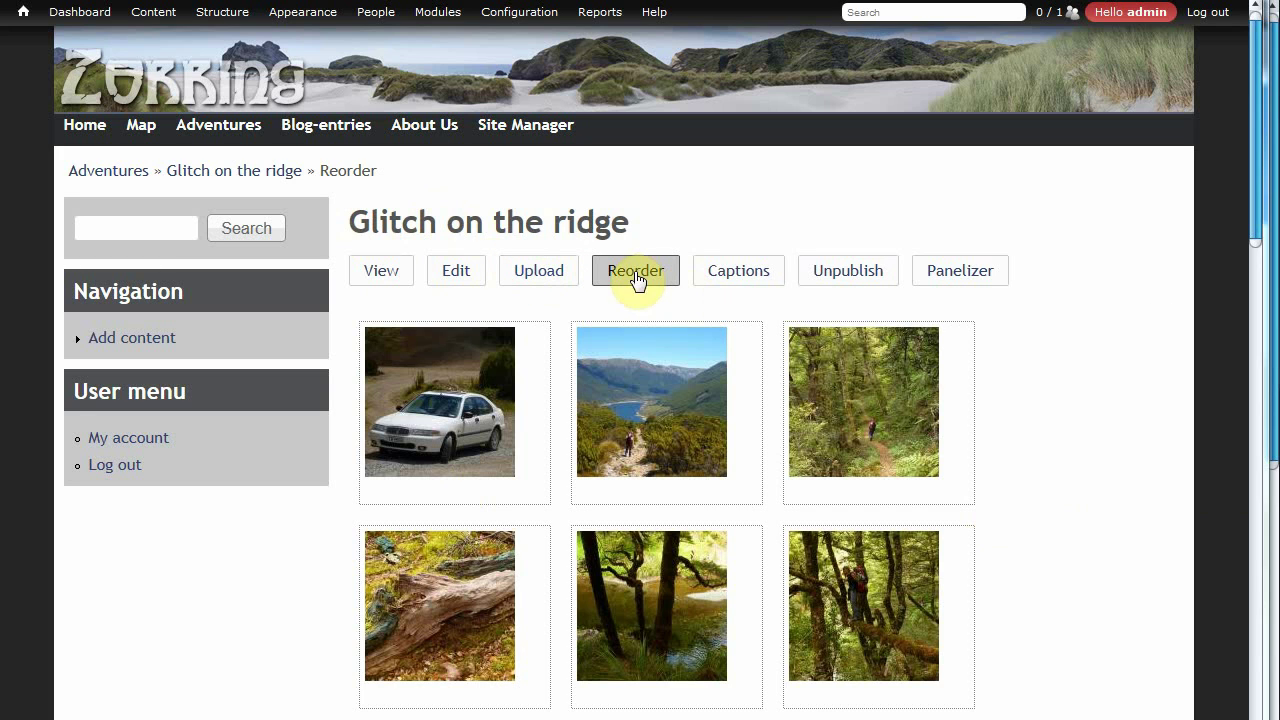
Drag the sixth photo and the bridge/waterfall photo into the fifth slot of the album grid
{"action": "scroll", "coordinate": [1048, 455], "scroll_direction": "down", "scroll_amount": 2}
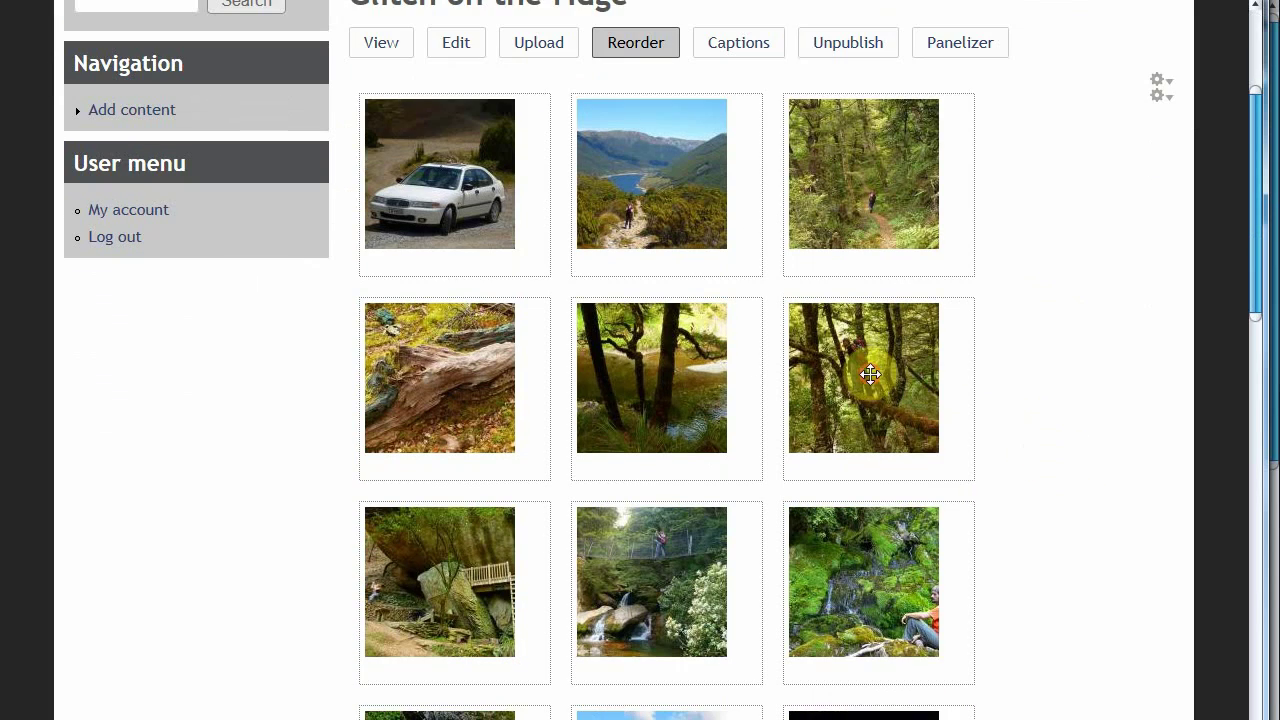
{"action": "left_click_drag", "start_coordinate": [870, 374], "coordinate": [636, 358]}
{"action": "left_click_drag", "start_coordinate": [639, 603], "coordinate": [638, 411]}
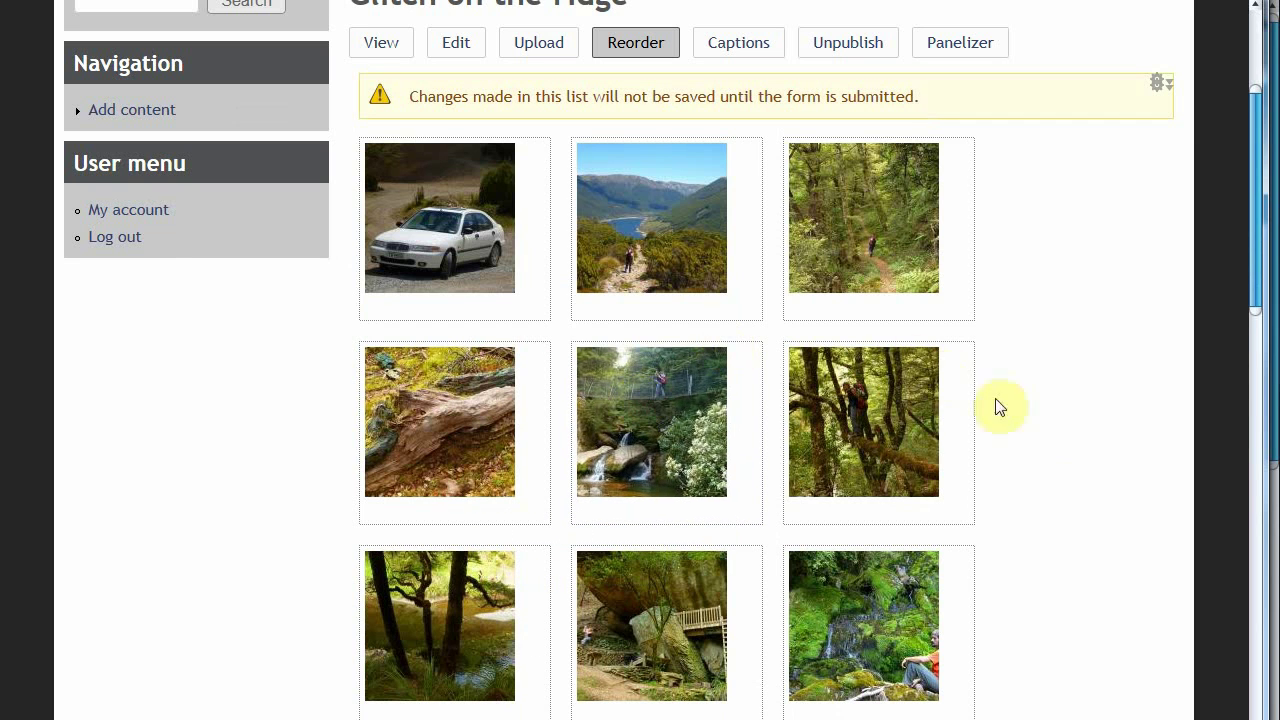
{"action": "scroll", "coordinate": [1063, 423], "scroll_direction": "up", "scroll_amount": 2}
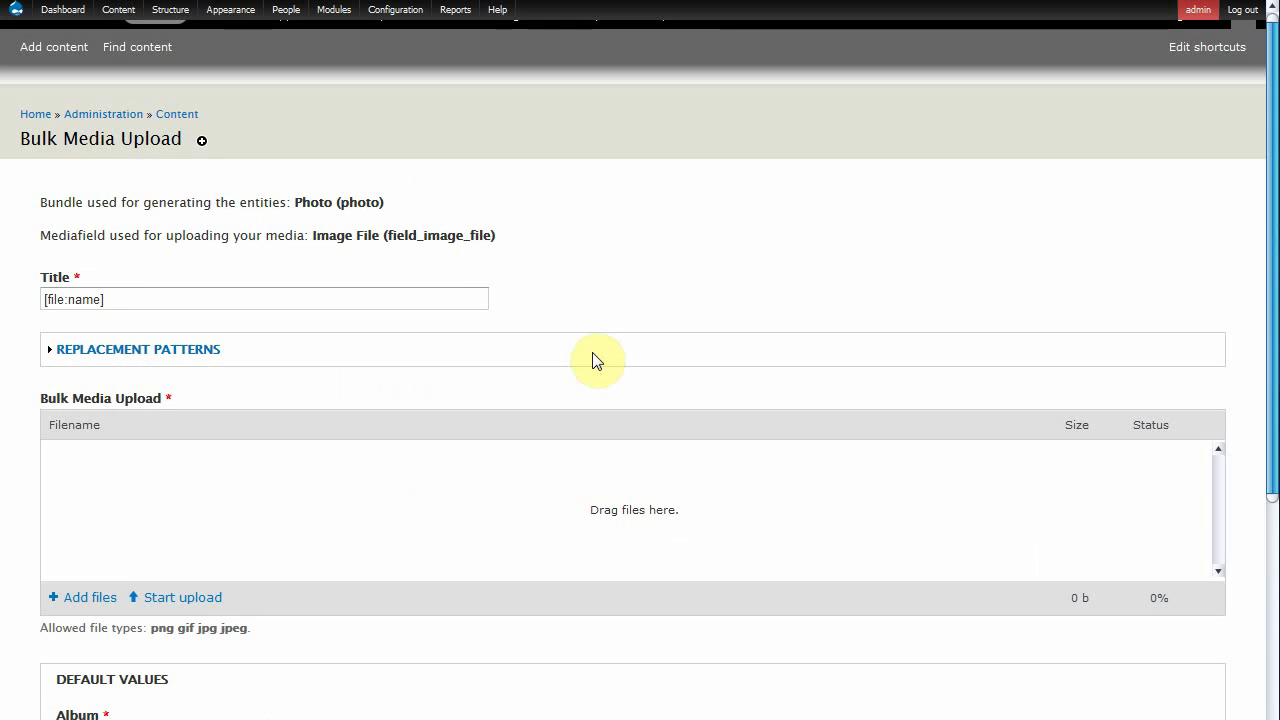
Open the file picker and browse to the D:\Fotografie\temp folder
{"action": "scroll", "coordinate": [596, 360], "scroll_direction": "down", "scroll_amount": 2}
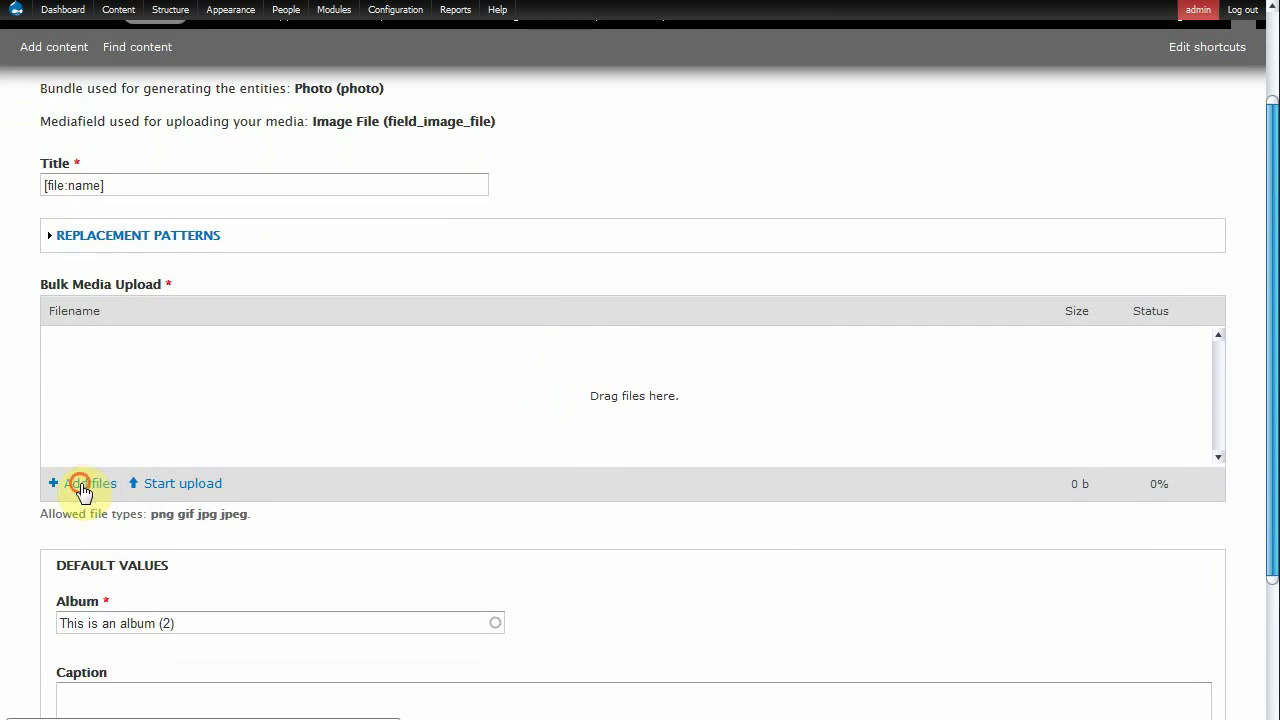
{"action": "left_click", "coordinate": [84, 484]}
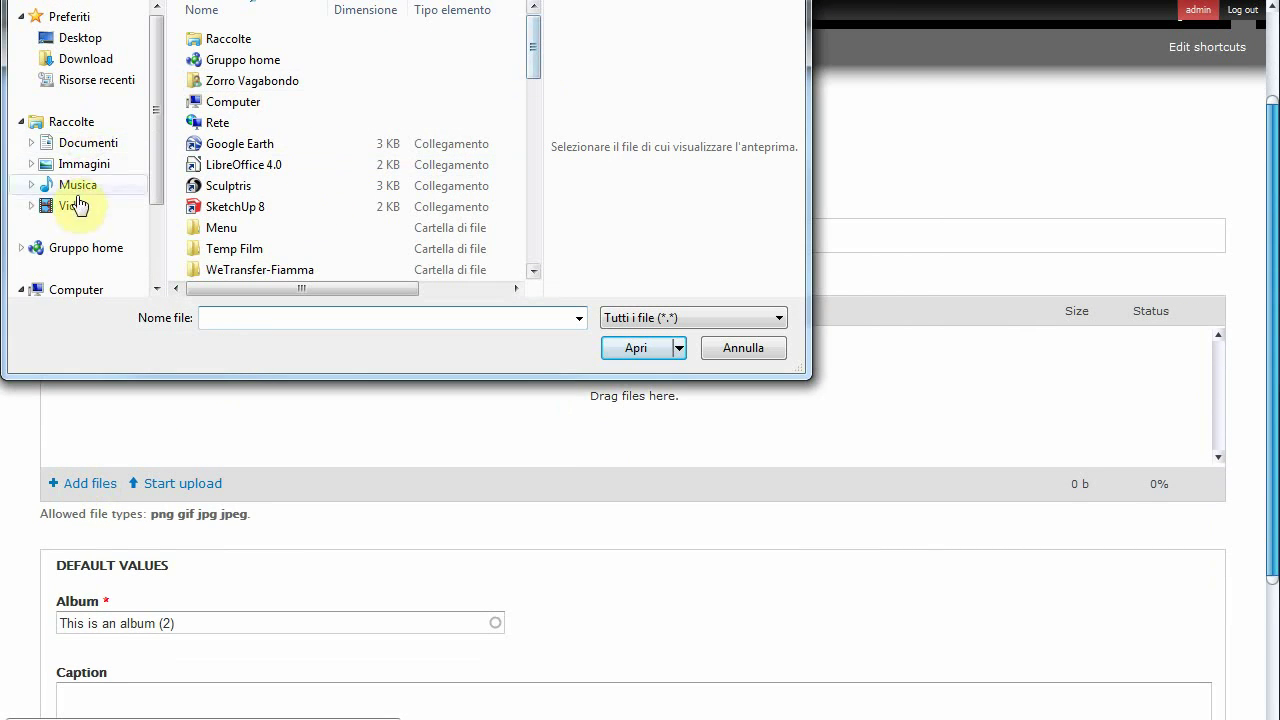
{"action": "left_click_drag", "start_coordinate": [157, 105], "coordinate": [157, 166]}
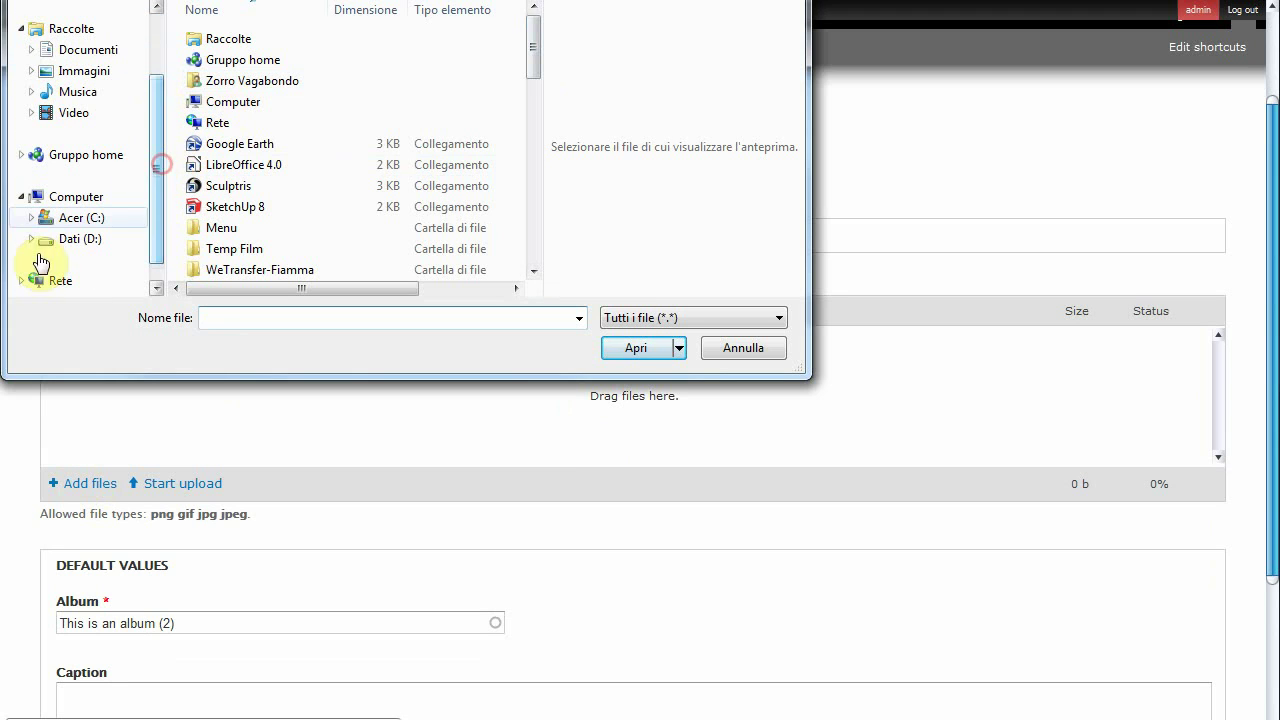
{"action": "left_click", "coordinate": [42, 244]}
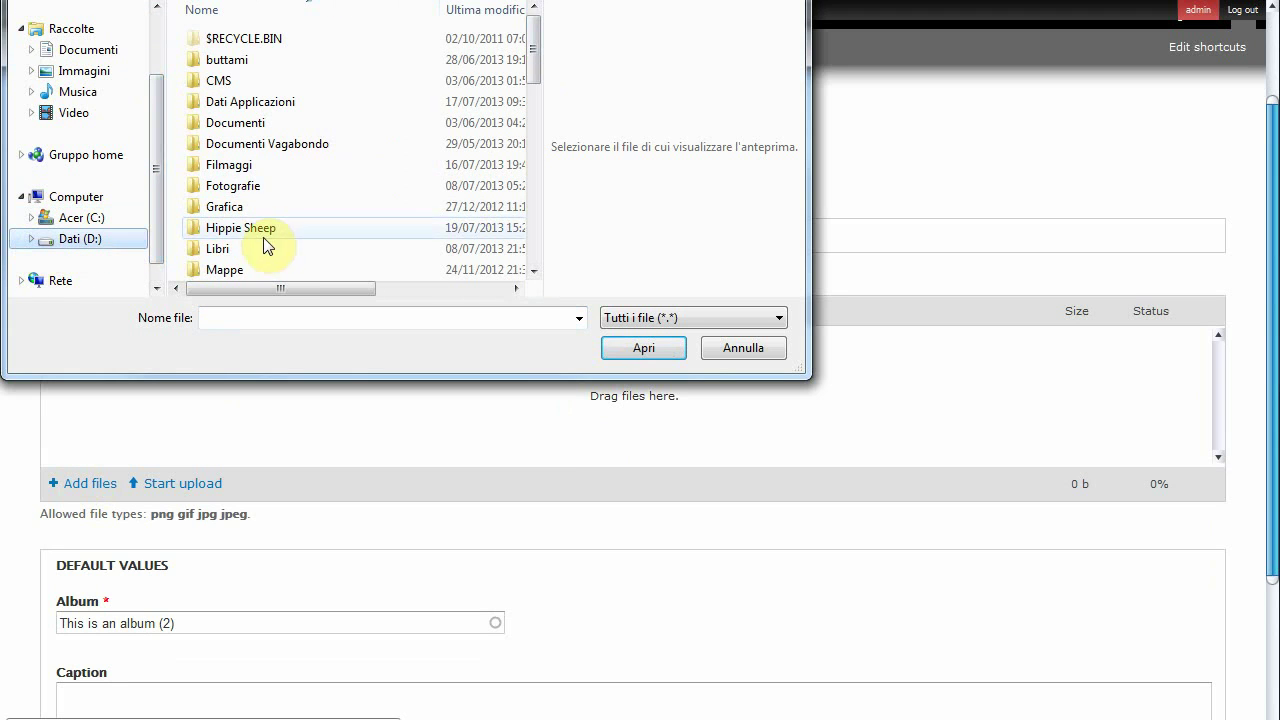
{"action": "left_click", "coordinate": [240, 187]}
{"action": "double_click", "coordinate": [240, 187]}
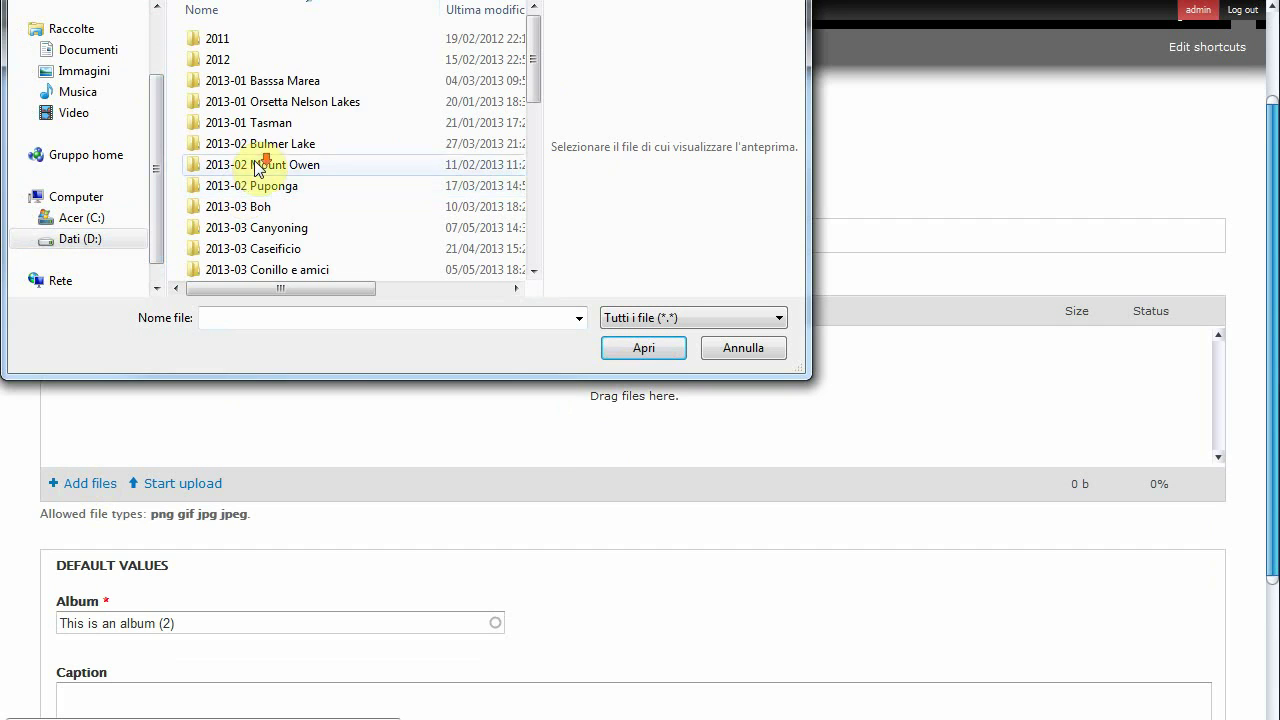
{"action": "scroll", "coordinate": [252, 225], "scroll_direction": "down", "scroll_amount": 3}
{"action": "scroll", "coordinate": [262, 253], "scroll_direction": "down", "scroll_amount": 3}
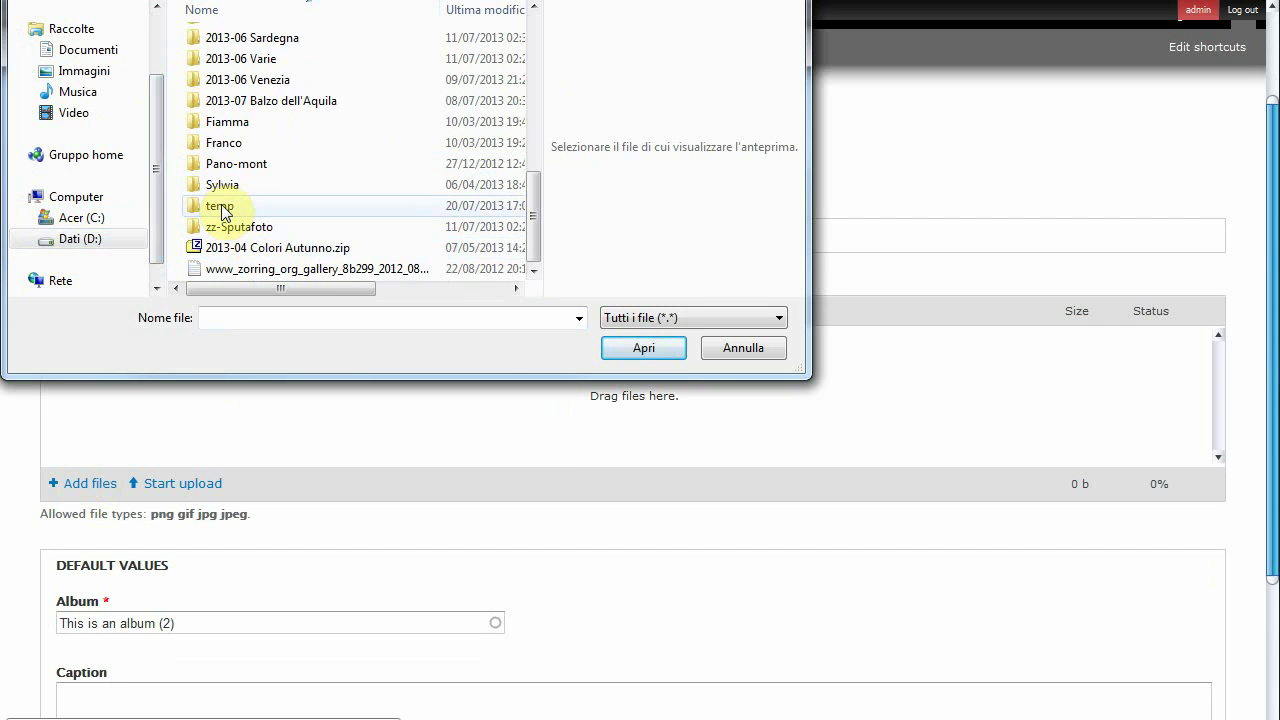
{"action": "double_click", "coordinate": [229, 201]}
Select all the JPEG photos in temp and confirm them for upload
{"action": "left_click", "coordinate": [266, 103]}
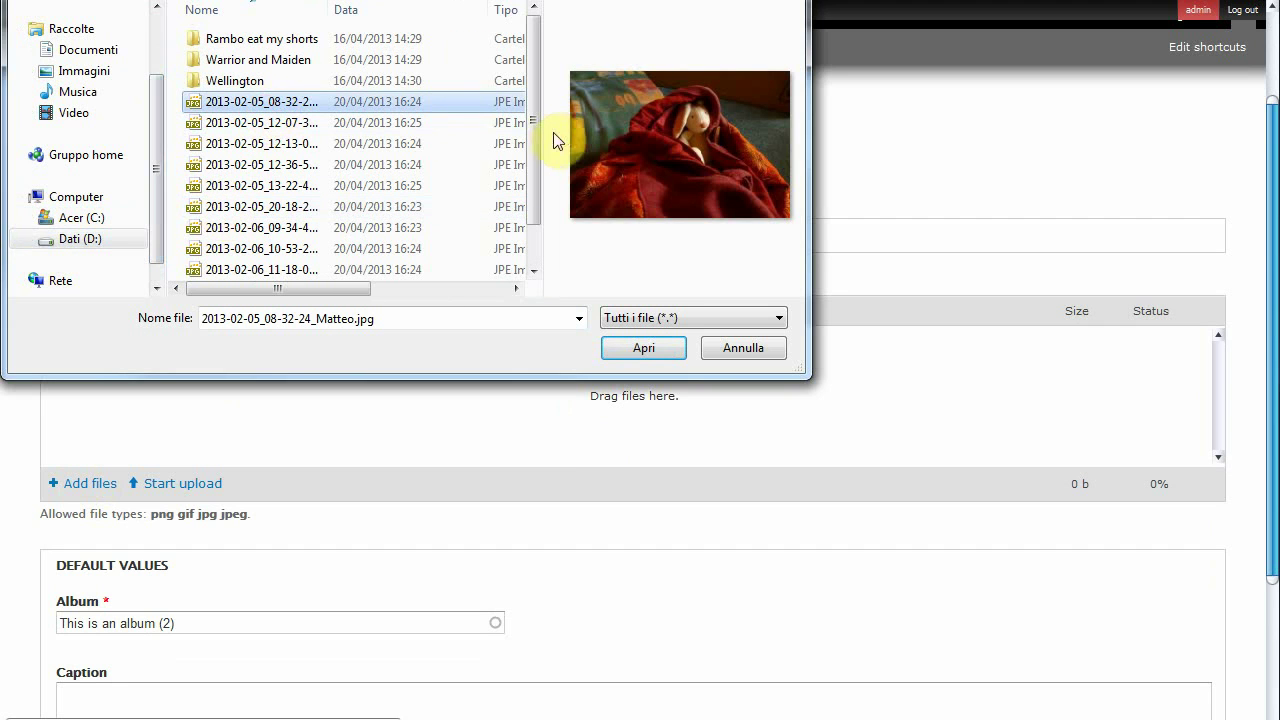
{"action": "left_click_drag", "start_coordinate": [533, 160], "coordinate": [520, 237]}
{"action": "left_click", "coordinate": [282, 268], "text": "shift"}
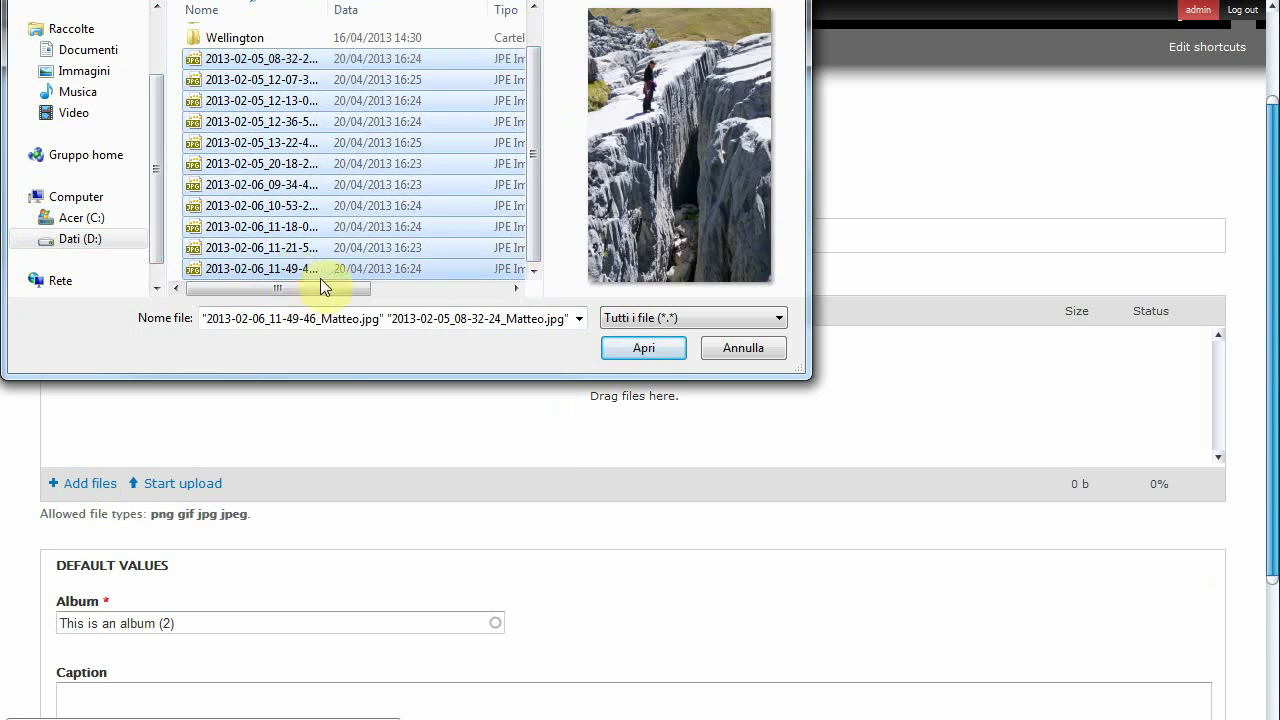
{"action": "left_click", "coordinate": [632, 348]}
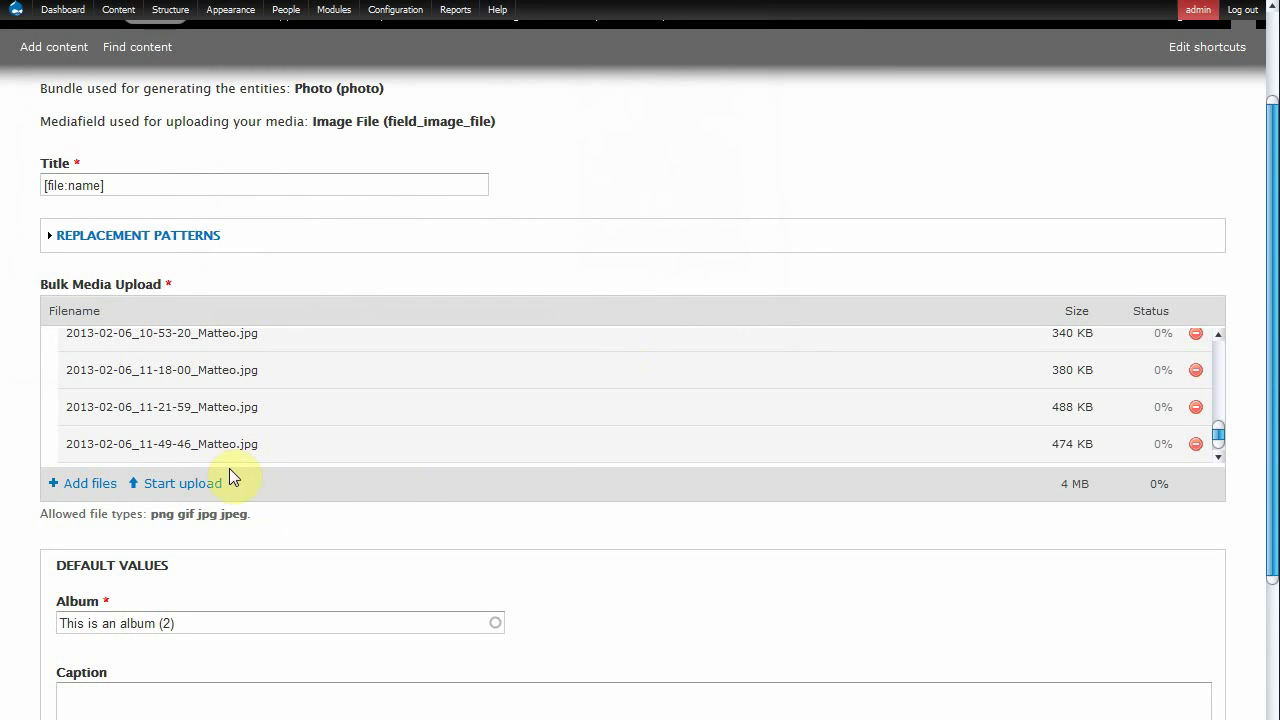
Upload all 11 queued photos and generate published Photo nodes from them
{"action": "left_click", "coordinate": [192, 487]}
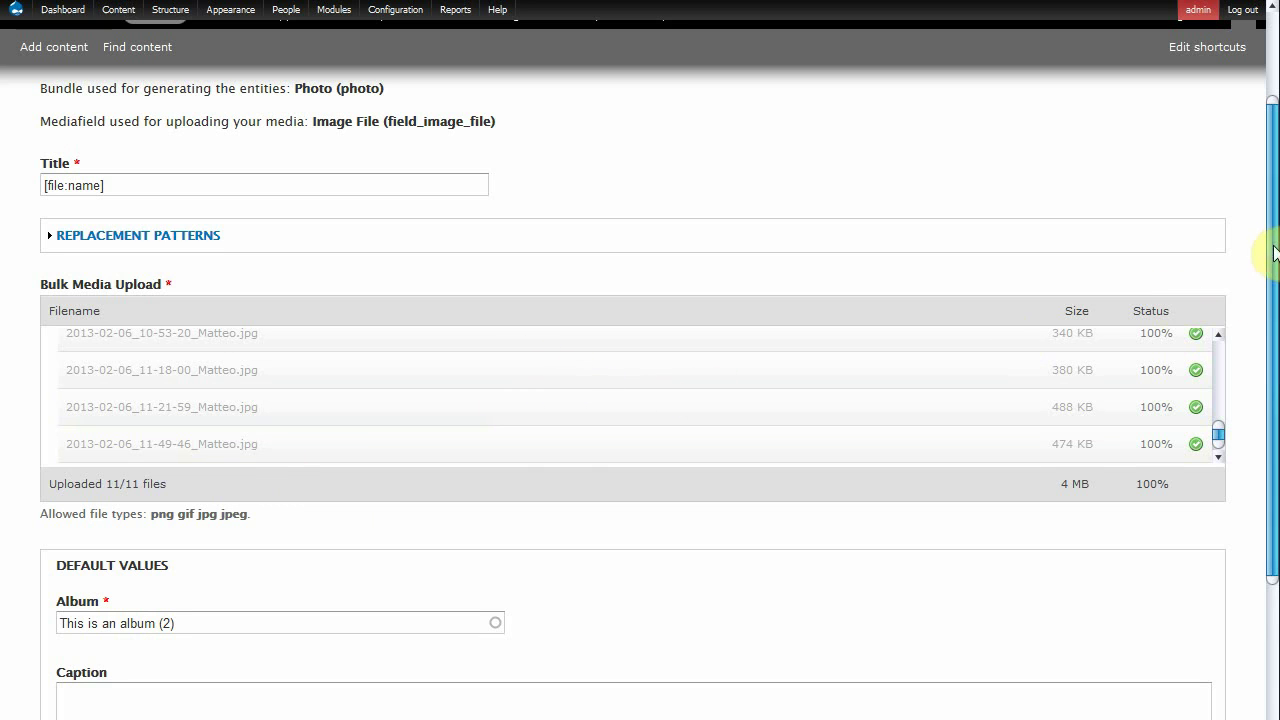
{"action": "left_click_drag", "start_coordinate": [1273, 265], "coordinate": [1268, 434]}
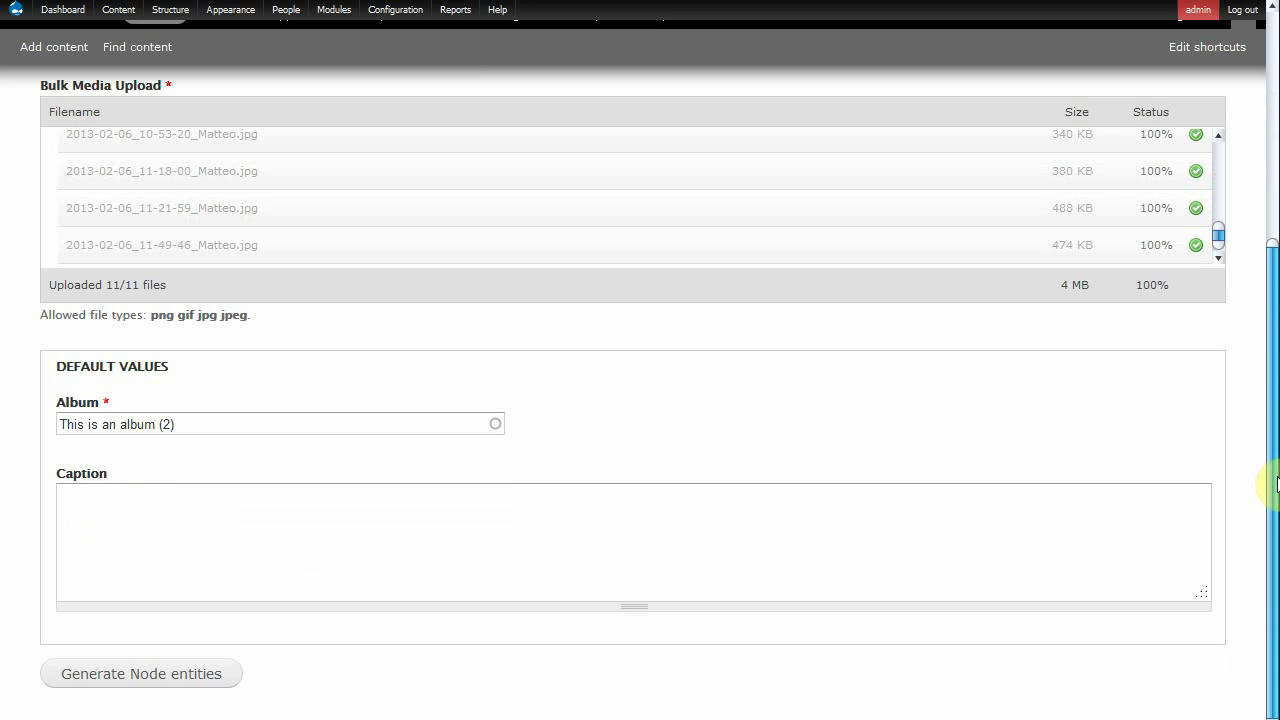
{"action": "left_click", "coordinate": [124, 674]}
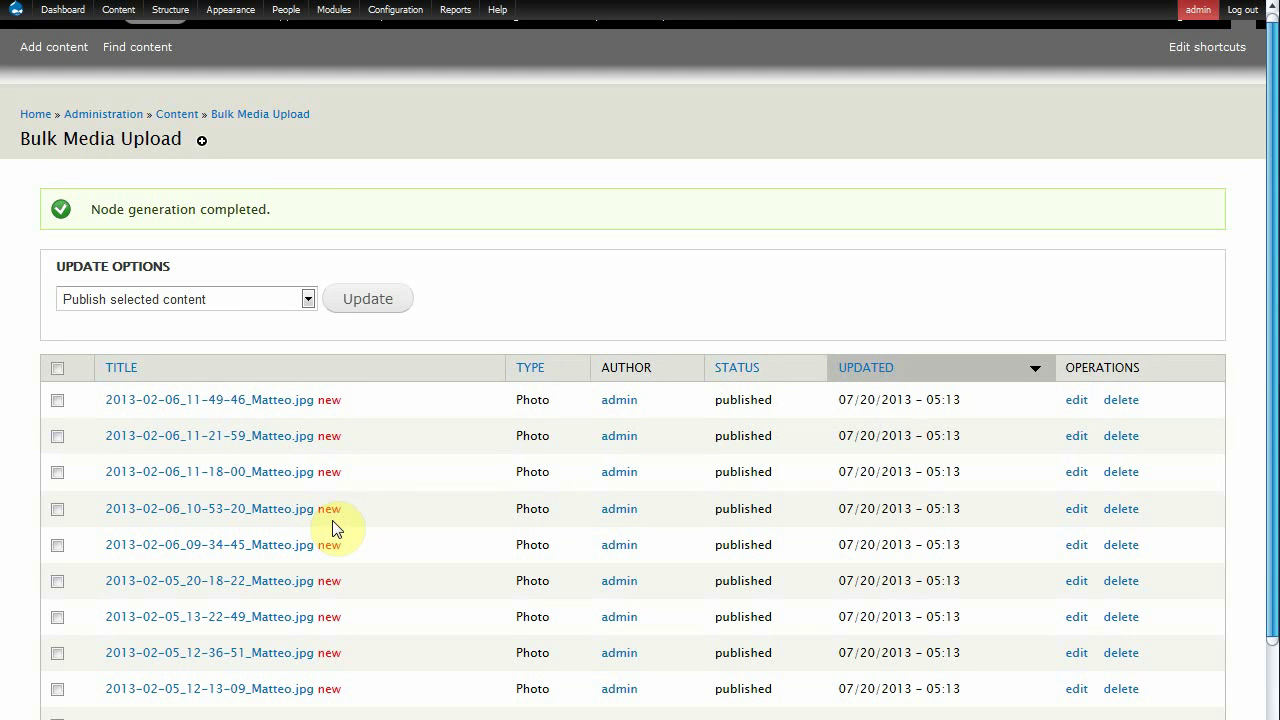
Scroll through the list of newly generated Photo nodes
{"action": "scroll", "coordinate": [491, 312], "scroll_direction": "down", "scroll_amount": 2}
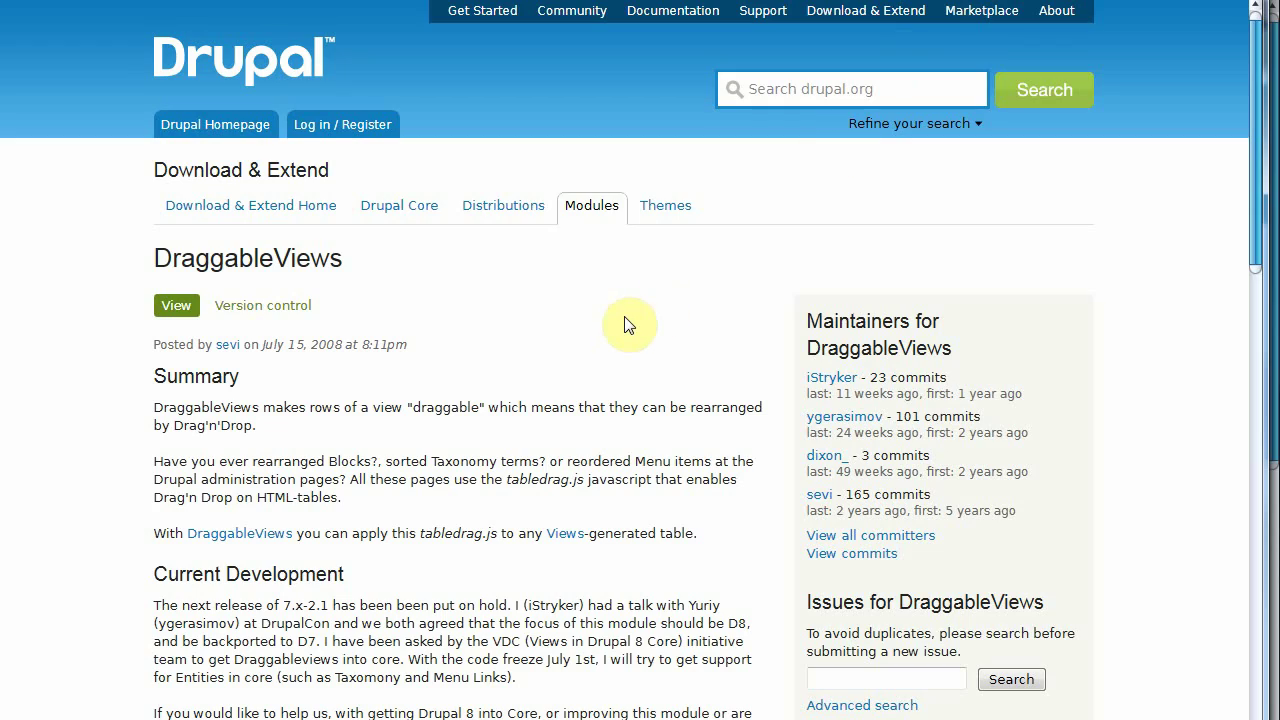
{"action": "scroll", "coordinate": [628, 325], "scroll_direction": "down", "scroll_amount": 10}
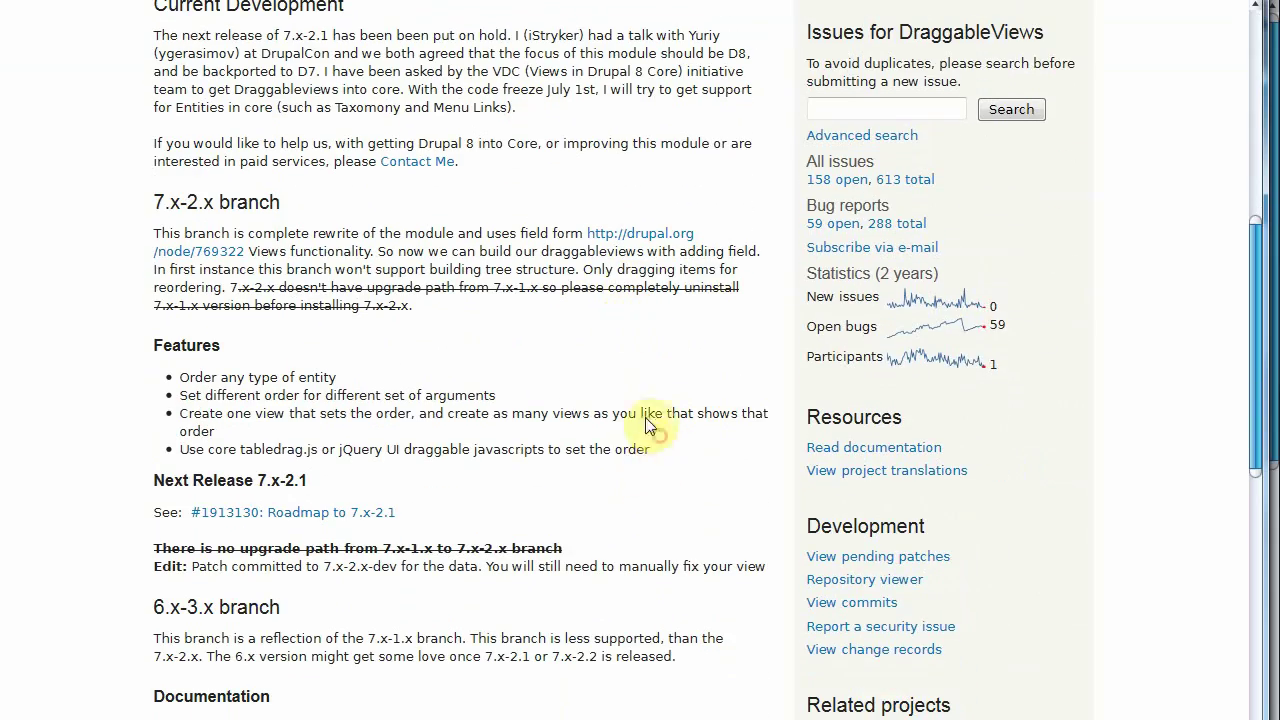
{"action": "left_click_drag", "start_coordinate": [648, 428], "coordinate": [384, 398]}
{"action": "left_click", "coordinate": [505, 210]}
{"action": "scroll", "coordinate": [591, 251], "scroll_direction": "down", "scroll_amount": 10}
{"action": "scroll", "coordinate": [605, 240], "scroll_direction": "up", "scroll_amount": 16}
{"action": "scroll", "coordinate": [625, 275], "scroll_direction": "up", "scroll_amount": 4}
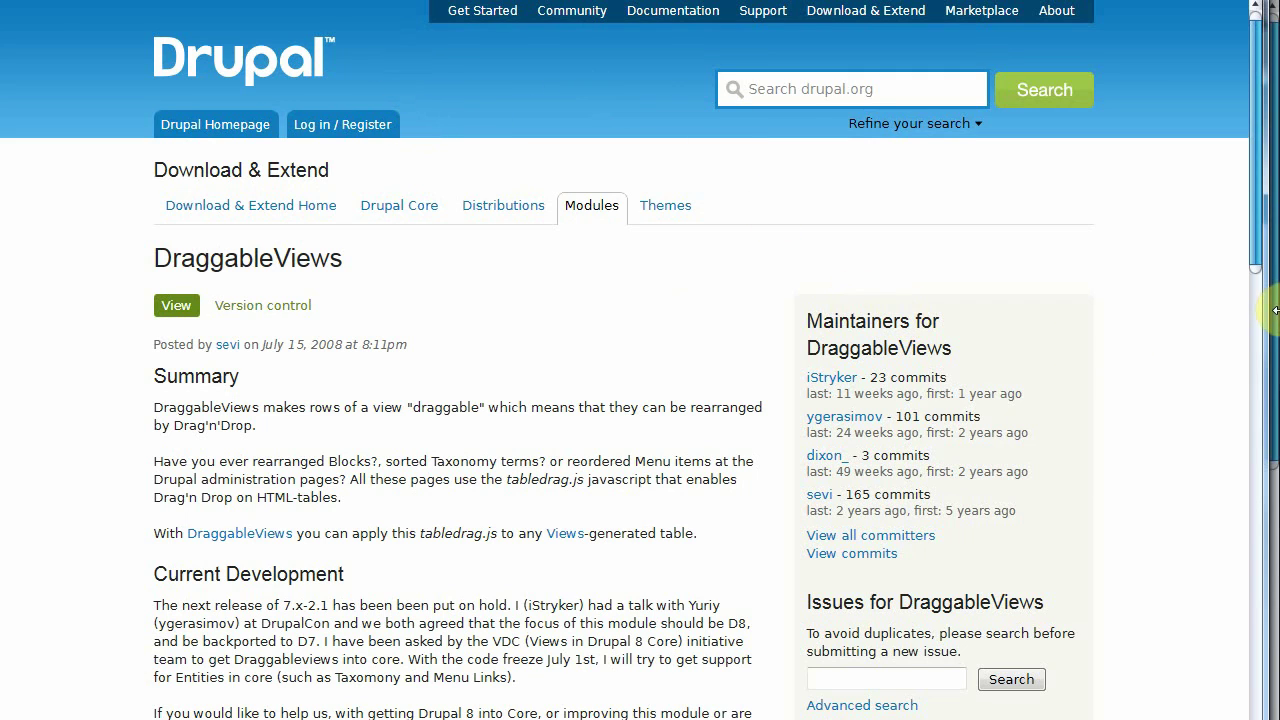
Start a new view named 'Reorder Items Grid' showing Photo content, with Create a page unchecked
{"action": "key", "text": "ctrl+Tab"}
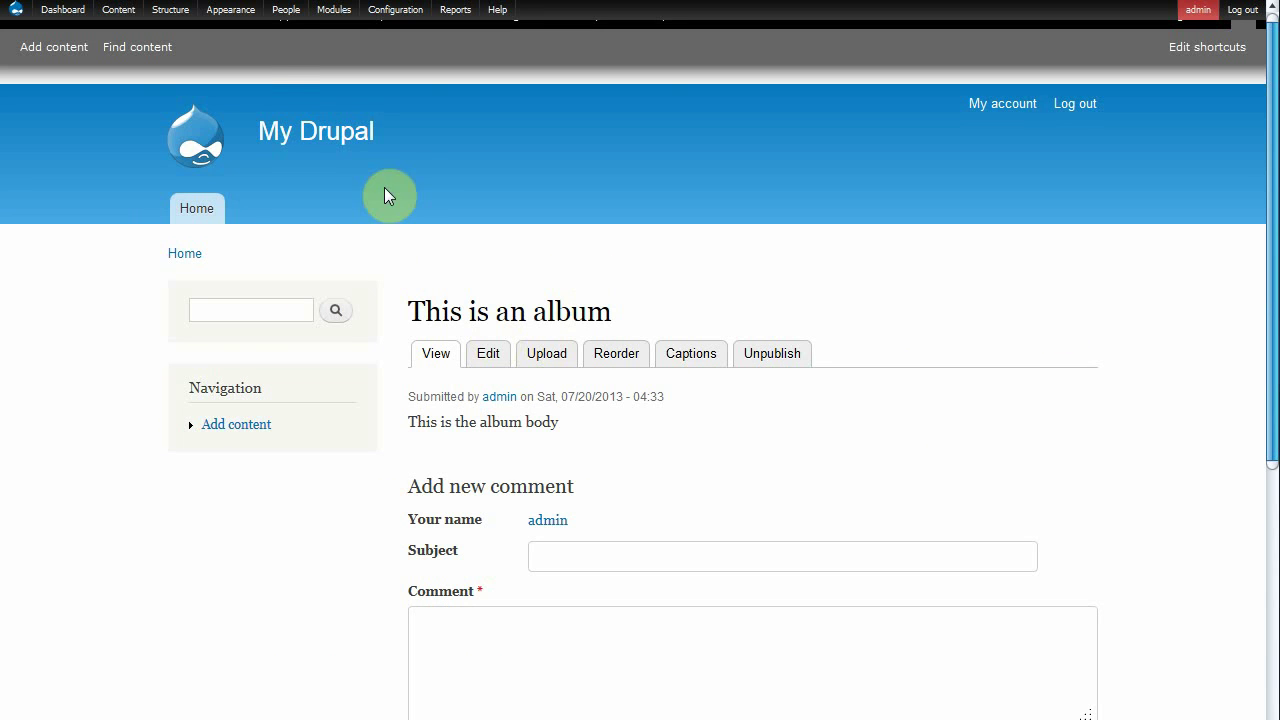
{"action": "mouse_move", "coordinate": [168, 18]}
{"action": "mouse_move", "coordinate": [190, 152]}
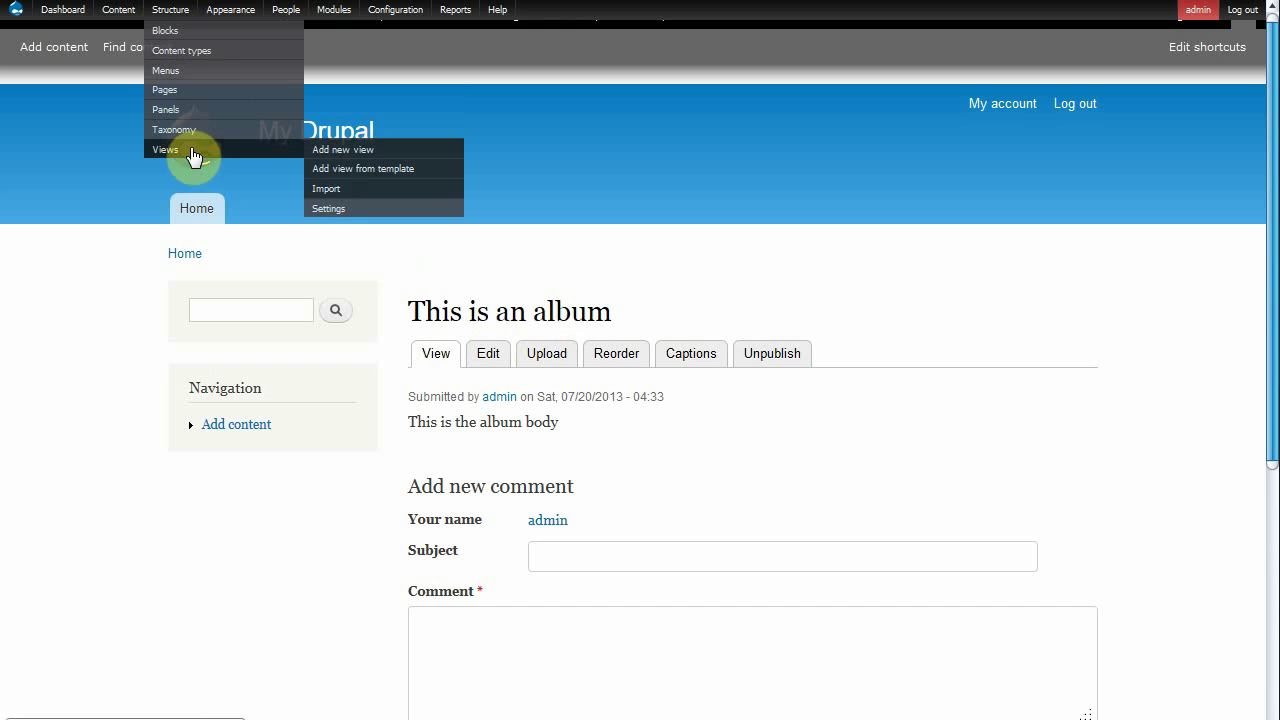
{"action": "left_click", "coordinate": [345, 150]}
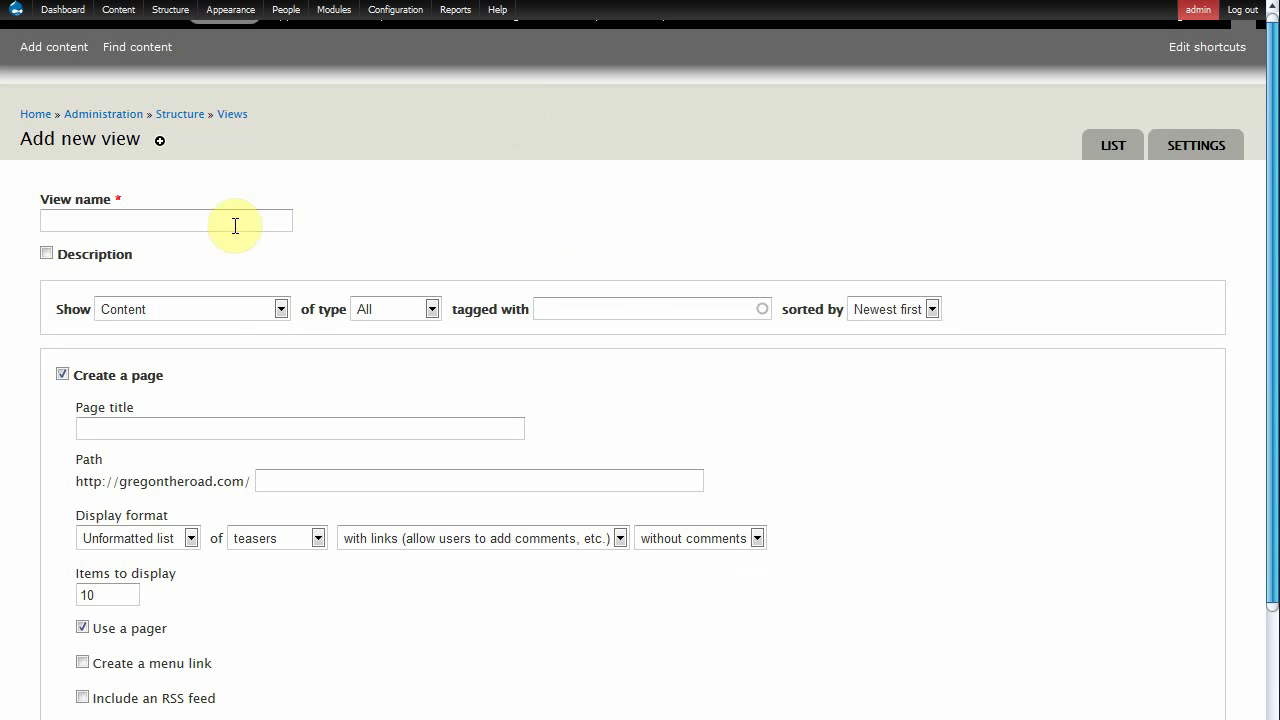
{"action": "type", "text": "Reo"}
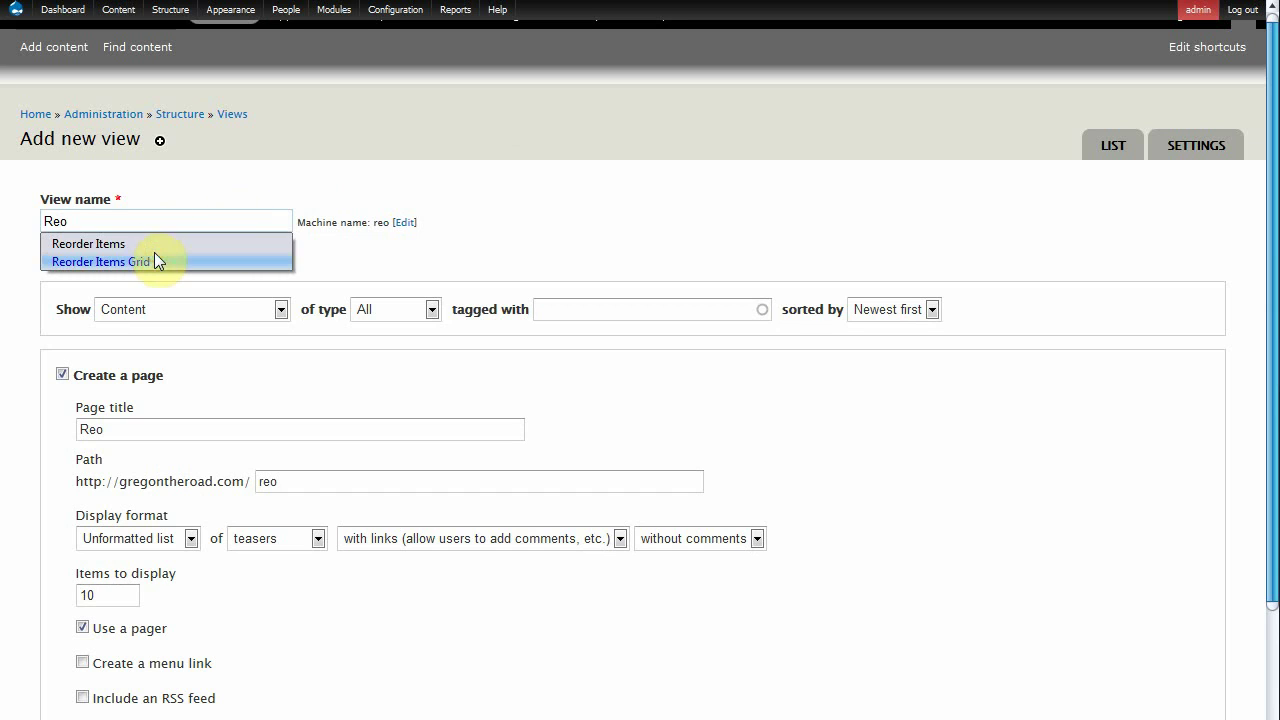
{"action": "left_click", "coordinate": [155, 260]}
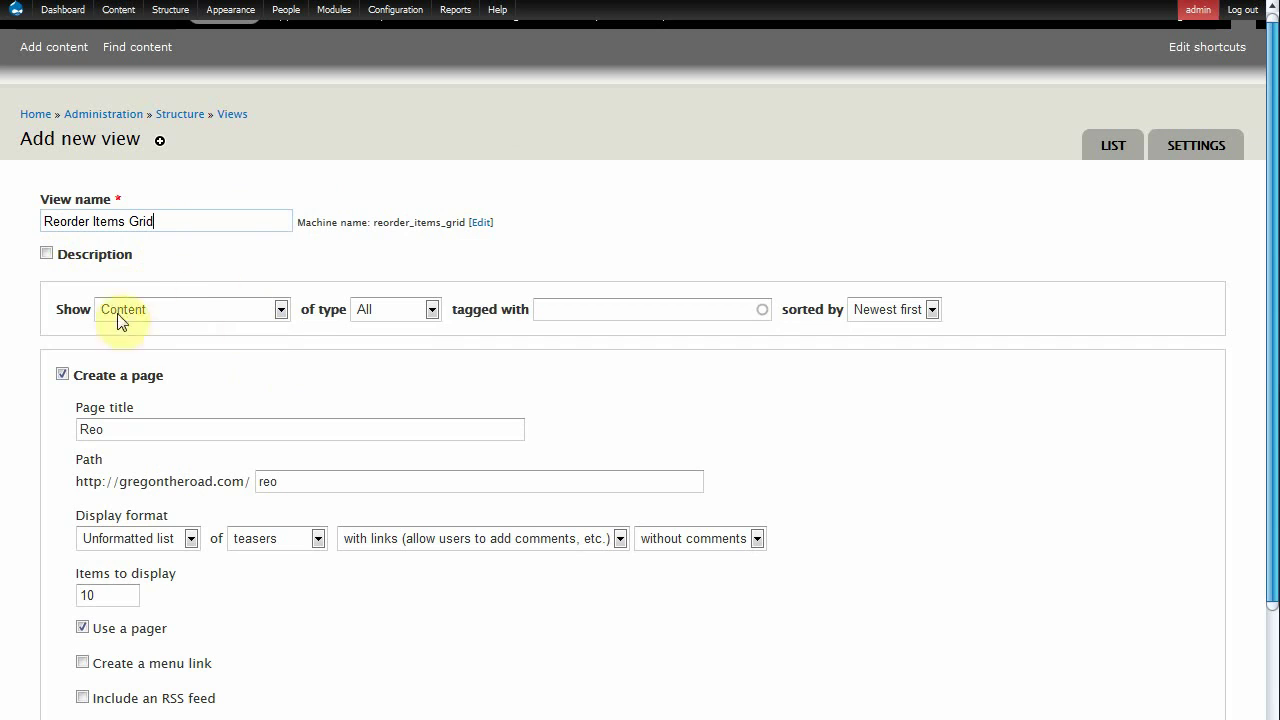
{"action": "left_click", "coordinate": [432, 309]}
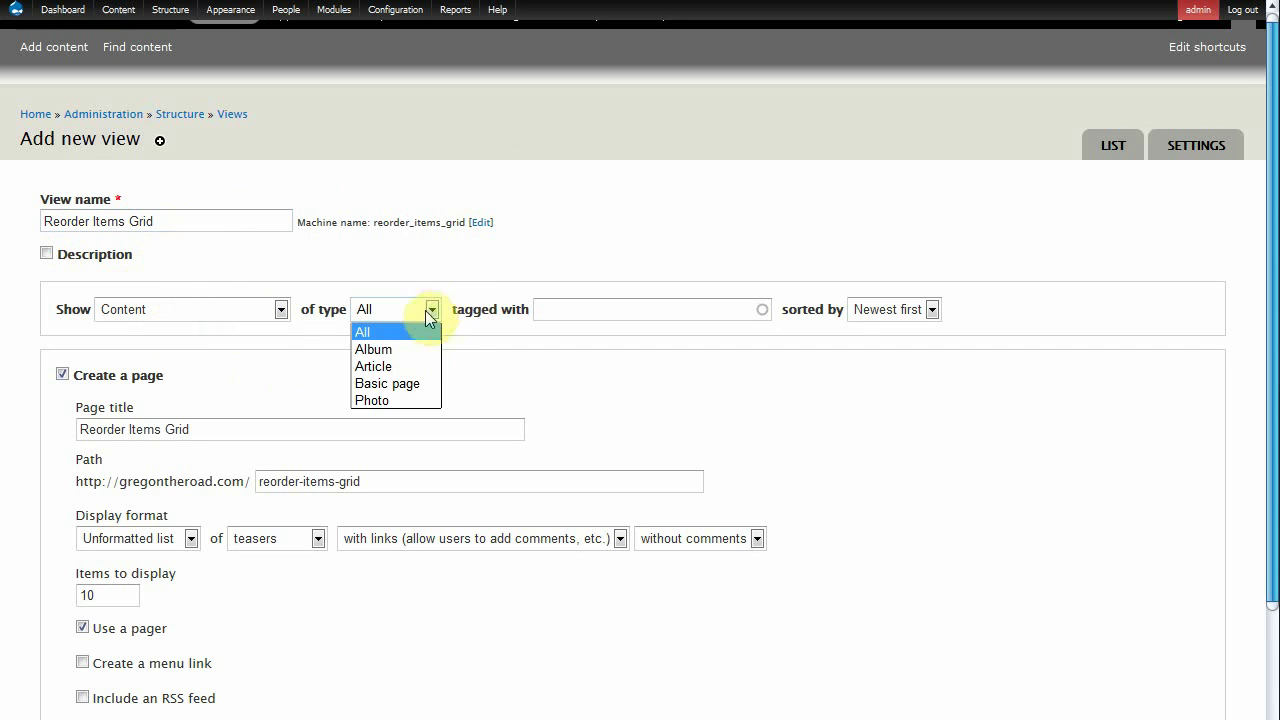
{"action": "left_click", "coordinate": [422, 402]}
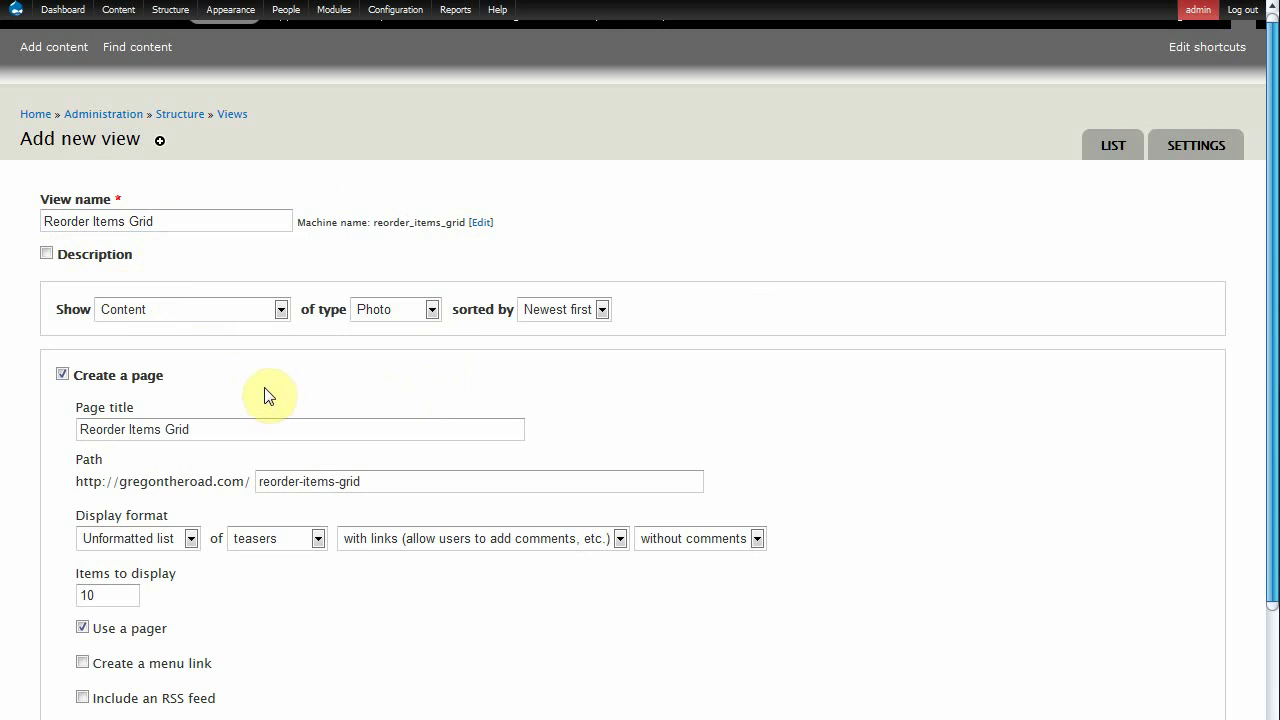
{"action": "left_click", "coordinate": [60, 375]}
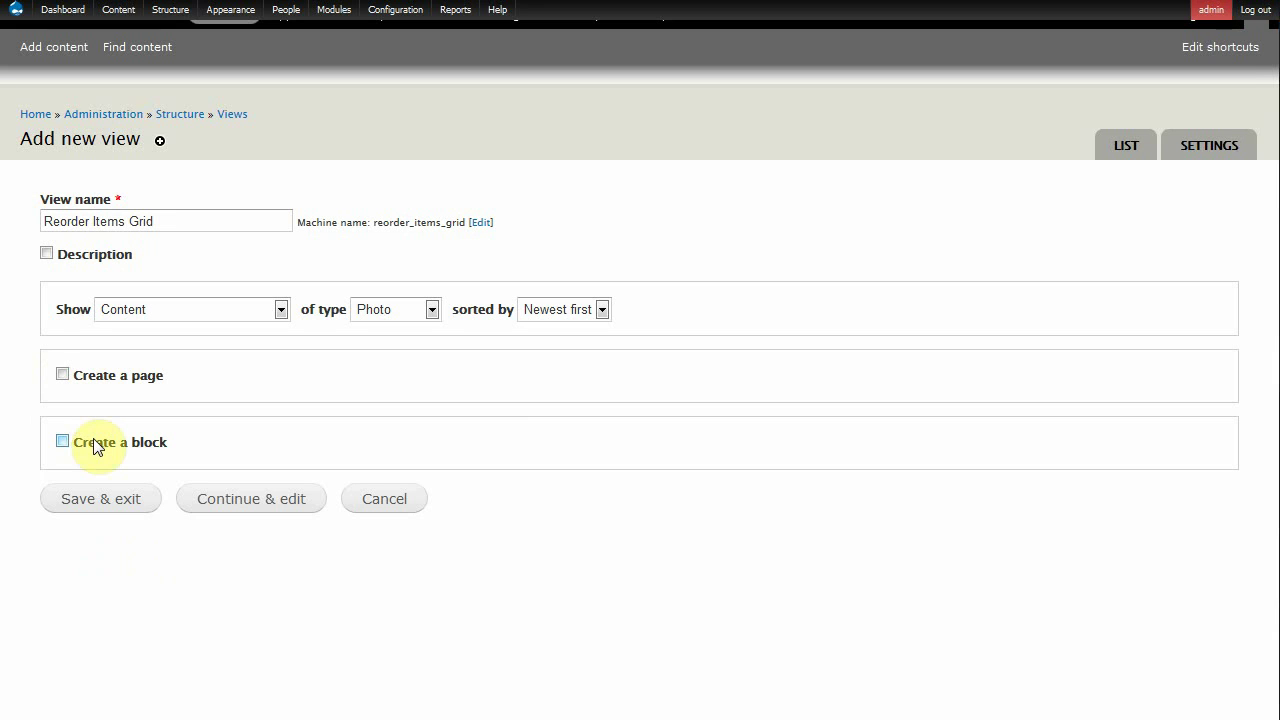
Continue to the full view editor and pick the Content: Nid field to add
{"action": "left_click", "coordinate": [251, 504]}
{"action": "scroll", "coordinate": [270, 416], "scroll_direction": "down", "scroll_amount": 5}
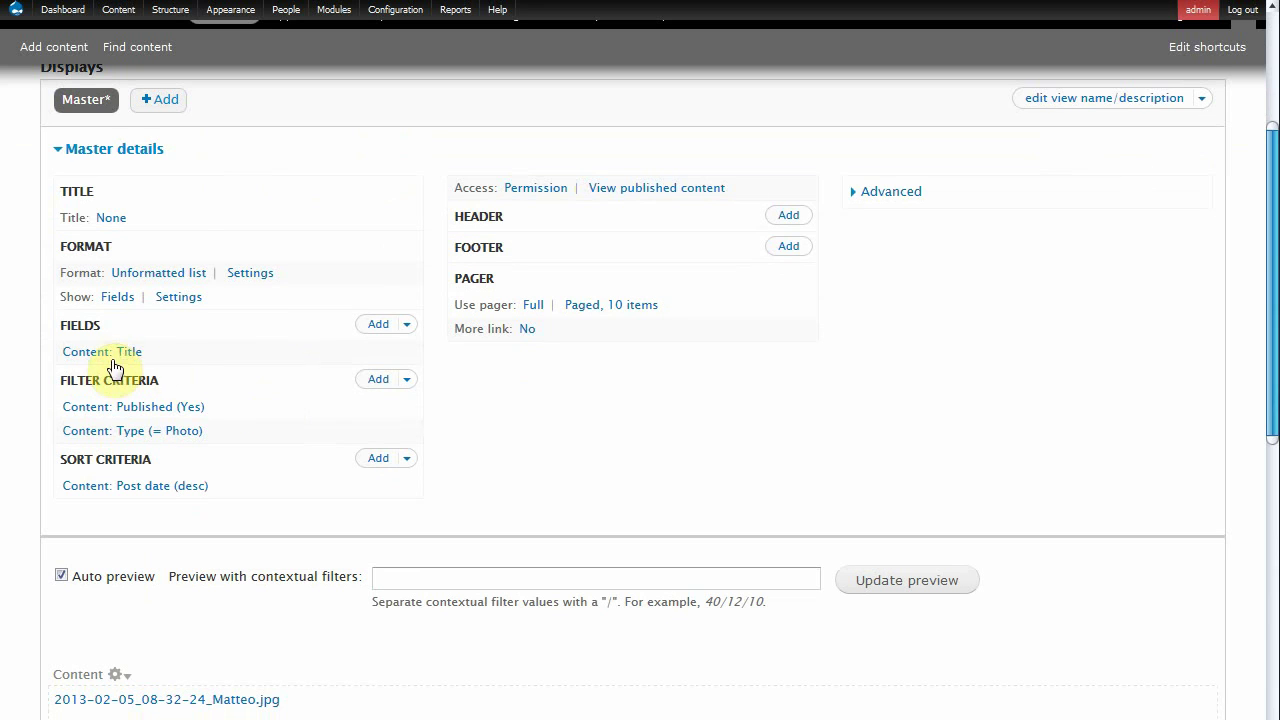
{"action": "left_click", "coordinate": [385, 325]}
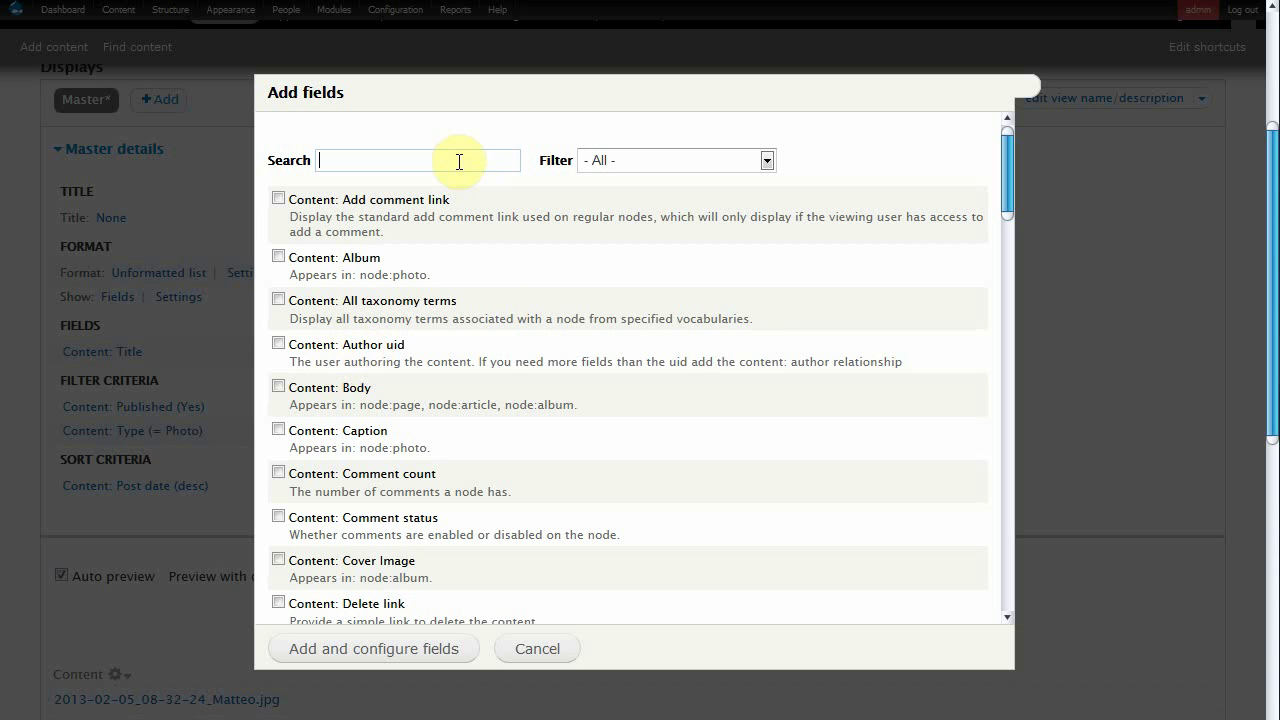
{"action": "type", "text": "nid"}
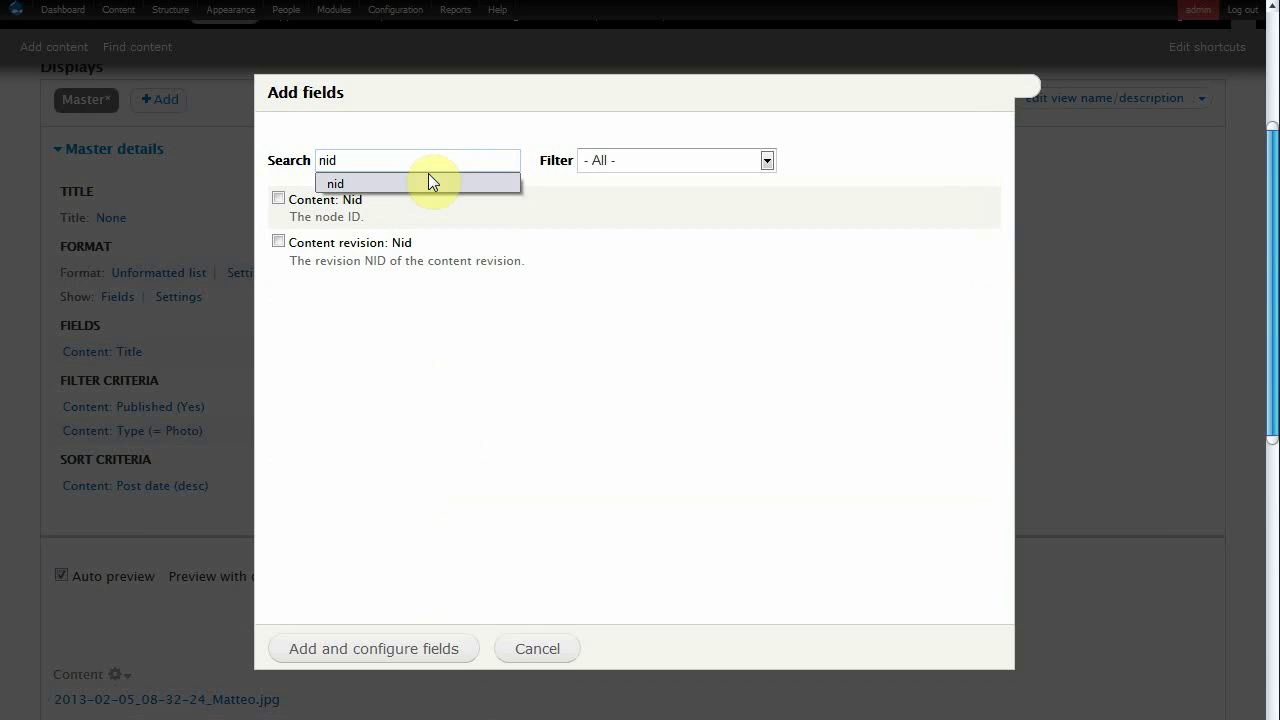
{"action": "left_click", "coordinate": [278, 198]}
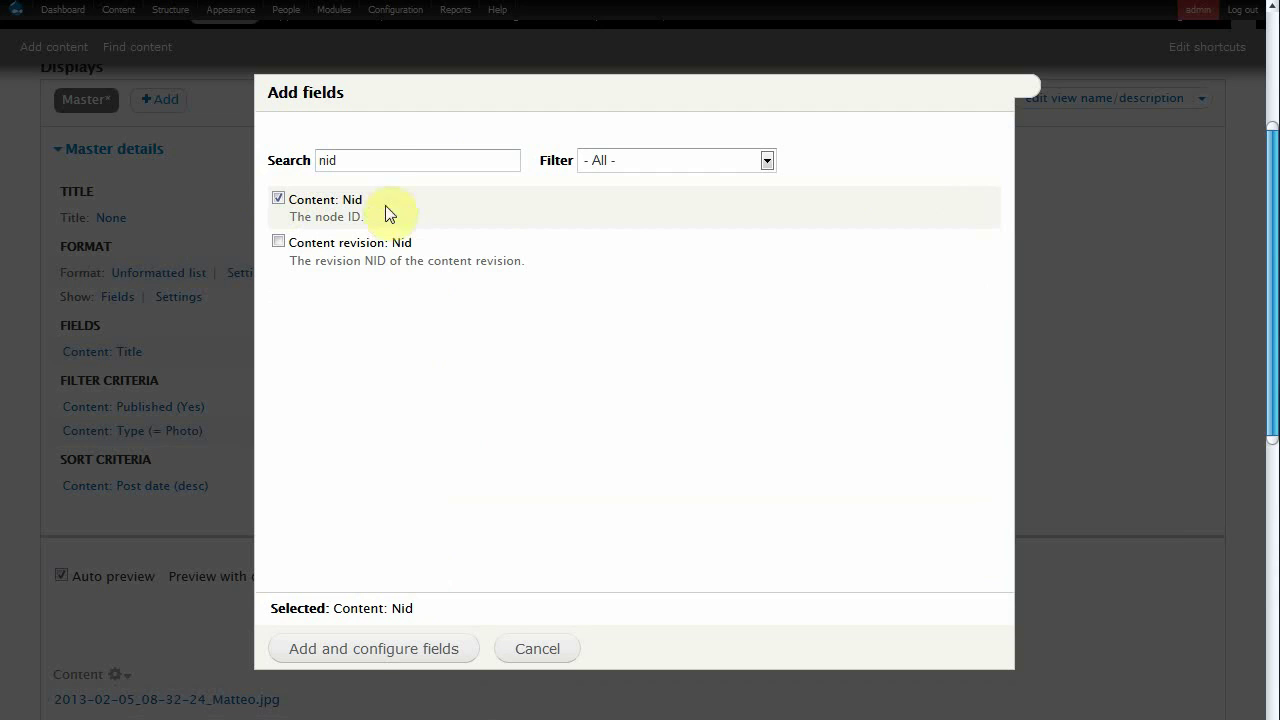
Also pick the Content: Image File and Draggableviews: Content fields, then add them
{"action": "left_click", "coordinate": [370, 154]}
{"action": "key", "text": "BackSpace"}
{"action": "key", "text": "BackSpace"}
{"action": "key", "text": "BackSpace"}
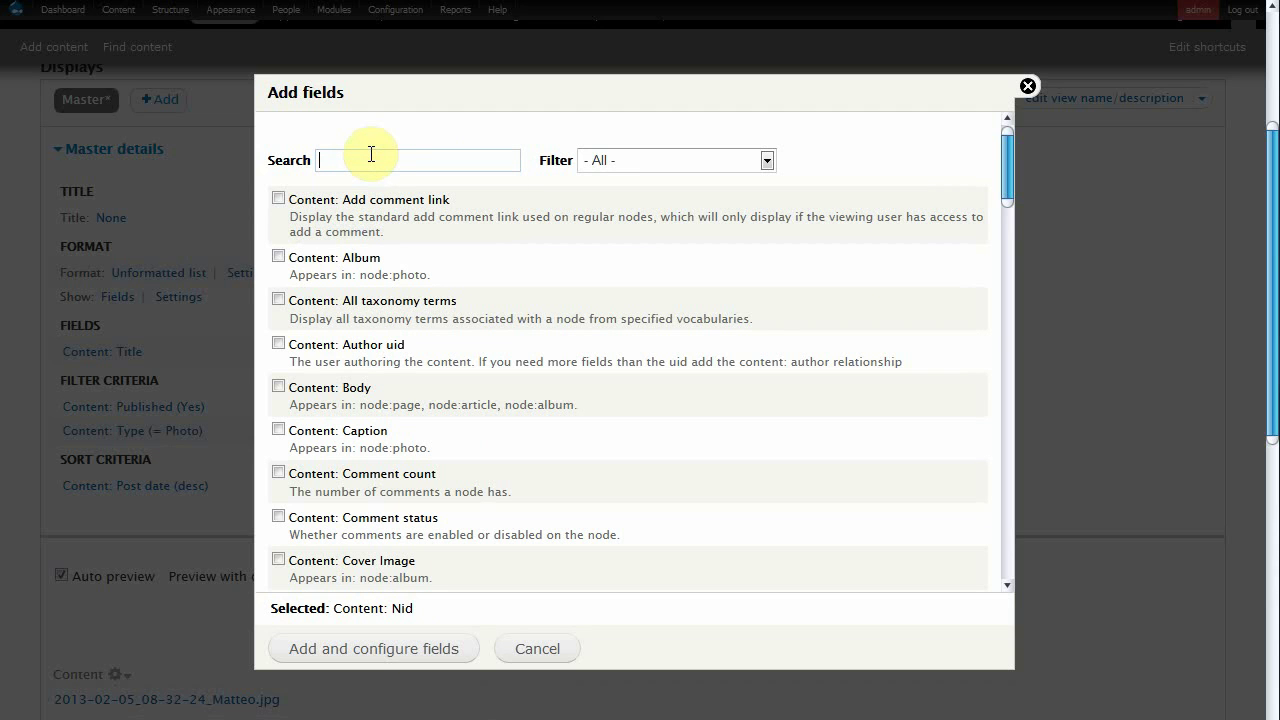
{"action": "type", "text": "imag"}
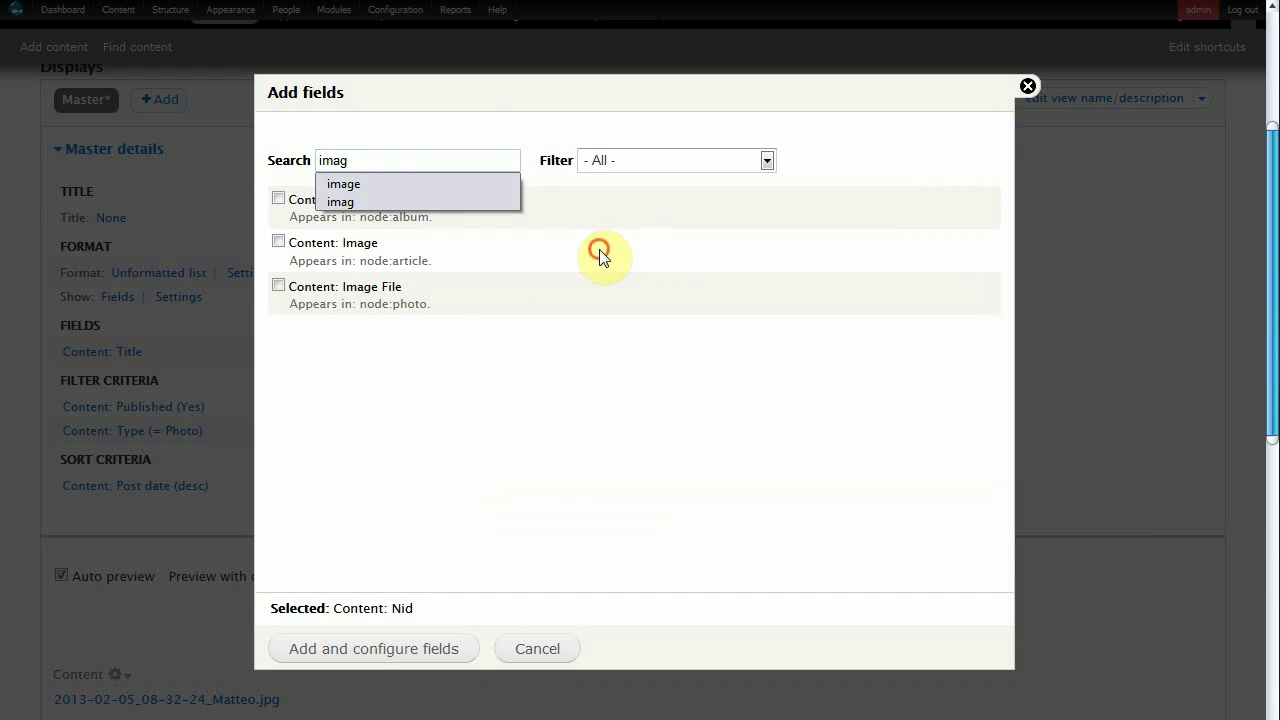
{"action": "left_click", "coordinate": [599, 250]}
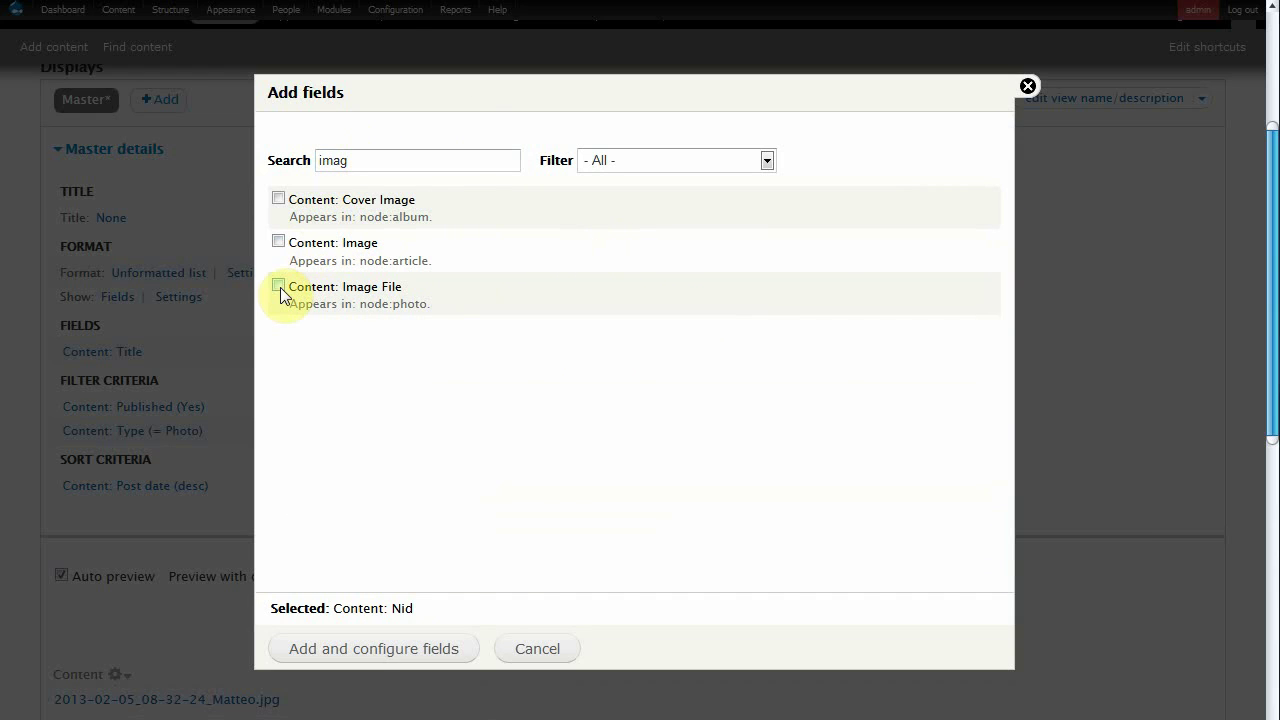
{"action": "left_click", "coordinate": [383, 166]}
{"action": "key", "text": "BackSpace"}
{"action": "key", "text": "BackSpace"}
{"action": "key", "text": "BackSpace"}
{"action": "key", "text": "BackSpace"}
{"action": "type", "text": "drag"}
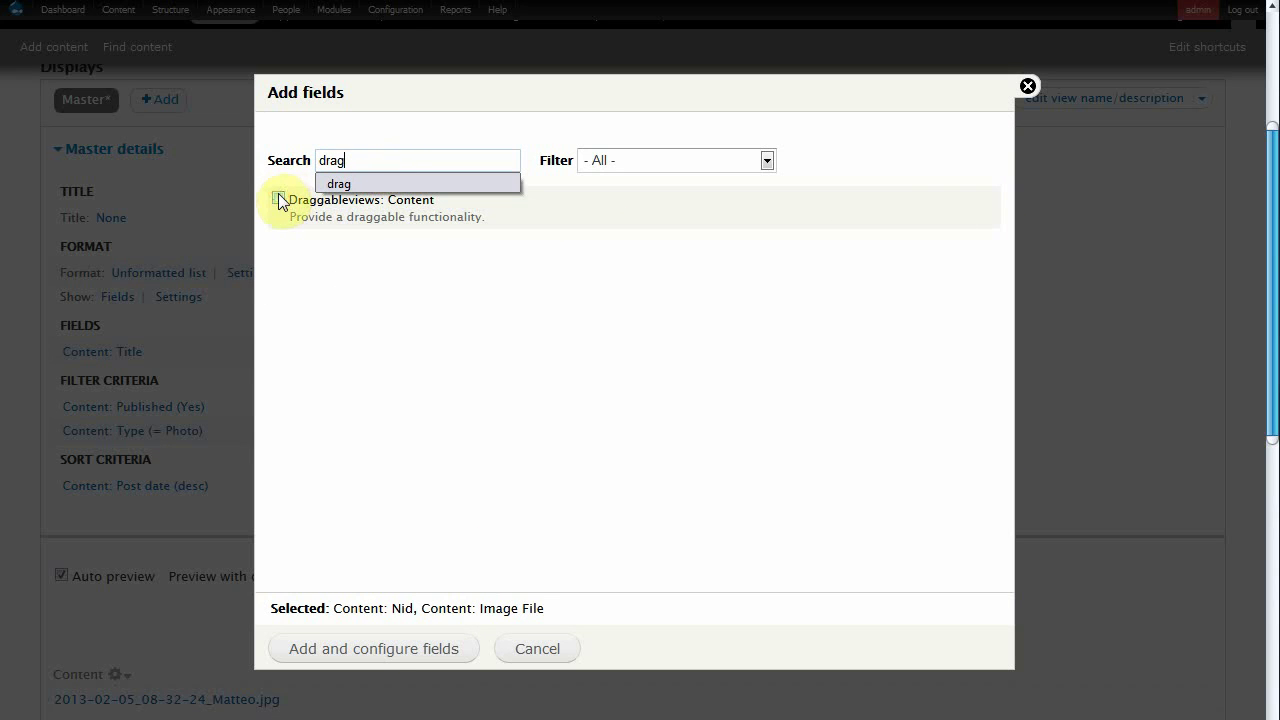
{"action": "left_click", "coordinate": [279, 199]}
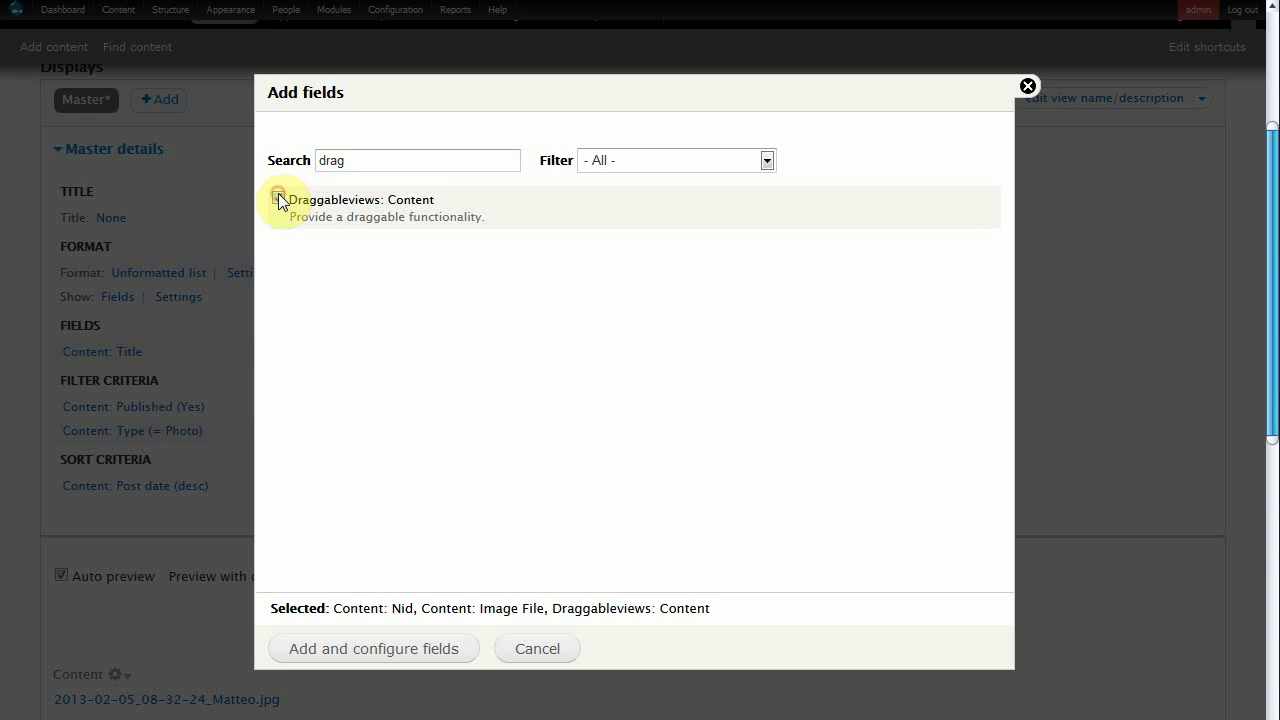
{"action": "left_click", "coordinate": [356, 658]}
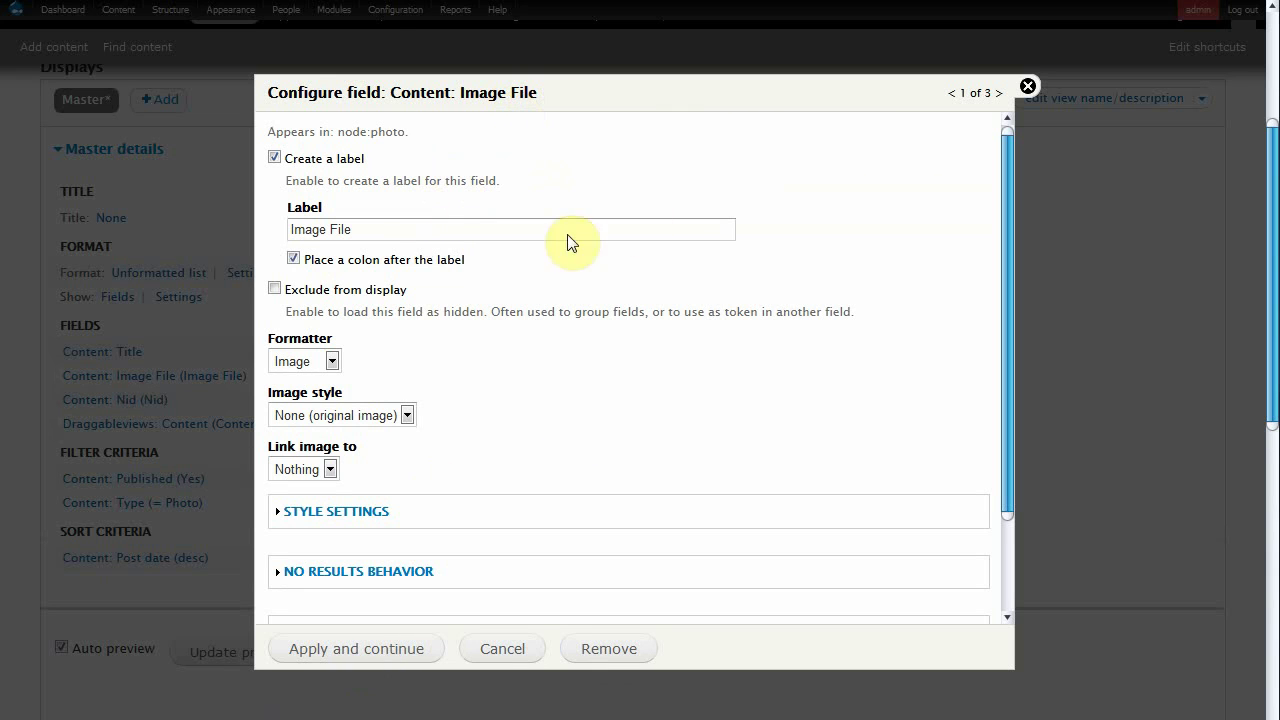
Give Image File the 150_150 style, unlabel and exclude Nid, and unlabel Draggableviews: Content
{"action": "left_click", "coordinate": [408, 415]}
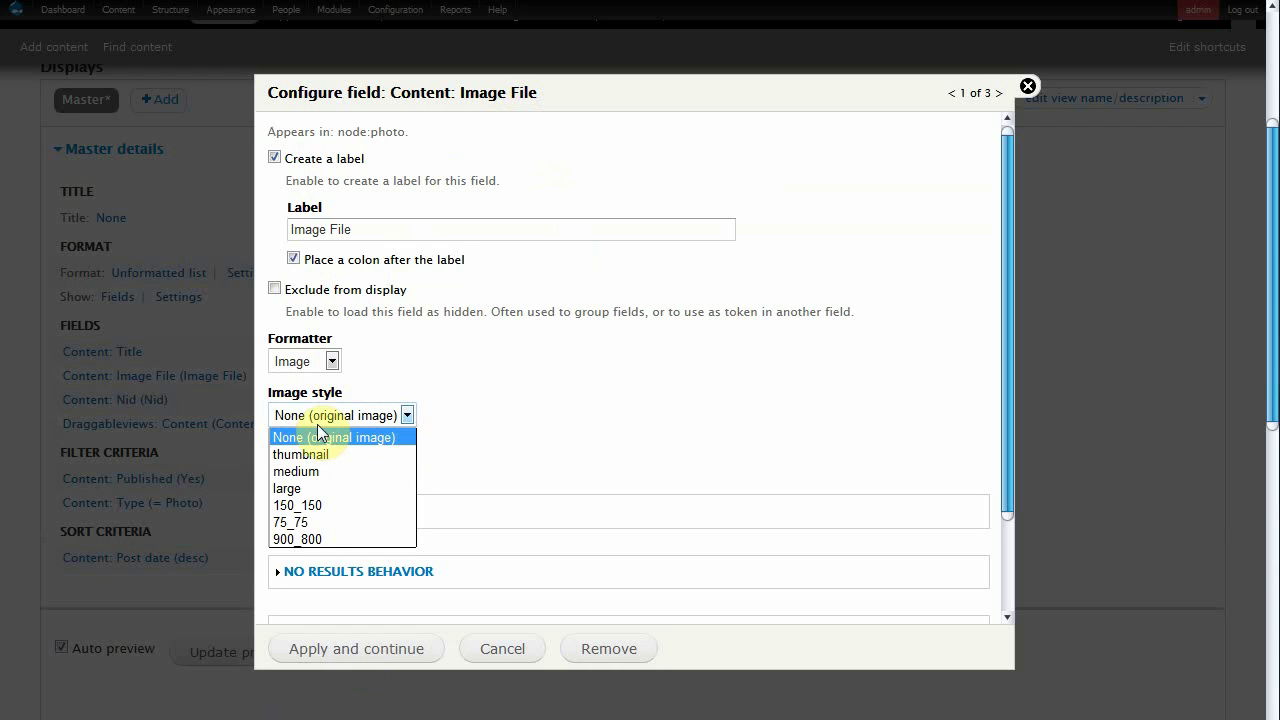
{"action": "left_click", "coordinate": [355, 505]}
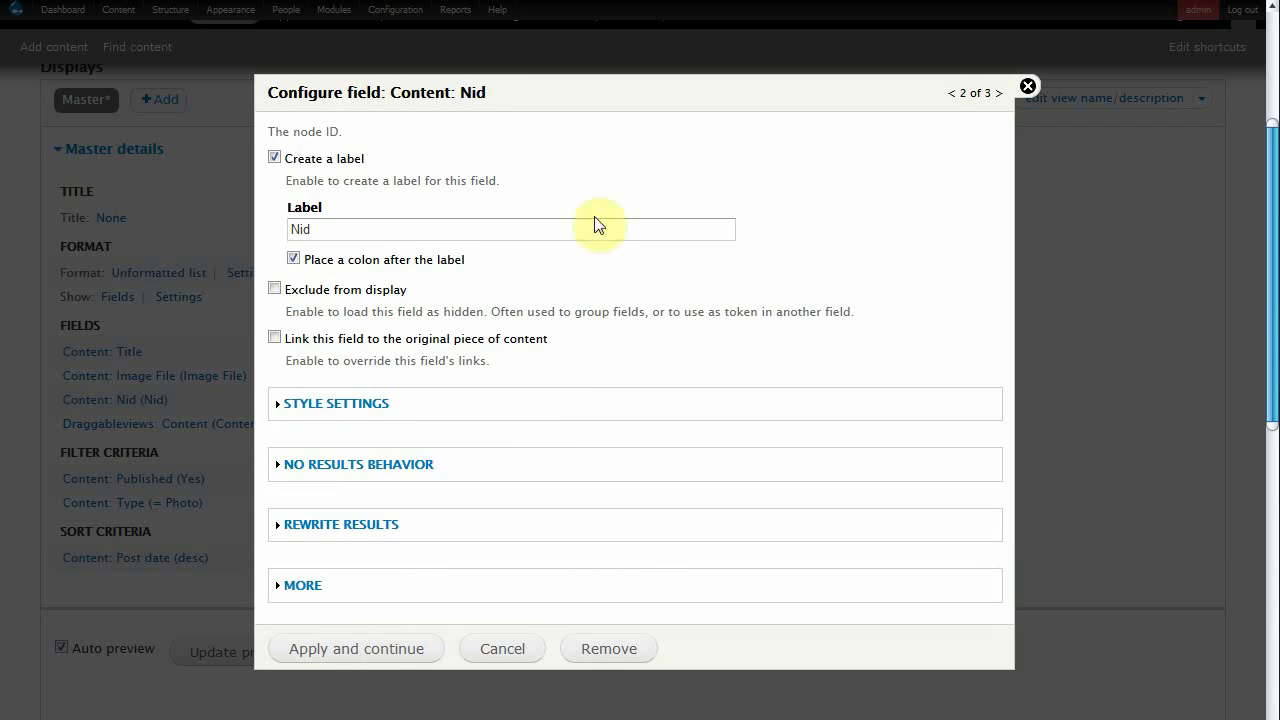
{"action": "left_click", "coordinate": [274, 158]}
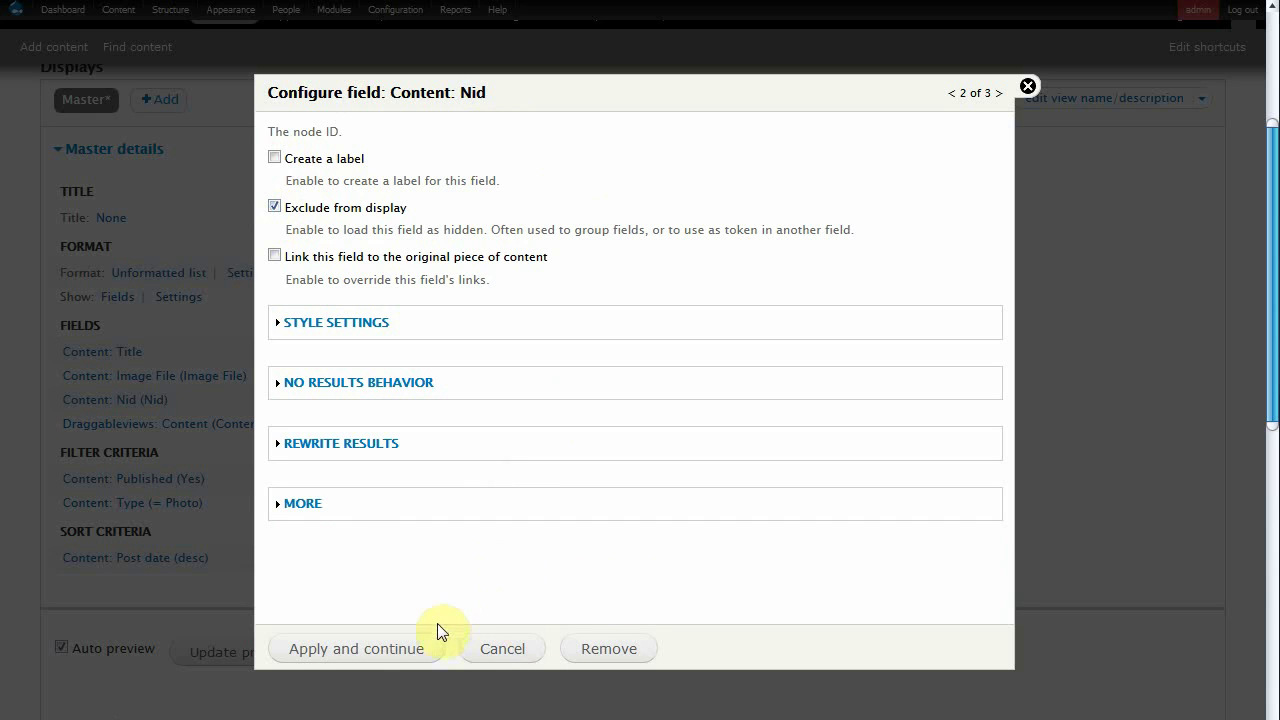
{"action": "left_click", "coordinate": [339, 652]}
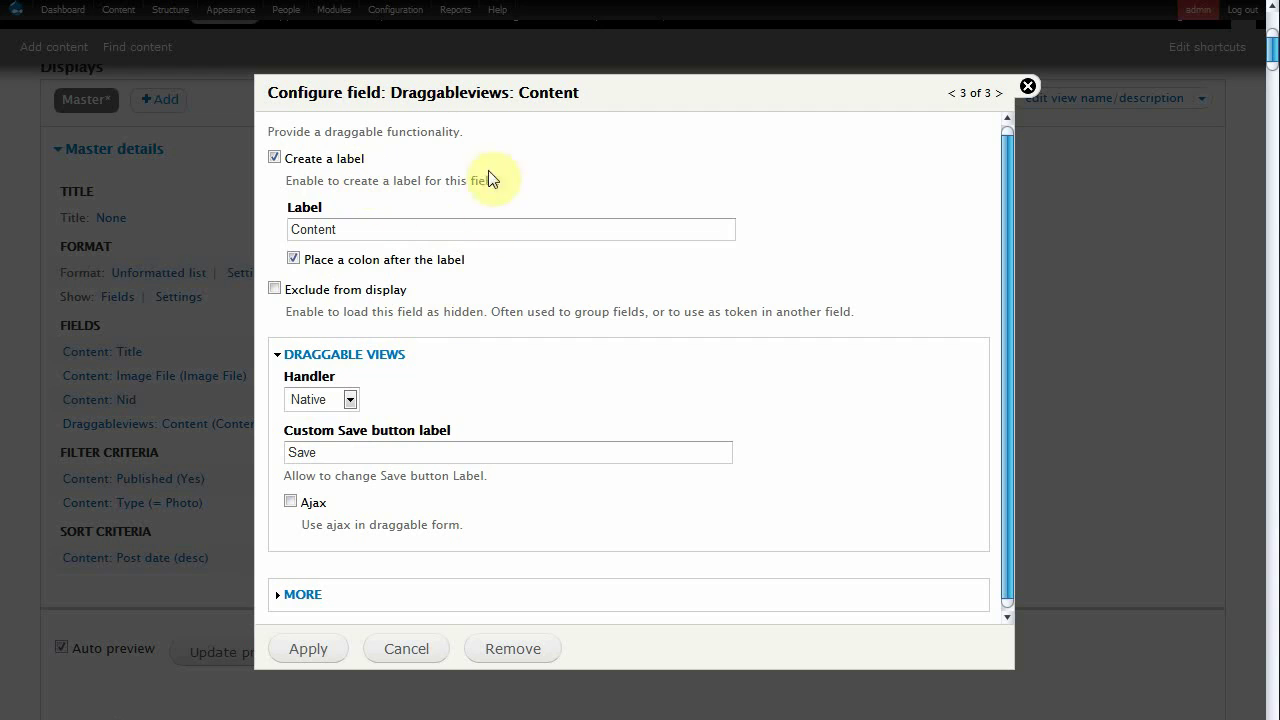
{"action": "left_click", "coordinate": [274, 158]}
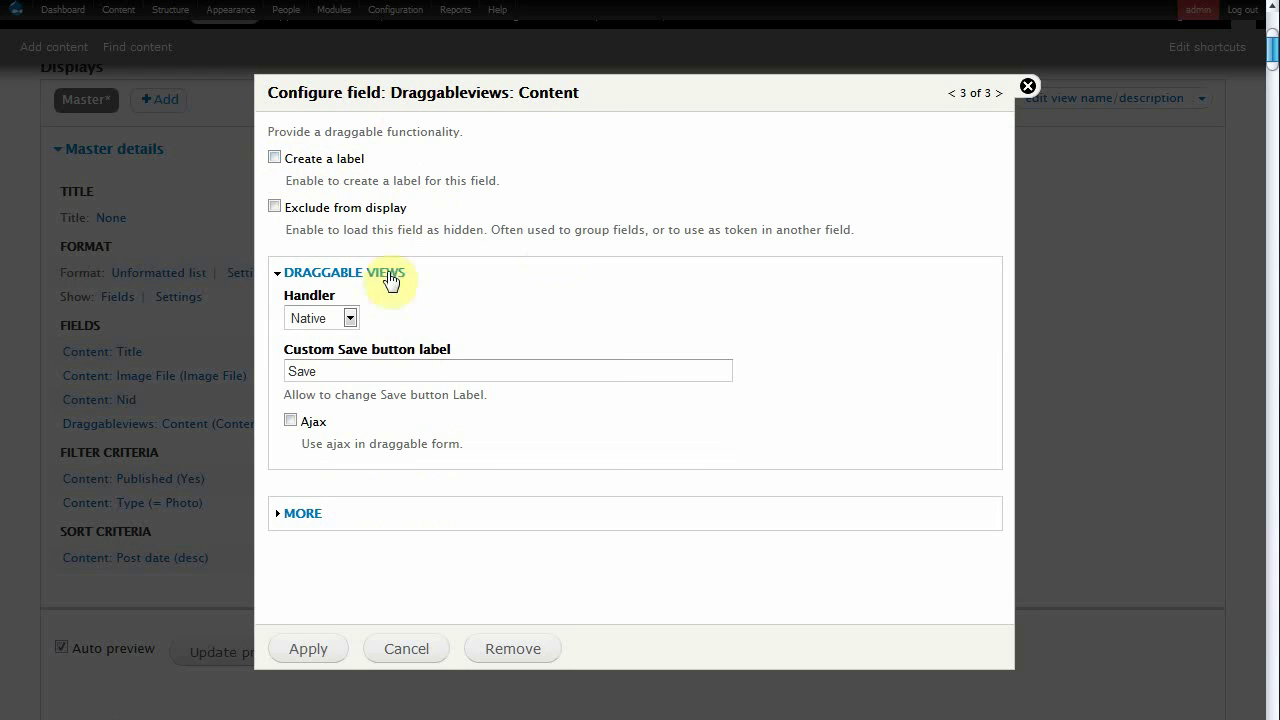
Apply the field settings and refresh the preview to show each photo with a -10 weight
{"action": "left_click", "coordinate": [313, 650]}
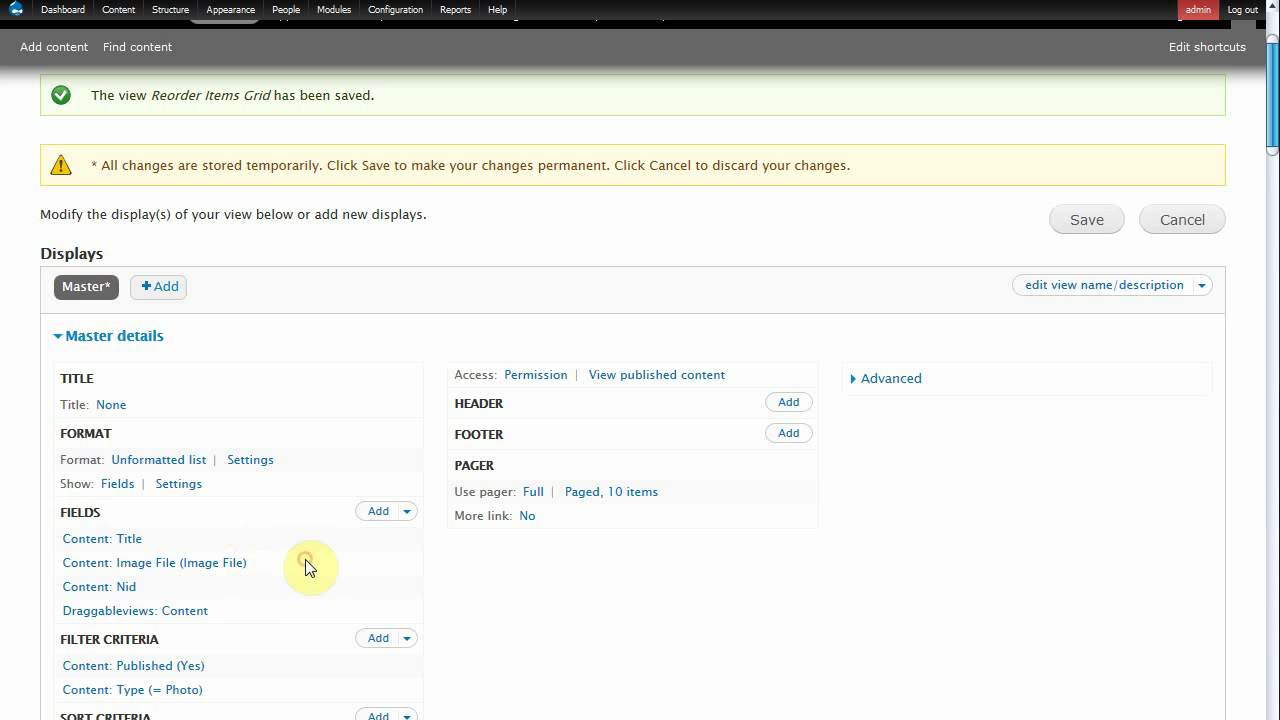
{"action": "scroll", "coordinate": [307, 567], "scroll_direction": "down", "scroll_amount": 2}
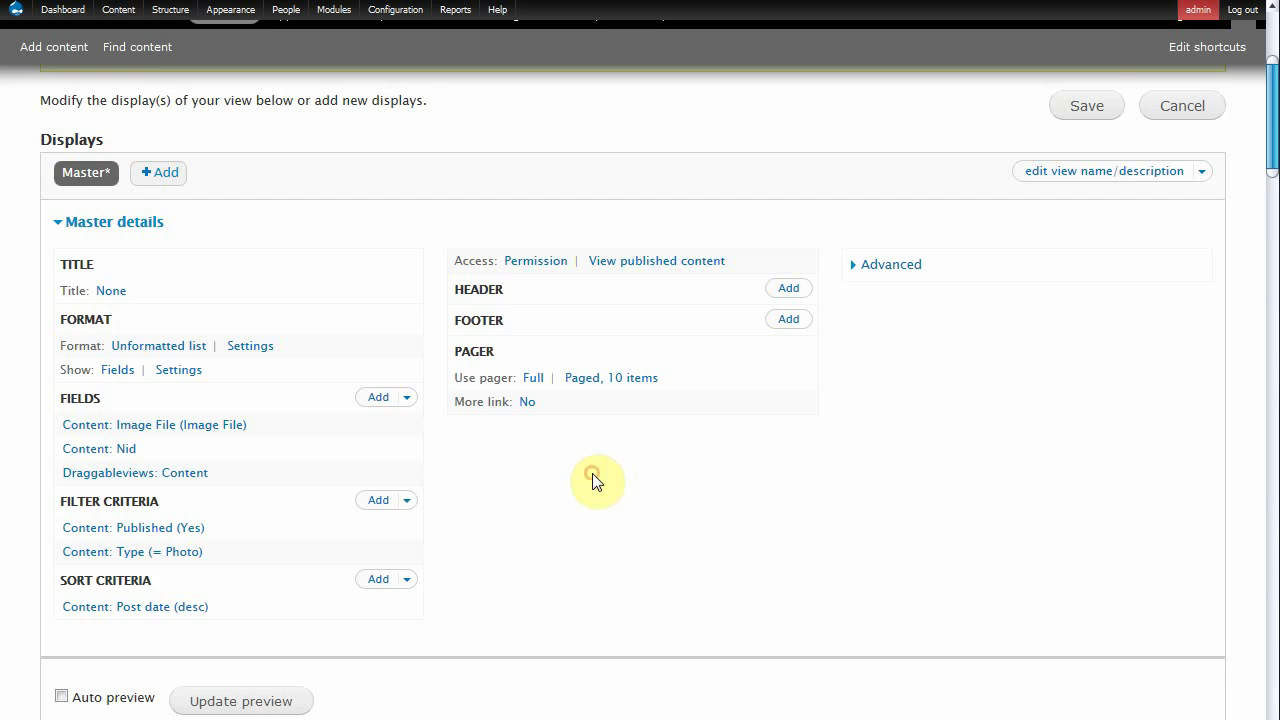
{"action": "scroll", "coordinate": [592, 481], "scroll_direction": "down", "scroll_amount": 3}
{"action": "scroll", "coordinate": [214, 366], "scroll_direction": "up", "scroll_amount": 1}
{"action": "left_click", "coordinate": [253, 484]}
{"action": "scroll", "coordinate": [355, 570], "scroll_direction": "down", "scroll_amount": 7}
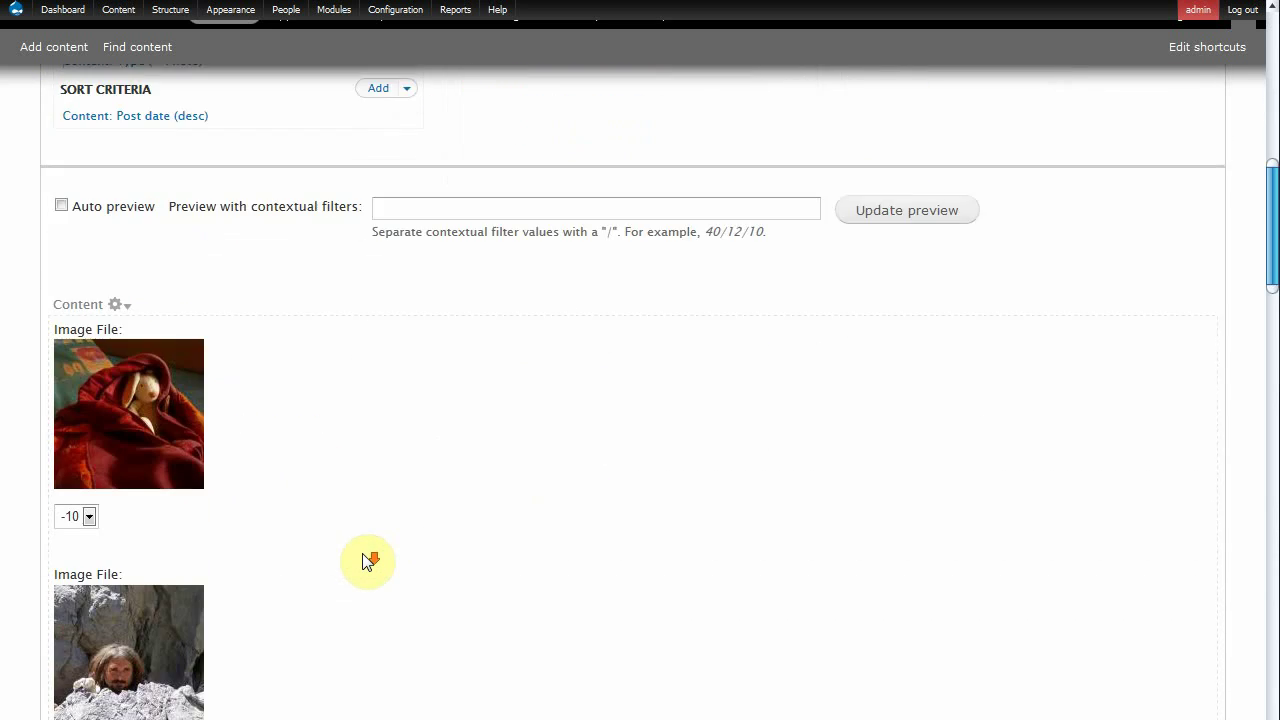
Switch off the Image File field's label and apply the change
{"action": "scroll", "coordinate": [367, 561], "scroll_direction": "down", "scroll_amount": 3}
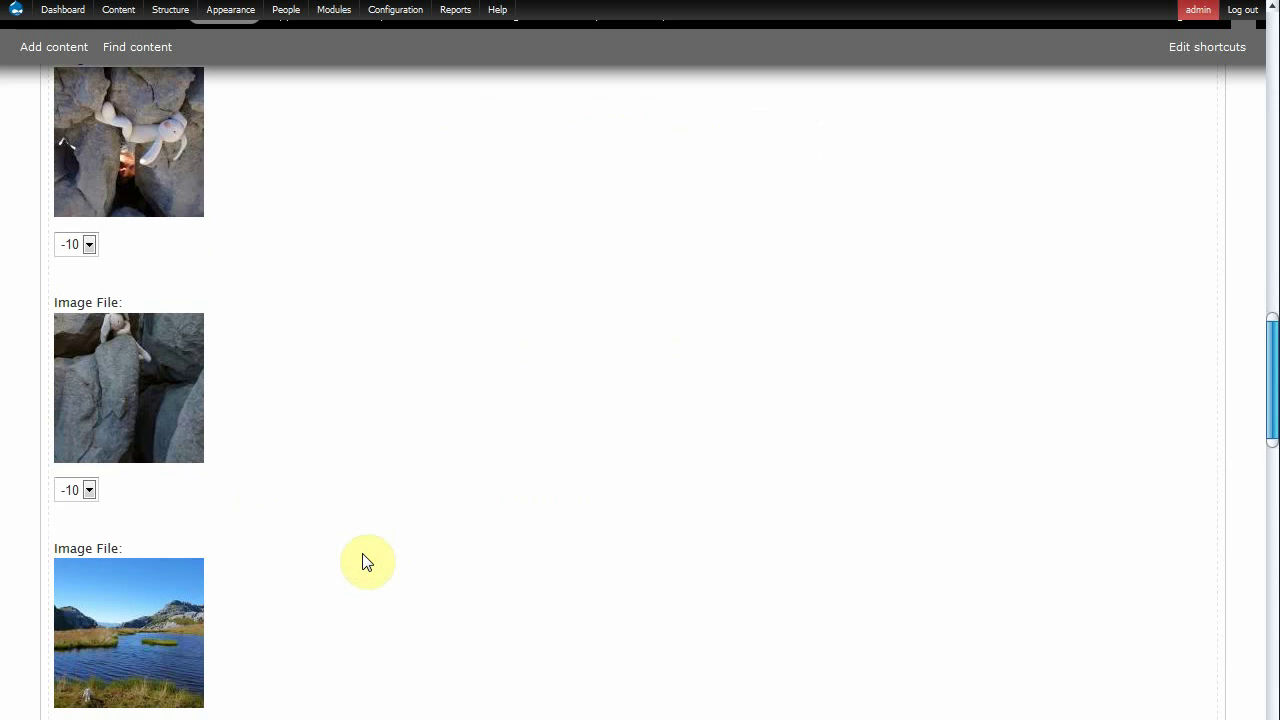
{"action": "scroll", "coordinate": [366, 560], "scroll_direction": "up", "scroll_amount": 12}
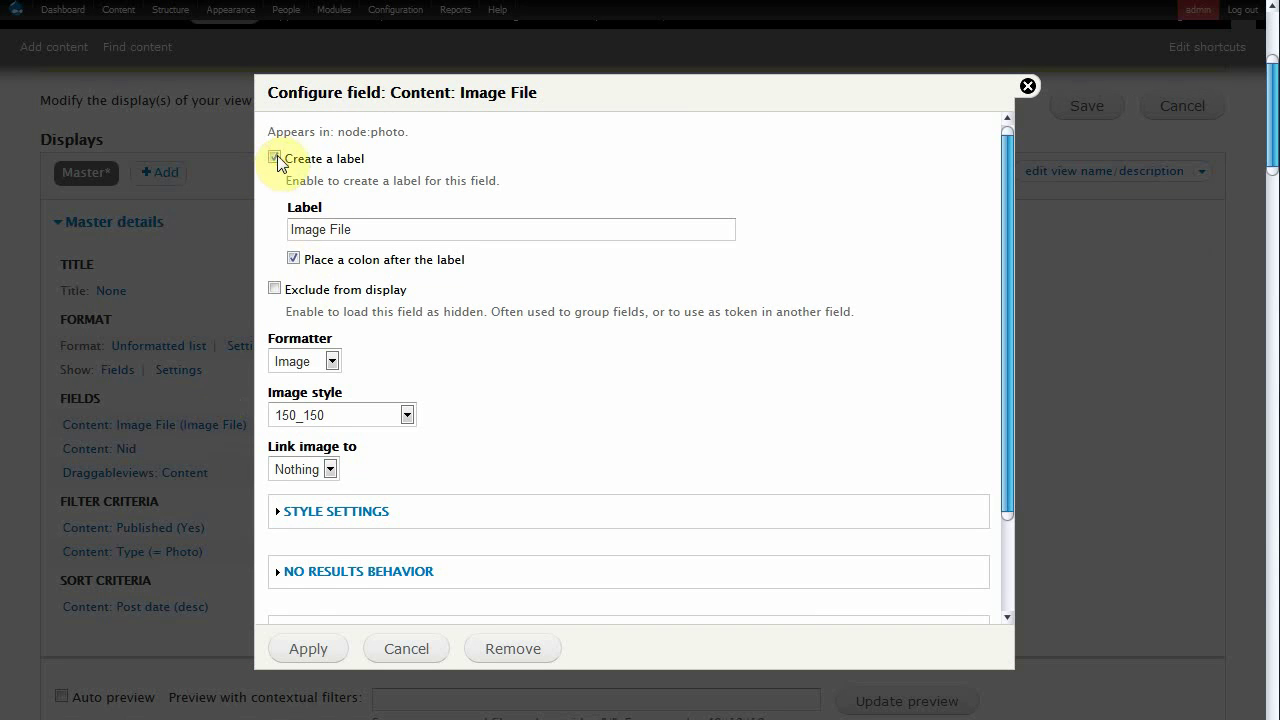
{"action": "left_click", "coordinate": [275, 158]}
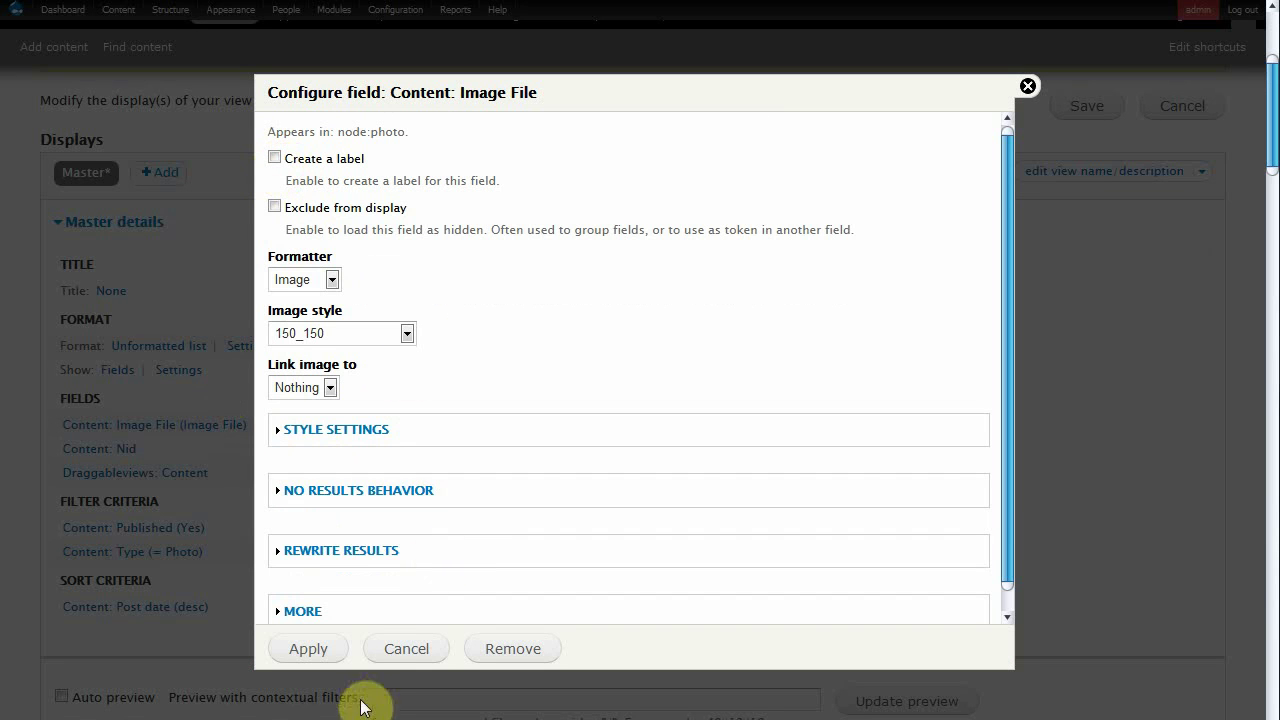
{"action": "left_click", "coordinate": [310, 649]}
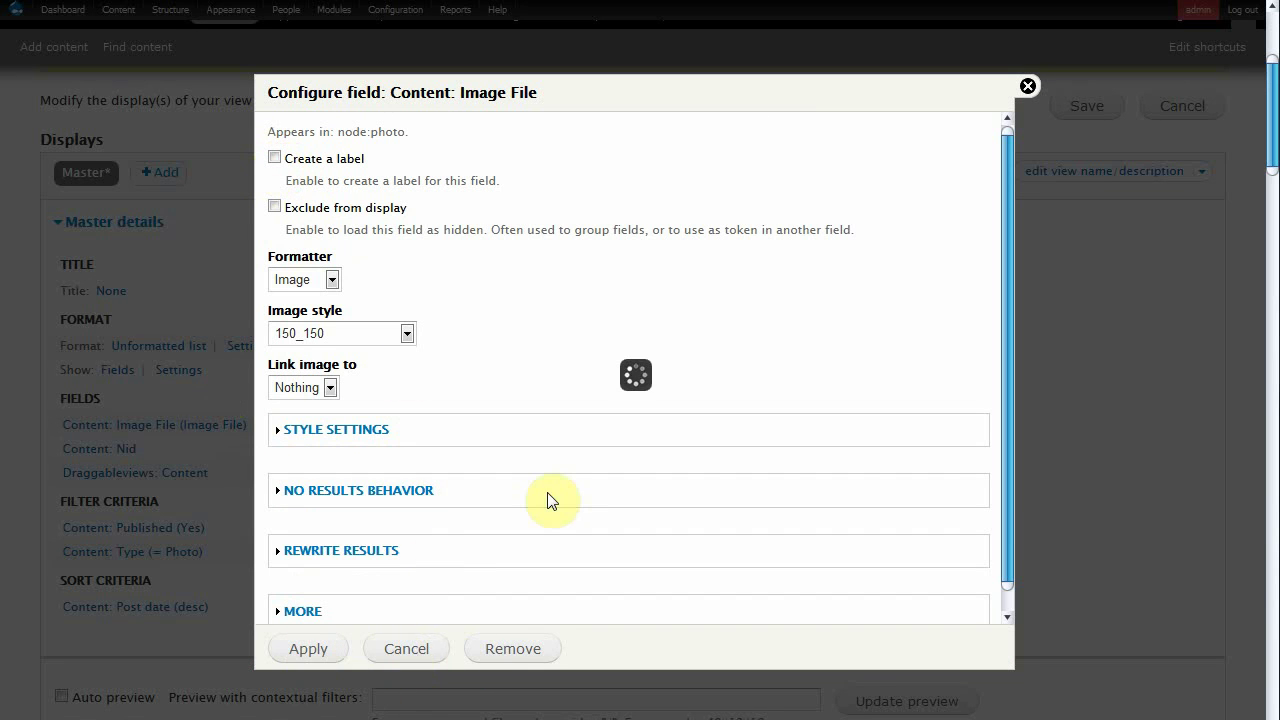
Switch the view's output format to HTML list and refresh the preview
{"action": "scroll", "coordinate": [258, 453], "scroll_direction": "down", "scroll_amount": 1}
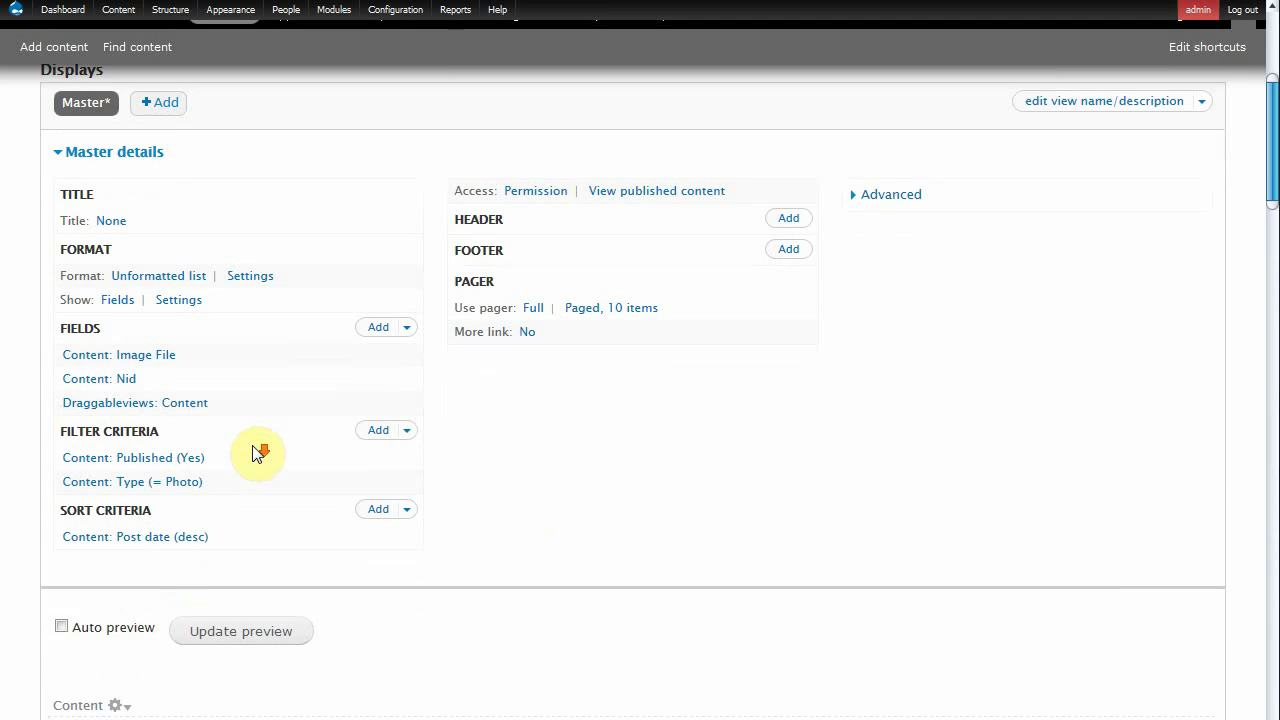
{"action": "left_click", "coordinate": [171, 233]}
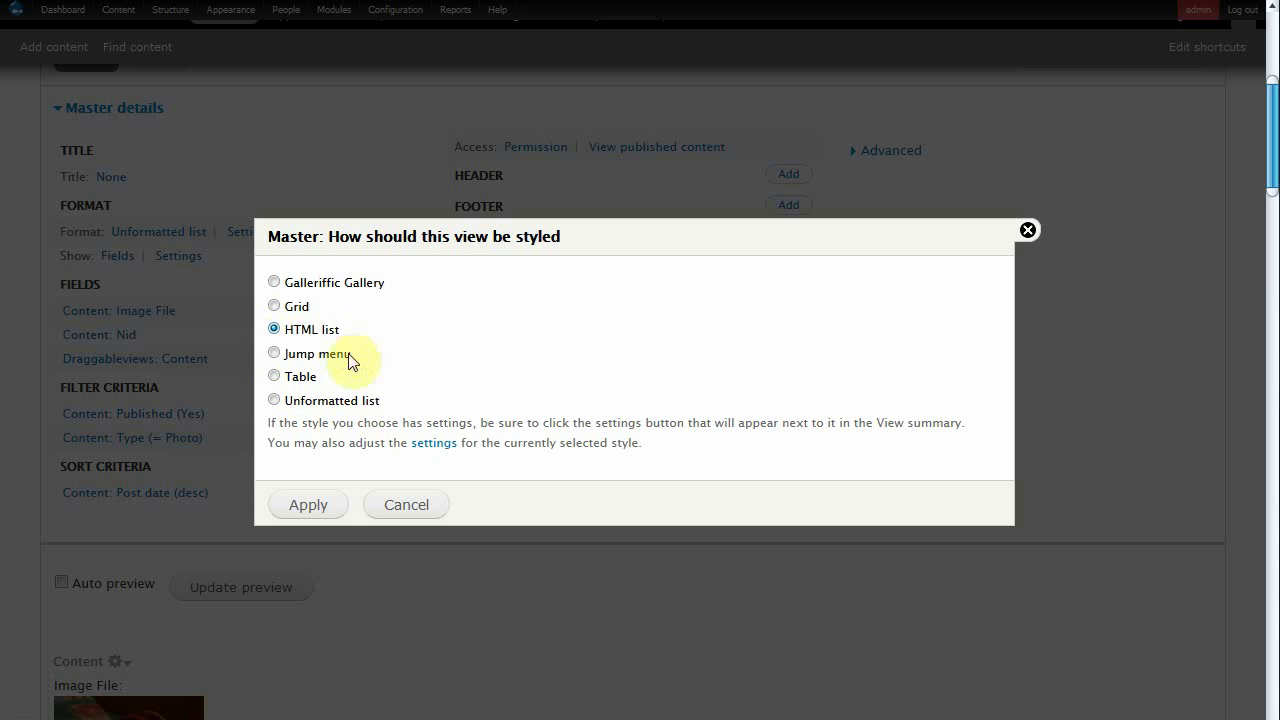
{"action": "left_click", "coordinate": [297, 511]}
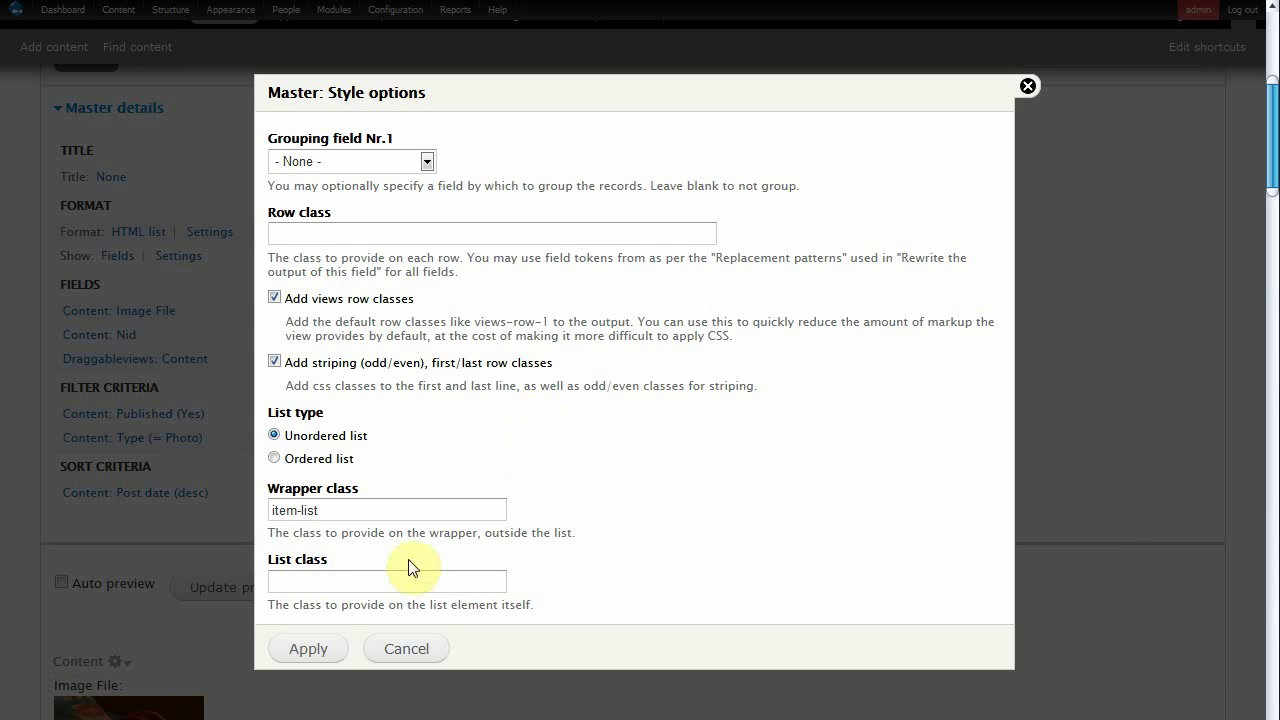
{"action": "left_click", "coordinate": [322, 636]}
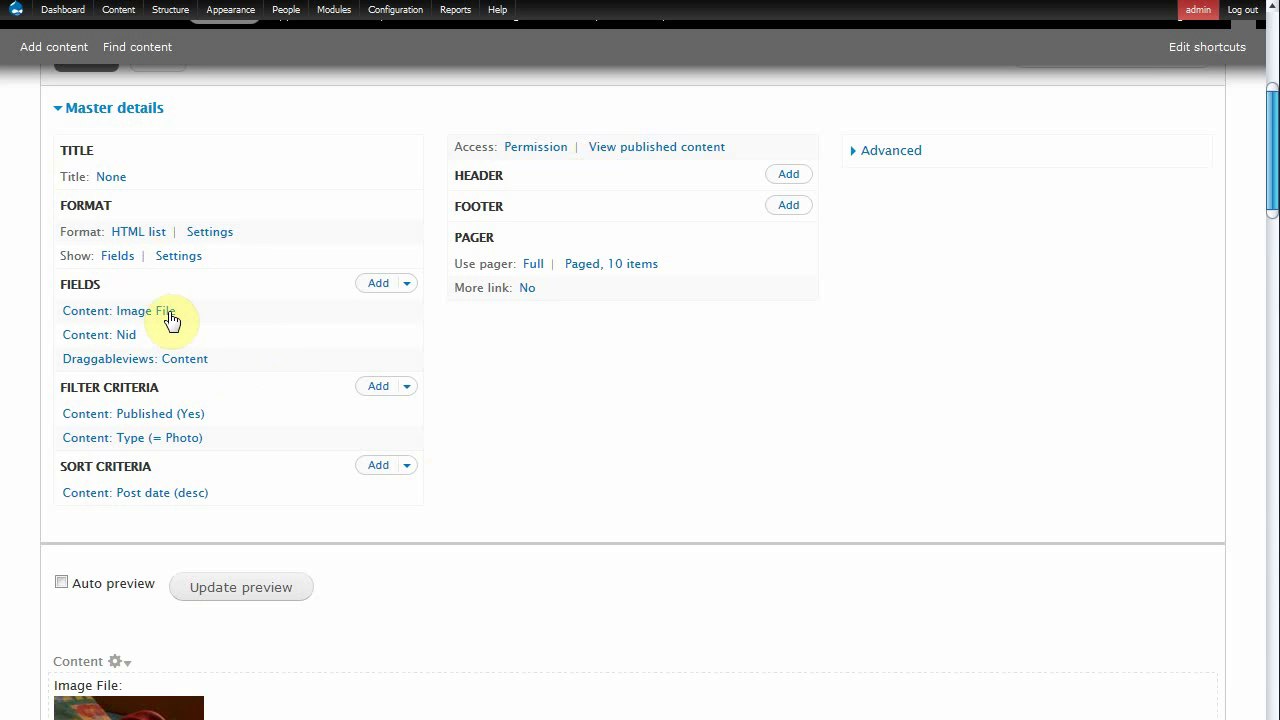
{"action": "scroll", "coordinate": [249, 329], "scroll_direction": "down", "scroll_amount": 3}
{"action": "left_click", "coordinate": [228, 473]}
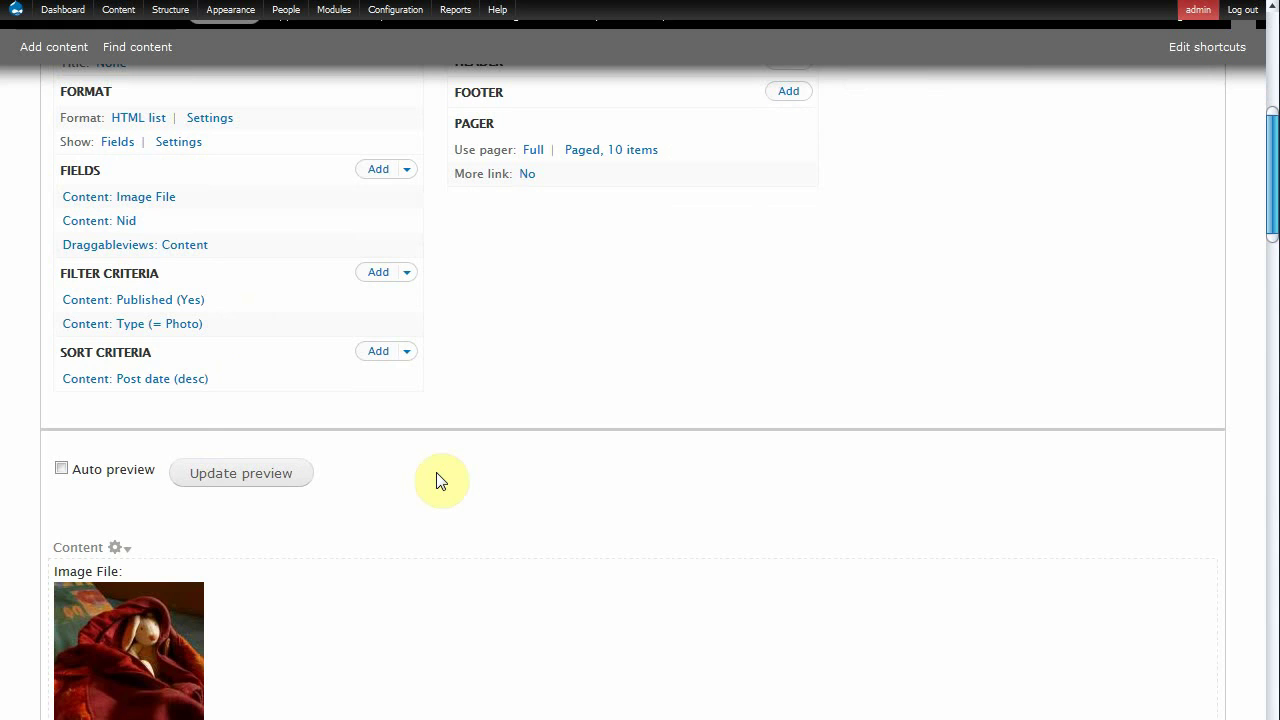
Drag the man-in-rocks photo into the third column of the preview grid
{"action": "scroll", "coordinate": [334, 521], "scroll_direction": "down", "scroll_amount": 8}
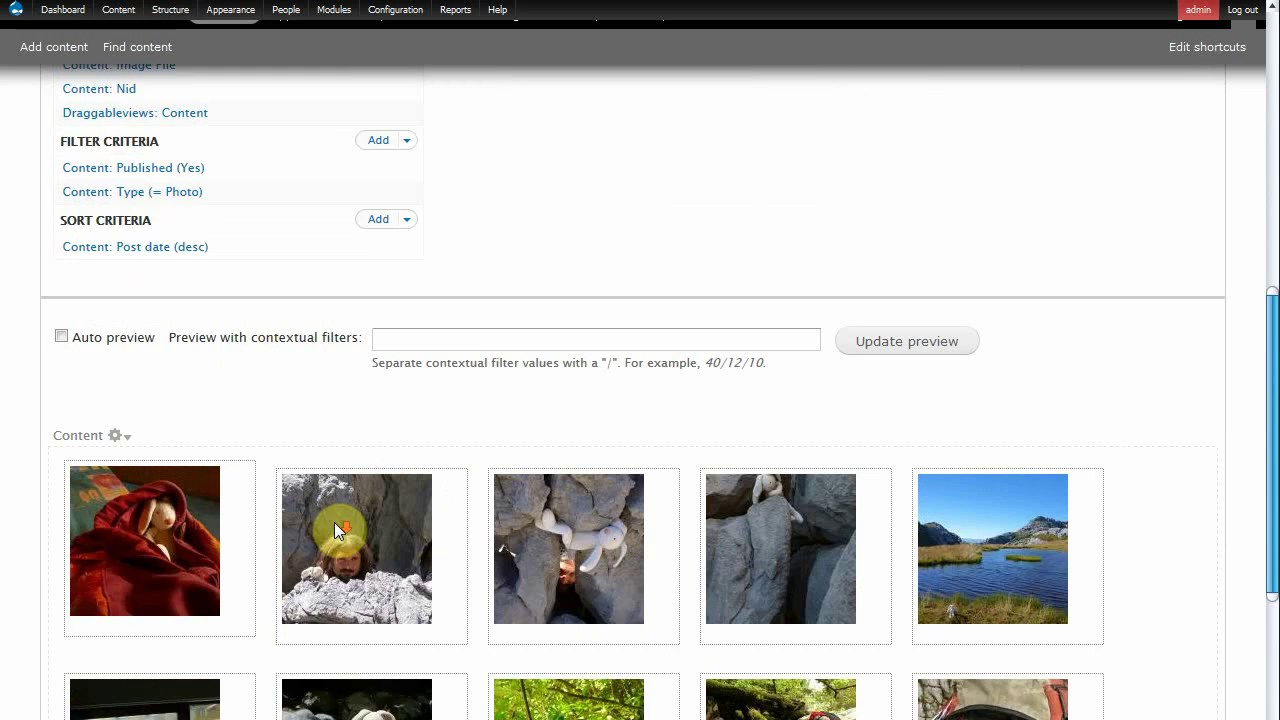
{"action": "left_click_drag", "start_coordinate": [384, 367], "coordinate": [580, 380]}
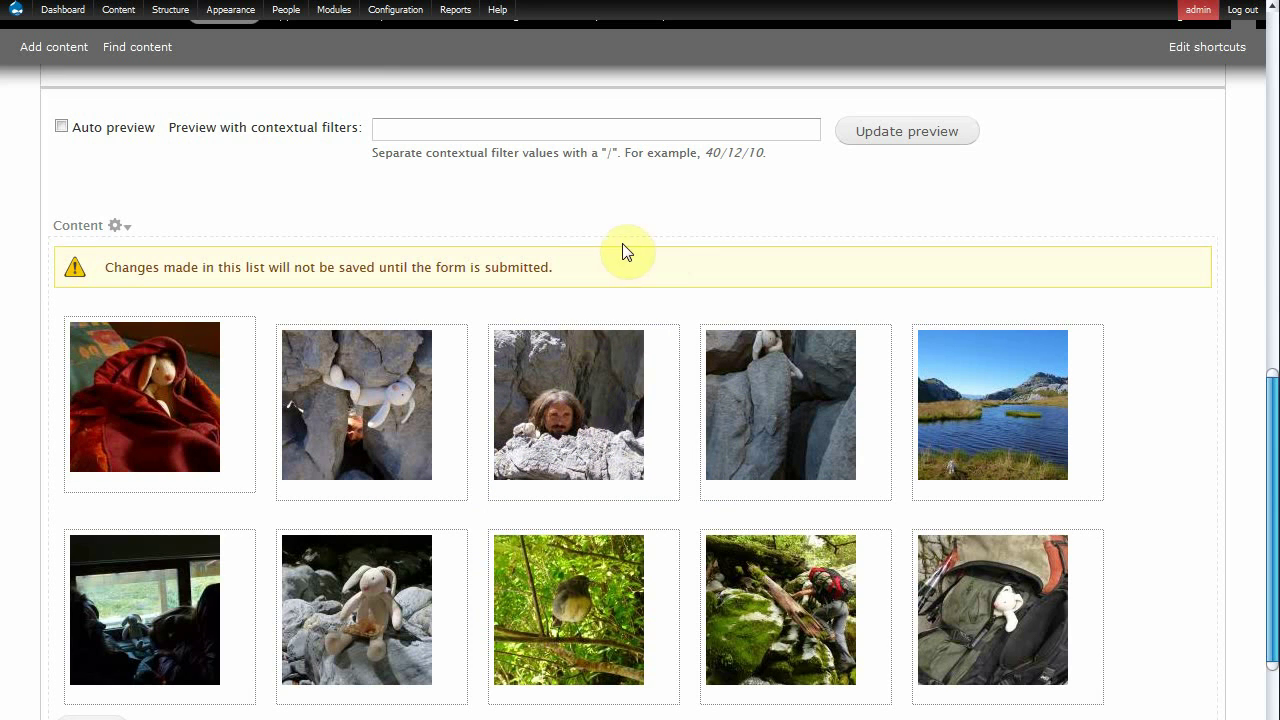
{"action": "scroll", "coordinate": [1080, 297], "scroll_direction": "up", "scroll_amount": 10}
{"action": "scroll", "coordinate": [1080, 297], "scroll_direction": "up", "scroll_amount": 2}
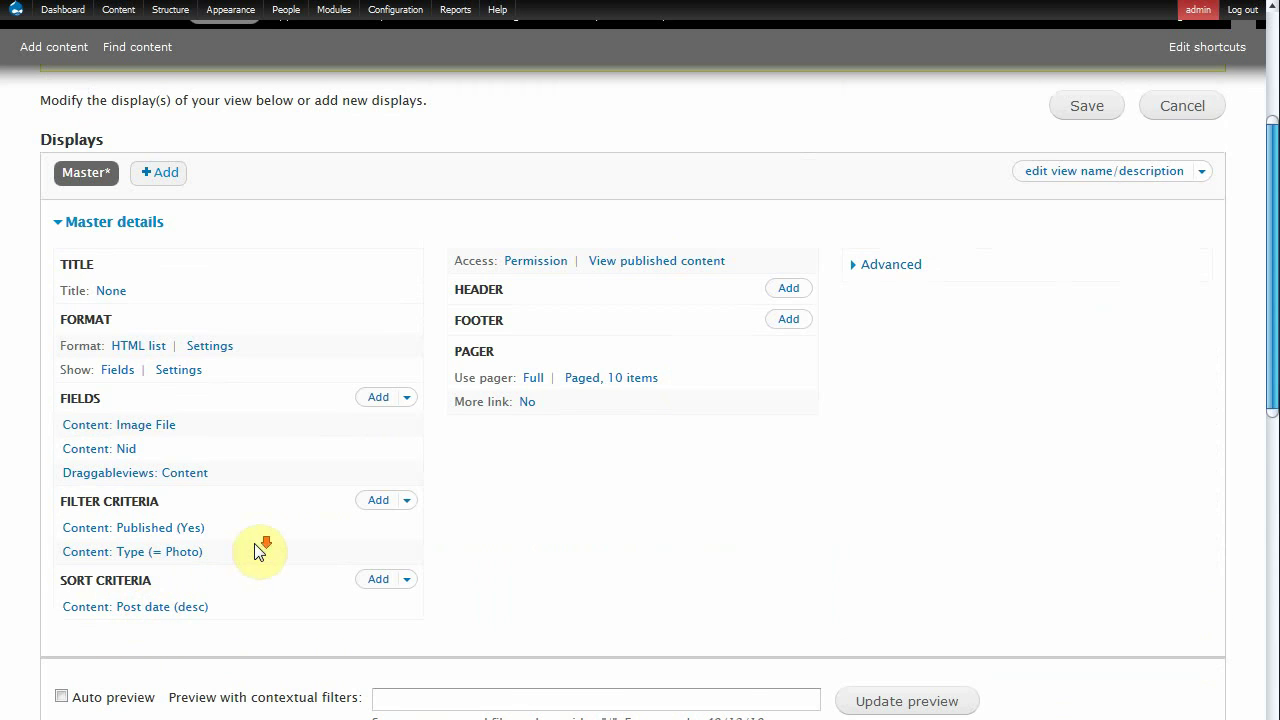
Replace the Content: Post date sort with a Draggableviews: Weight sort criterion
{"action": "scroll", "coordinate": [180, 594], "scroll_direction": "down", "scroll_amount": 2}
{"action": "left_click", "coordinate": [150, 494]}
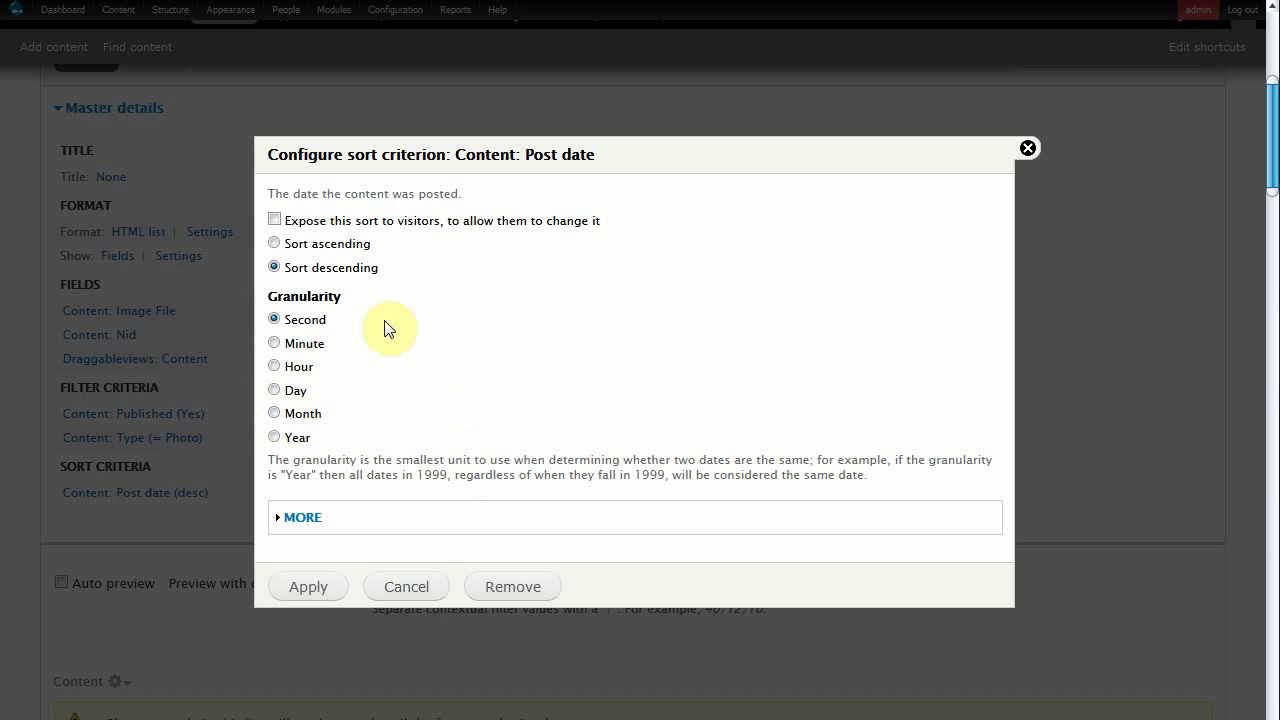
{"action": "left_click", "coordinate": [528, 587]}
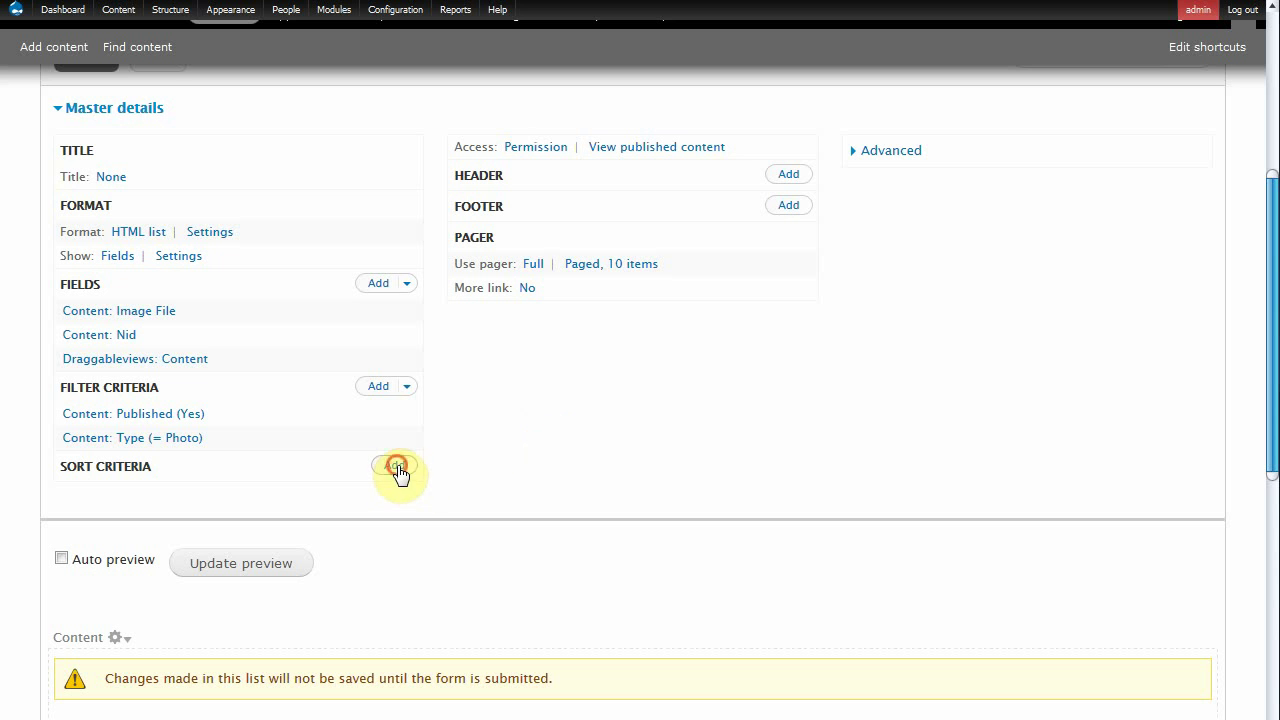
{"action": "left_click", "coordinate": [396, 466]}
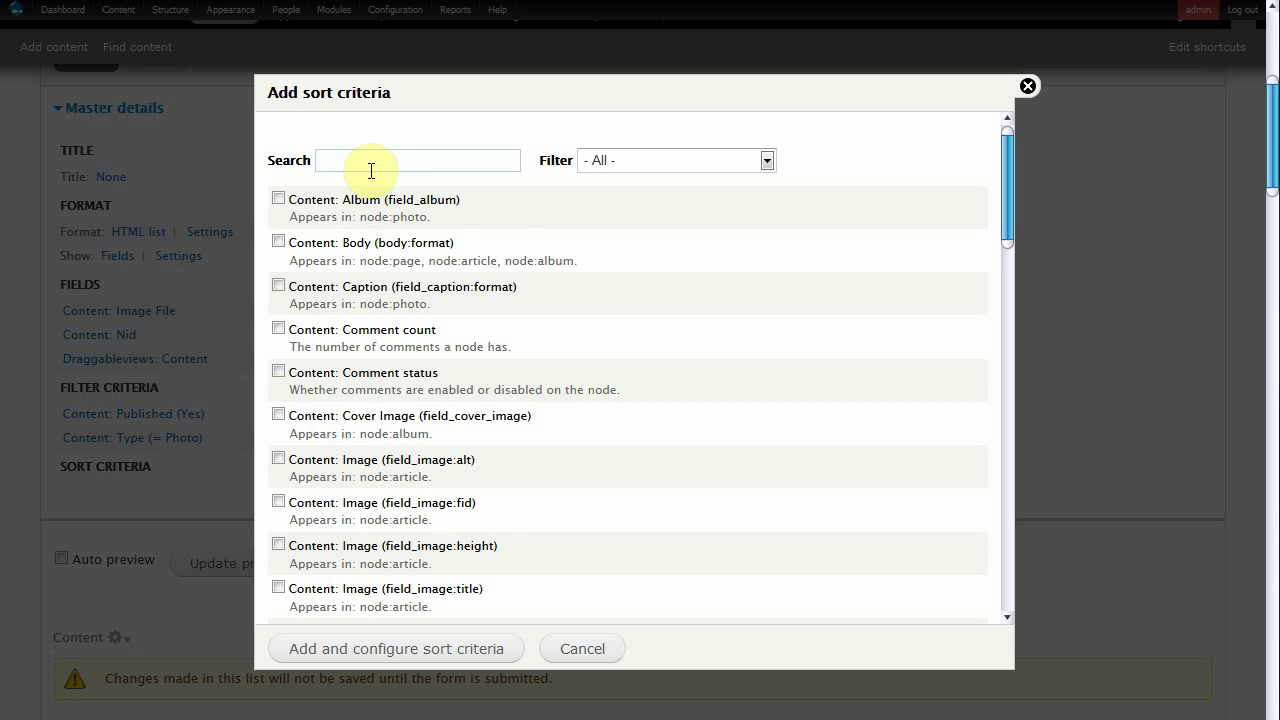
{"action": "type", "text": "dra"}
{"action": "left_click", "coordinate": [678, 218]}
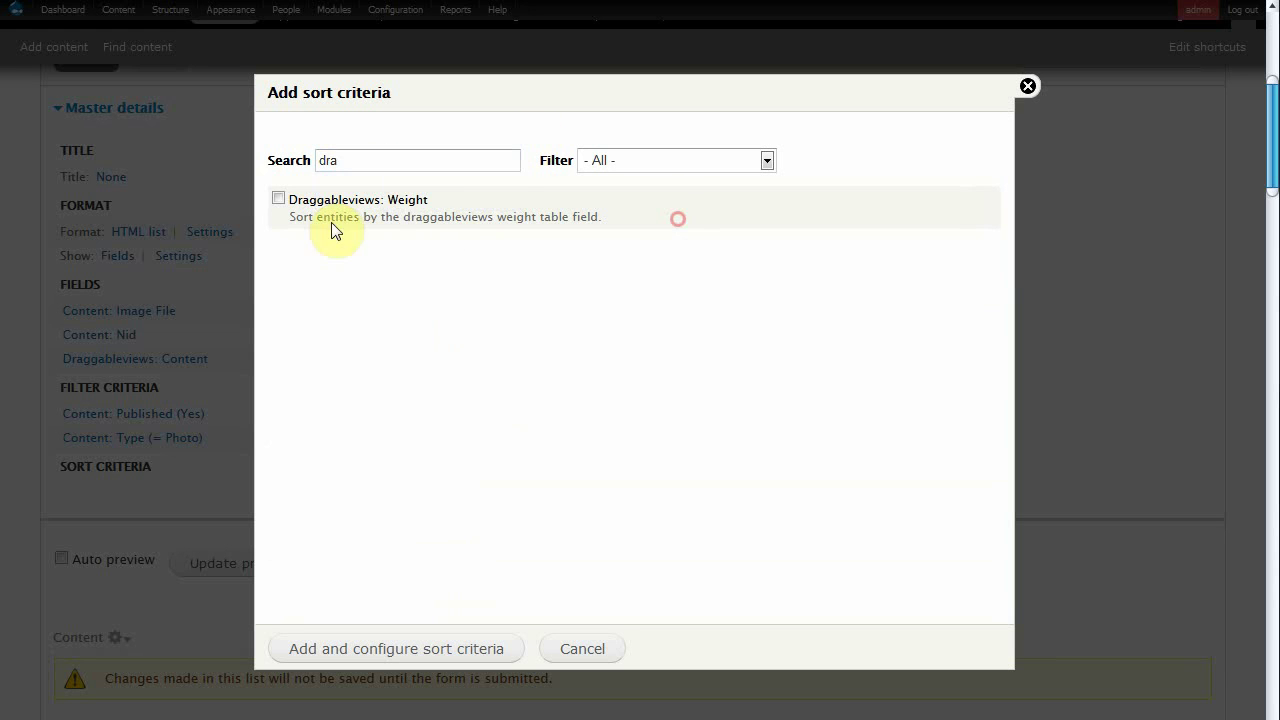
{"action": "left_click", "coordinate": [278, 199]}
{"action": "left_click", "coordinate": [366, 651]}
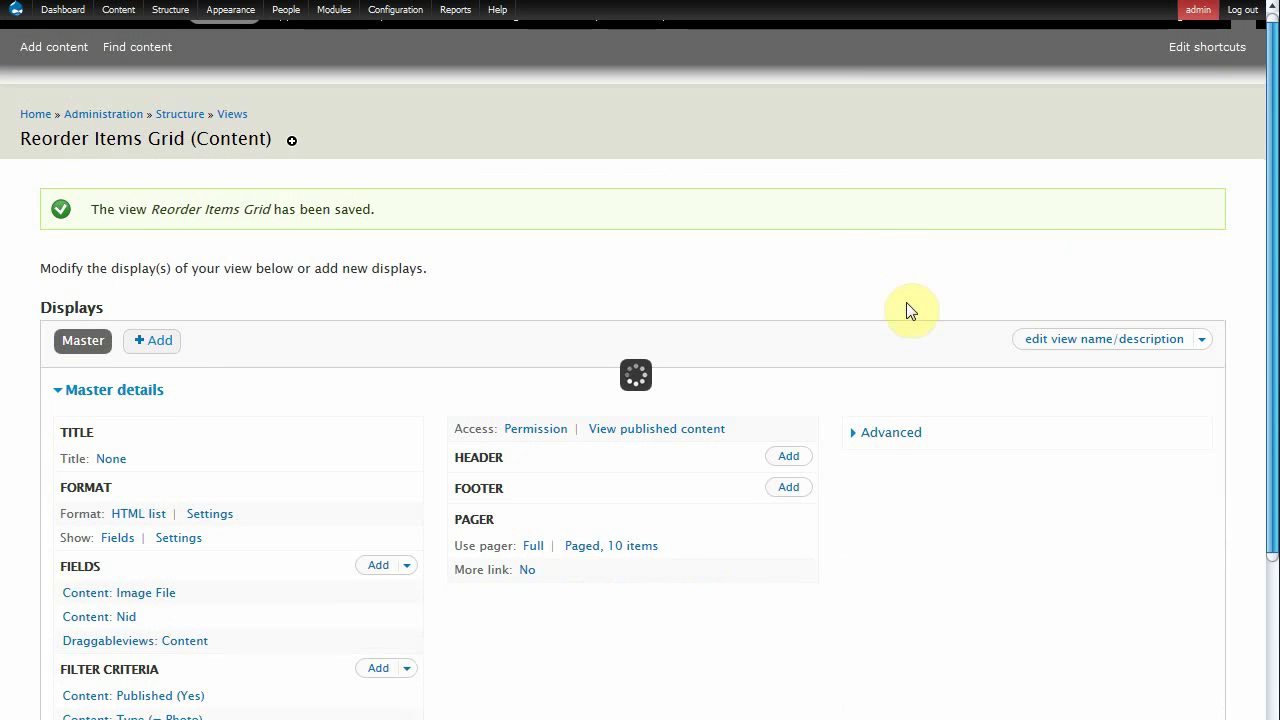
Switch the pager from 10 per page to 'Display all items' and check the 11-photo preview
{"action": "scroll", "coordinate": [928, 337], "scroll_direction": "down", "scroll_amount": 5}
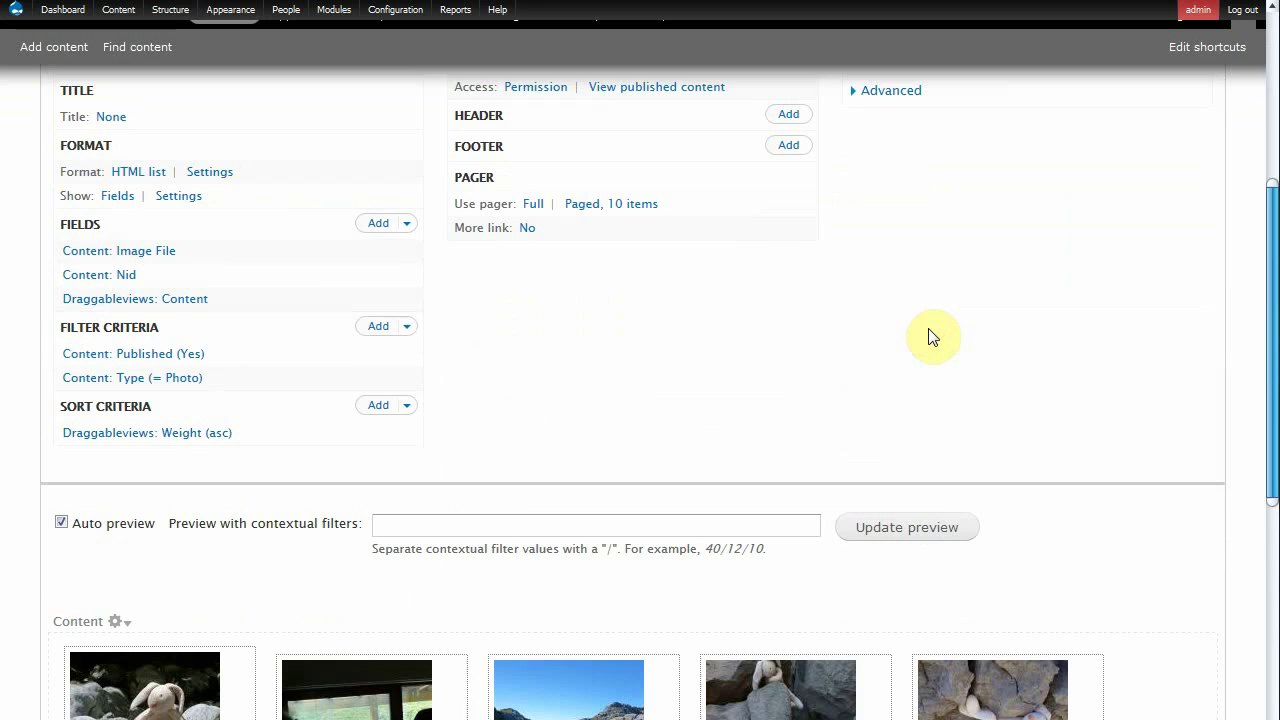
{"action": "scroll", "coordinate": [929, 333], "scroll_direction": "down", "scroll_amount": 6}
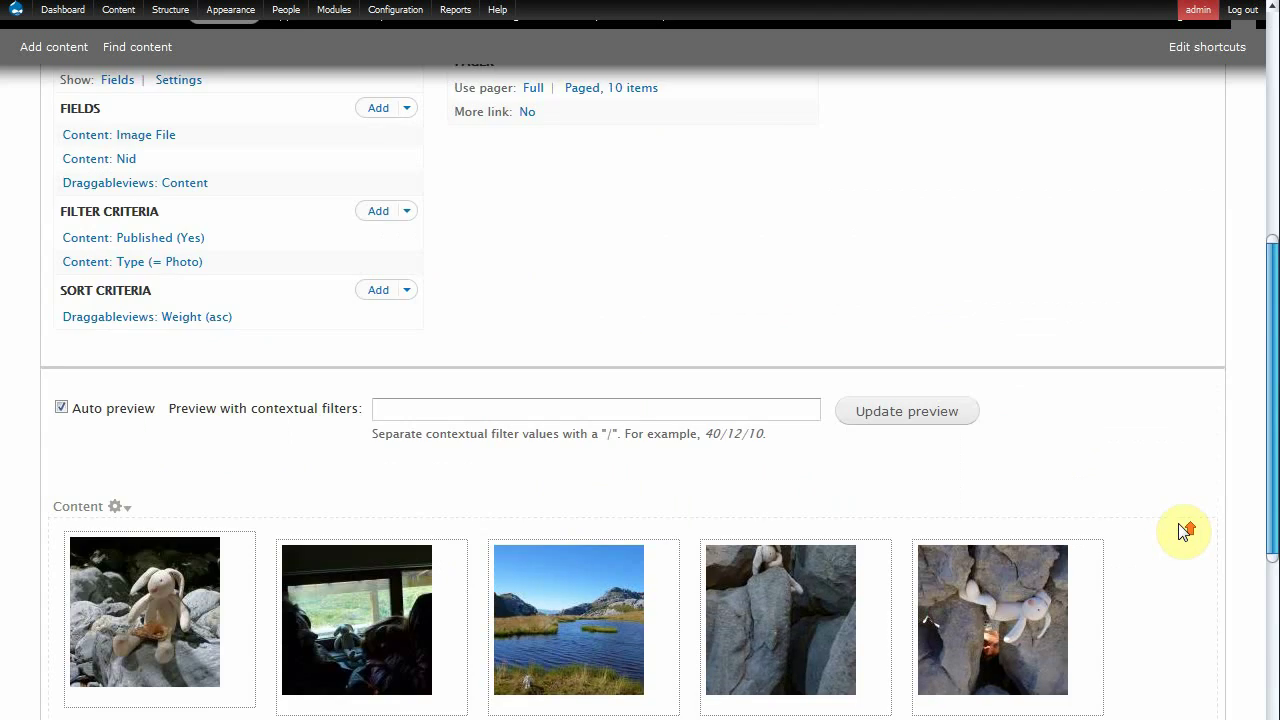
{"action": "left_click", "coordinate": [537, 436]}
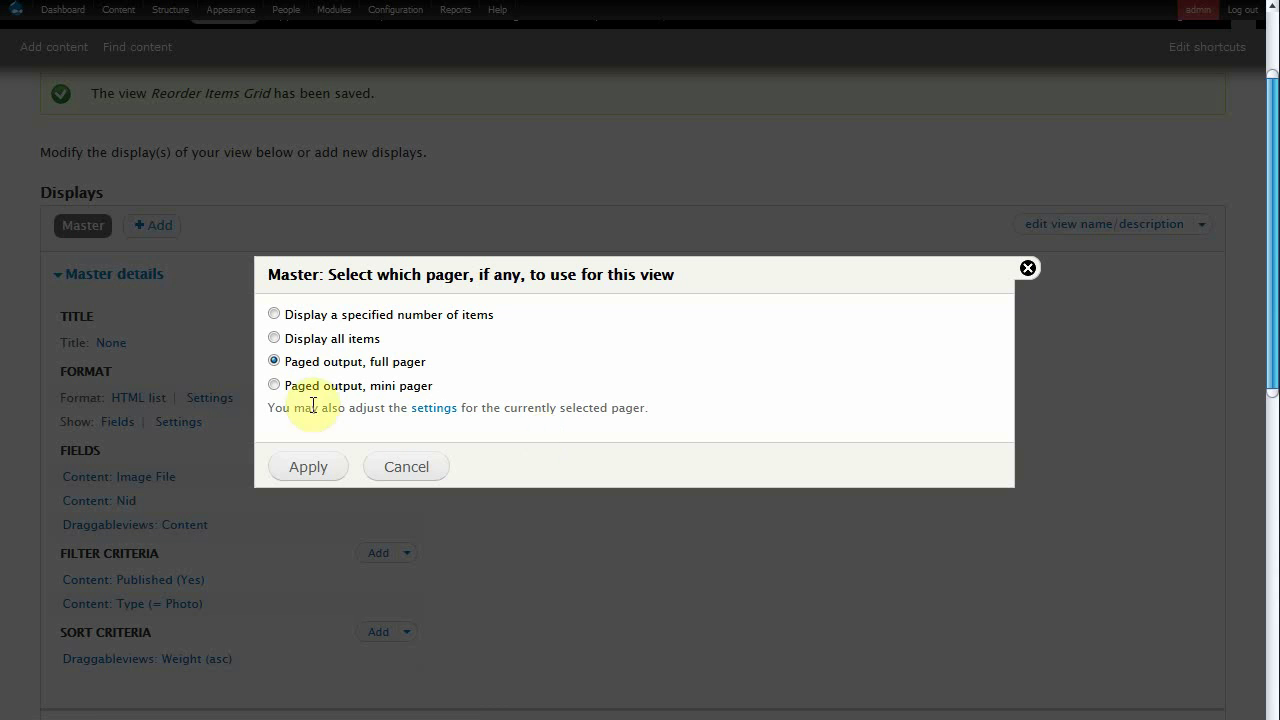
{"action": "left_click", "coordinate": [275, 341]}
{"action": "left_click", "coordinate": [316, 463]}
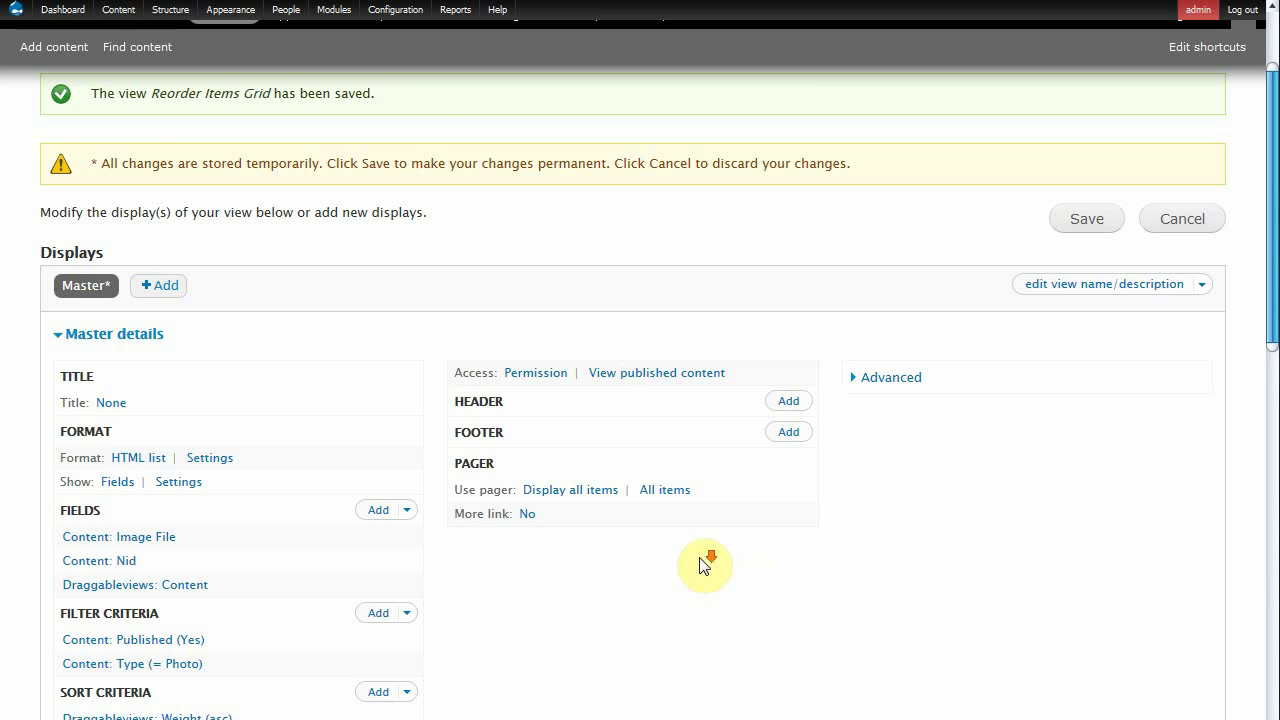
{"action": "scroll", "coordinate": [706, 562], "scroll_direction": "down", "scroll_amount": 10}
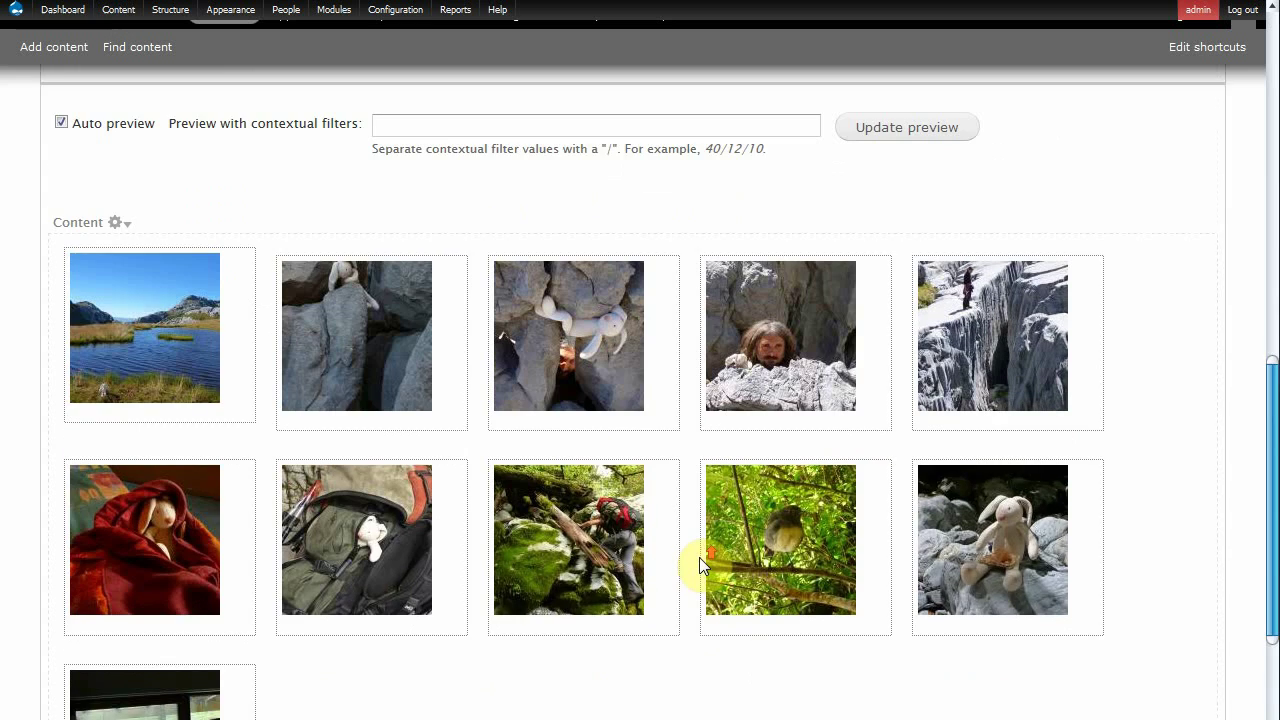
{"action": "scroll", "coordinate": [703, 565], "scroll_direction": "down", "scroll_amount": 4}
{"action": "scroll", "coordinate": [703, 565], "scroll_direction": "up", "scroll_amount": 6}
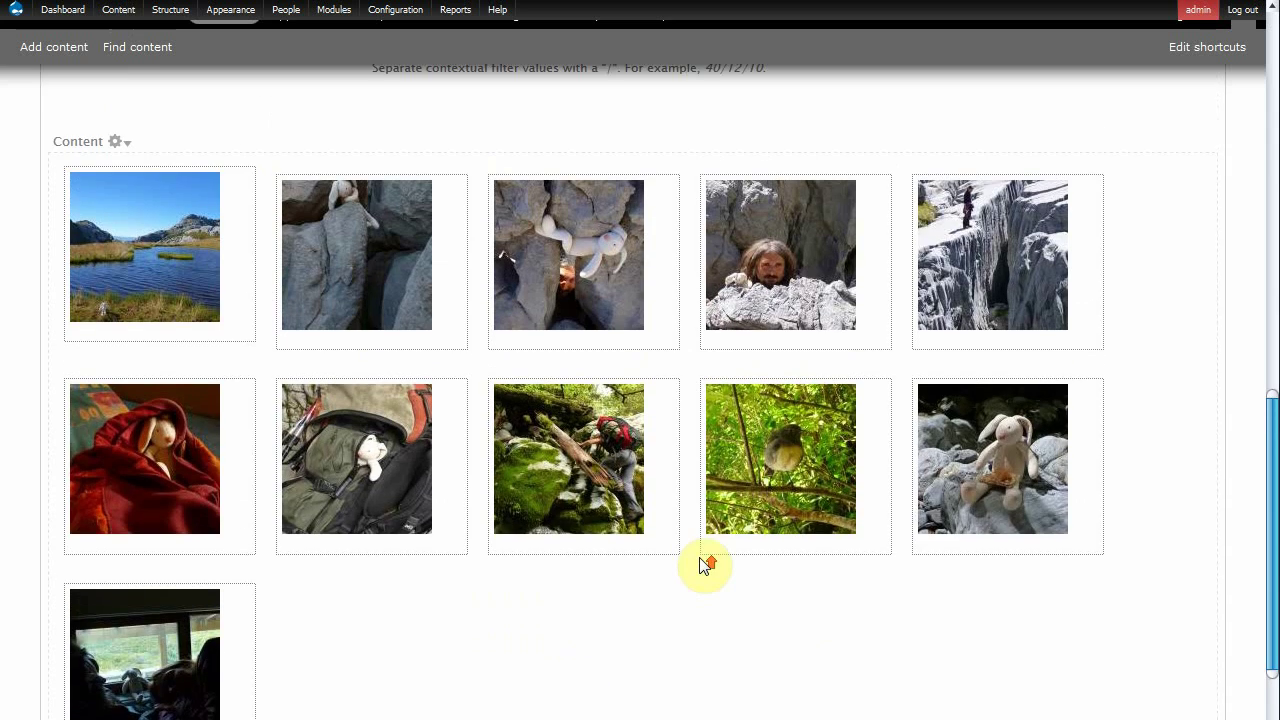
{"action": "scroll", "coordinate": [703, 565], "scroll_direction": "up", "scroll_amount": 3}
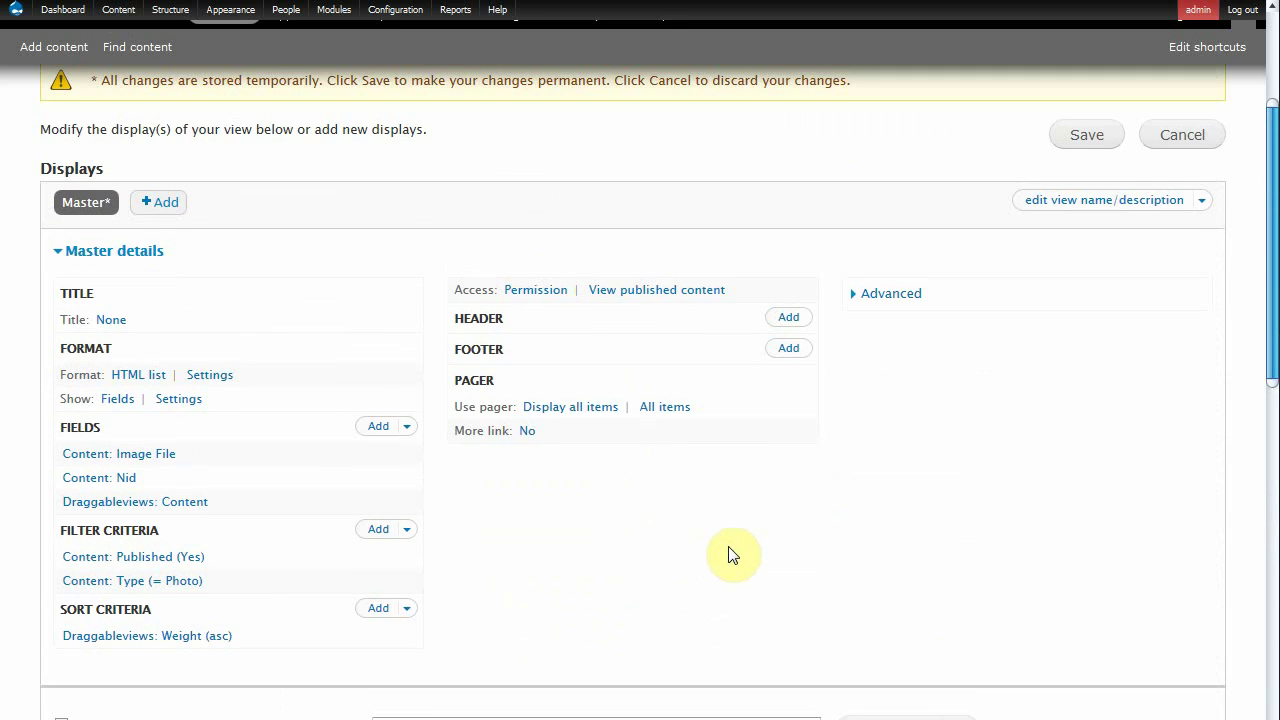
From the Advanced settings, add Content: Album (field_album) as a new contextual filter
{"action": "scroll", "coordinate": [768, 565], "scroll_direction": "down", "scroll_amount": 3}
{"action": "scroll", "coordinate": [768, 556], "scroll_direction": "down", "scroll_amount": 5}
{"action": "left_click", "coordinate": [885, 298]}
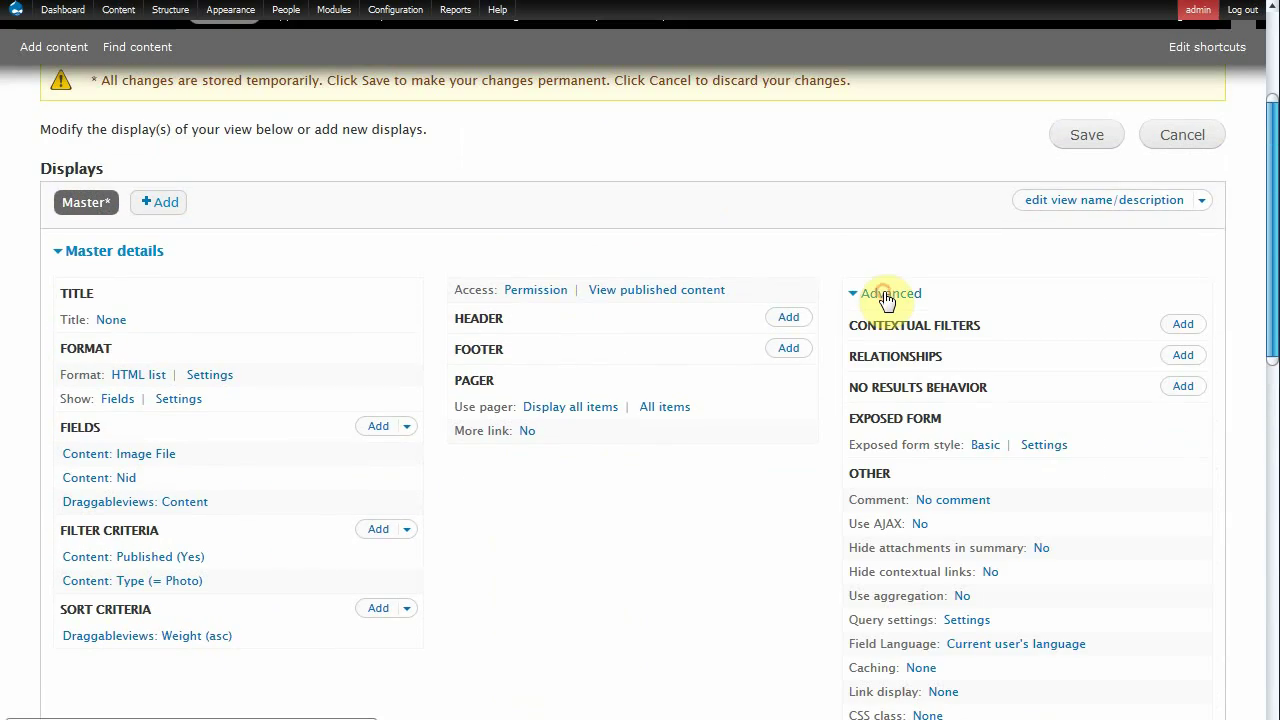
{"action": "left_click", "coordinate": [1174, 326]}
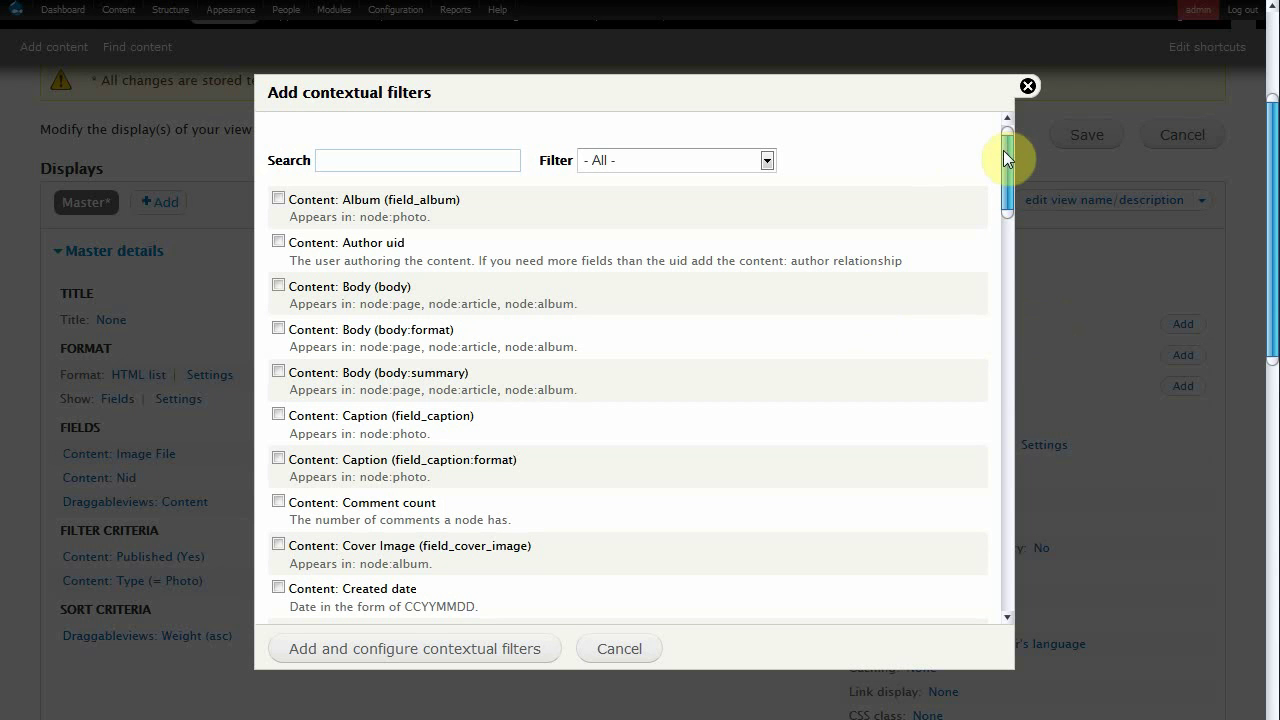
{"action": "mouse_move", "coordinate": [1008, 152]}
{"action": "left_mouse_down"}
{"action": "mouse_move", "coordinate": [993, 172]}
{"action": "mouse_move", "coordinate": [1005, 136]}
{"action": "left_mouse_up"}
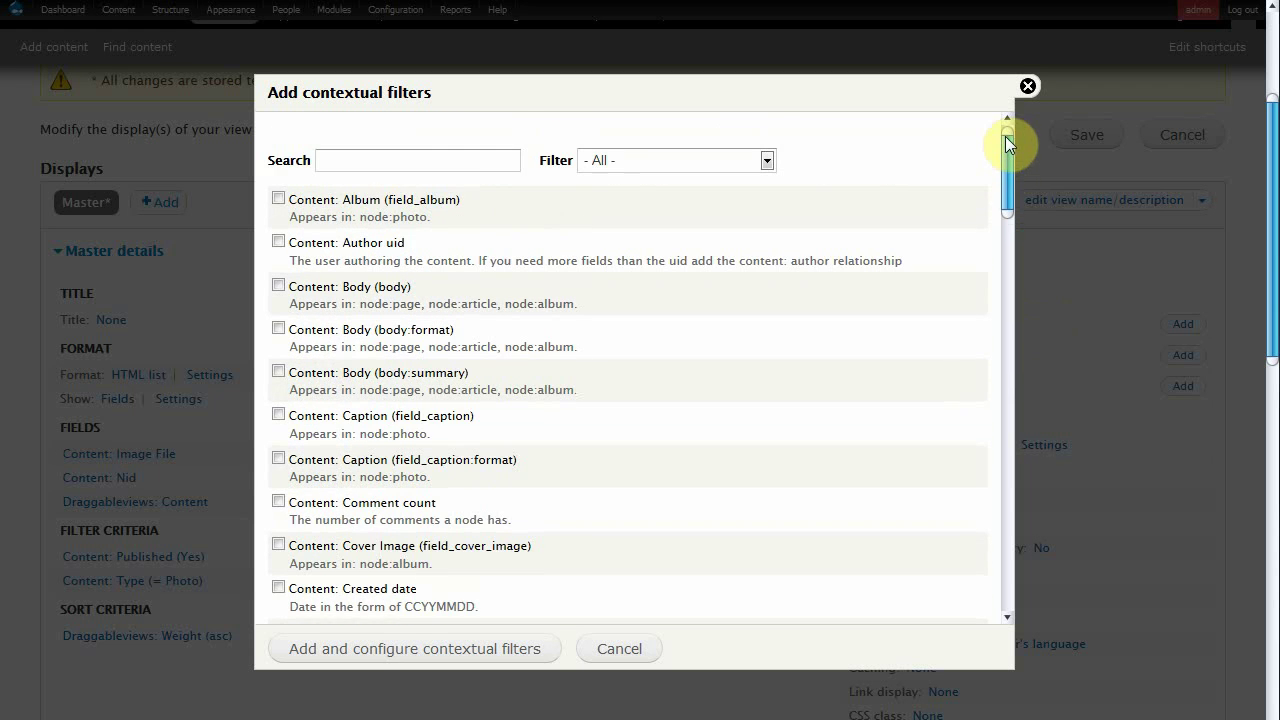
{"action": "left_click", "coordinate": [453, 165]}
{"action": "type", "text": "alb"}
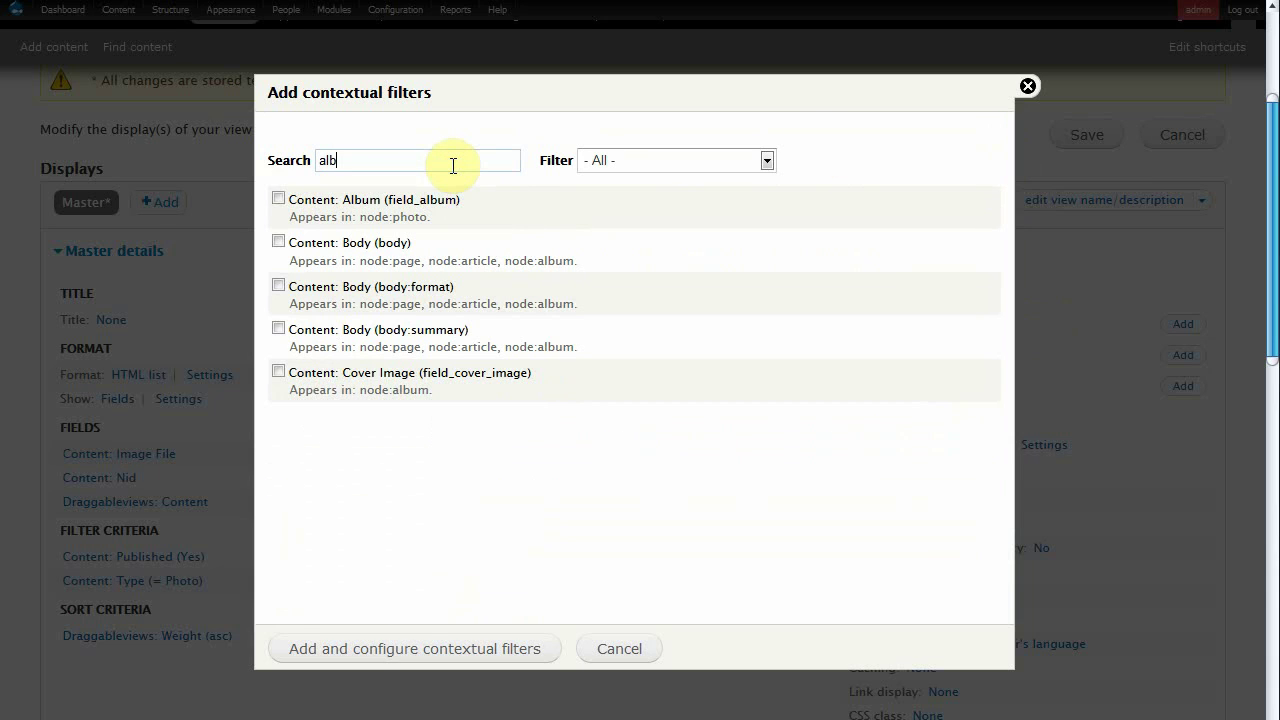
{"action": "left_click", "coordinate": [278, 200]}
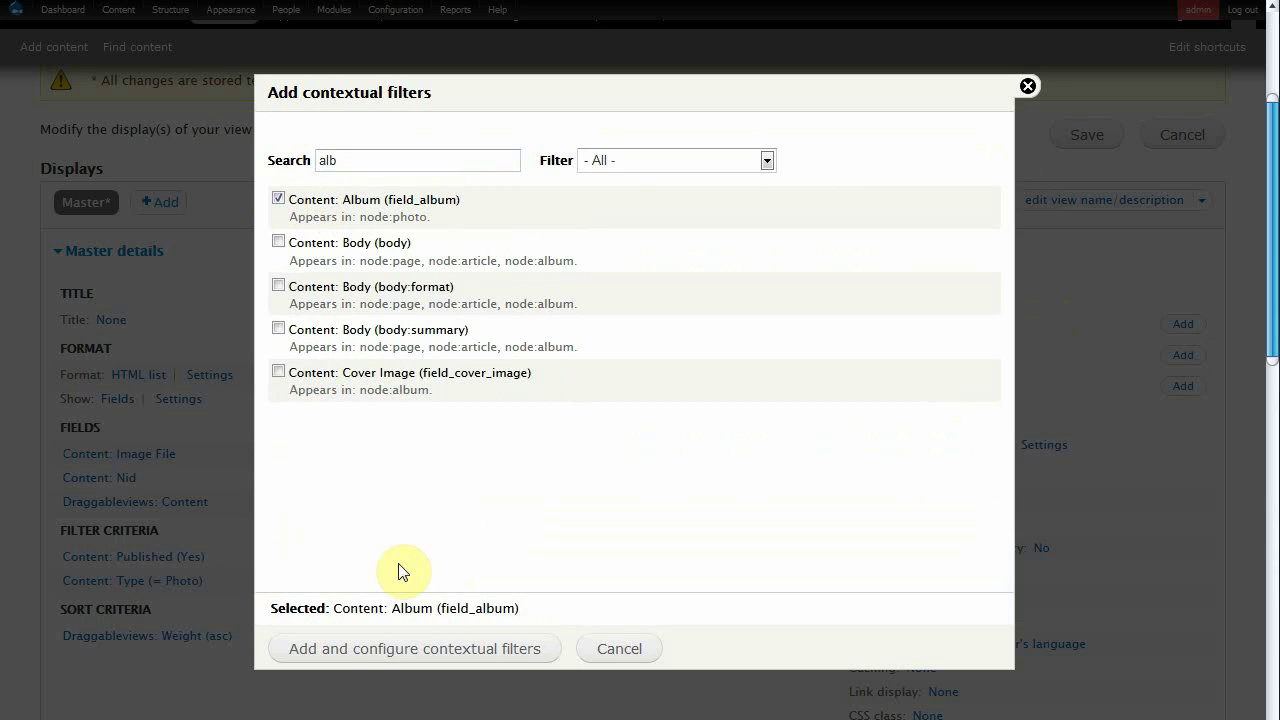
{"action": "left_click", "coordinate": [348, 650]}
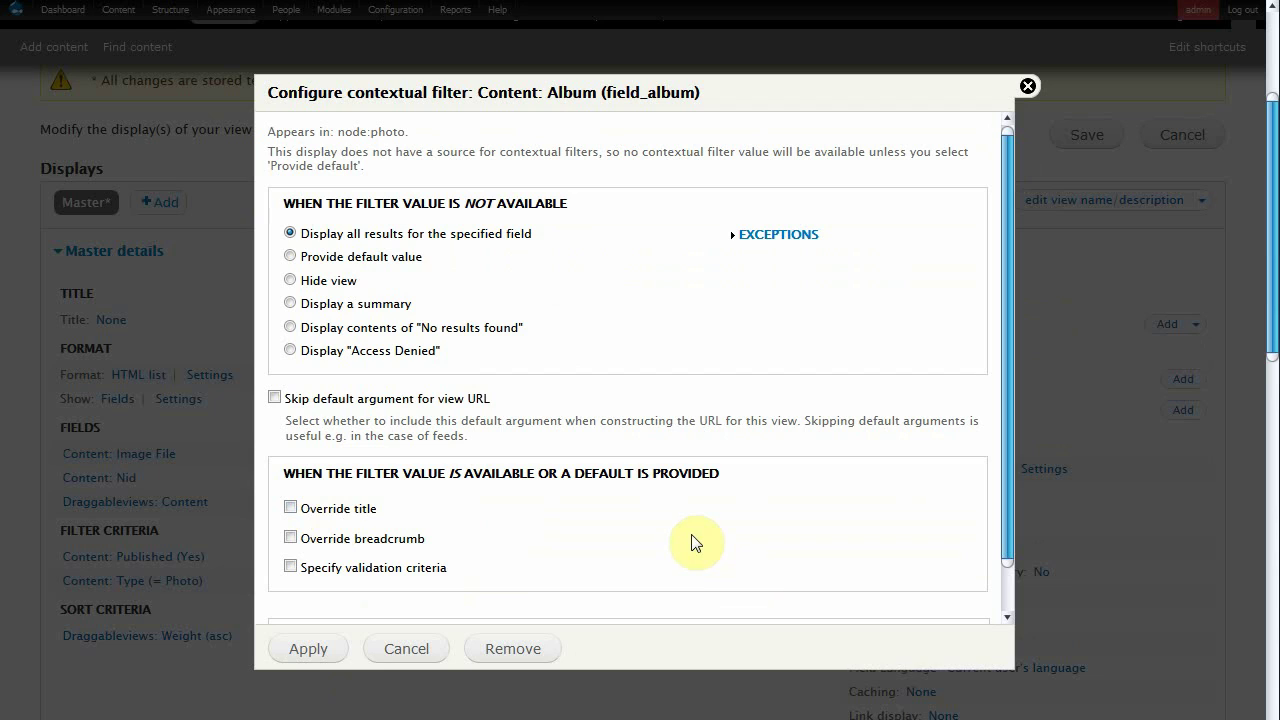
Set the album filter's missing-value behavior and validate its value as Album content only
{"action": "left_click", "coordinate": [291, 281]}
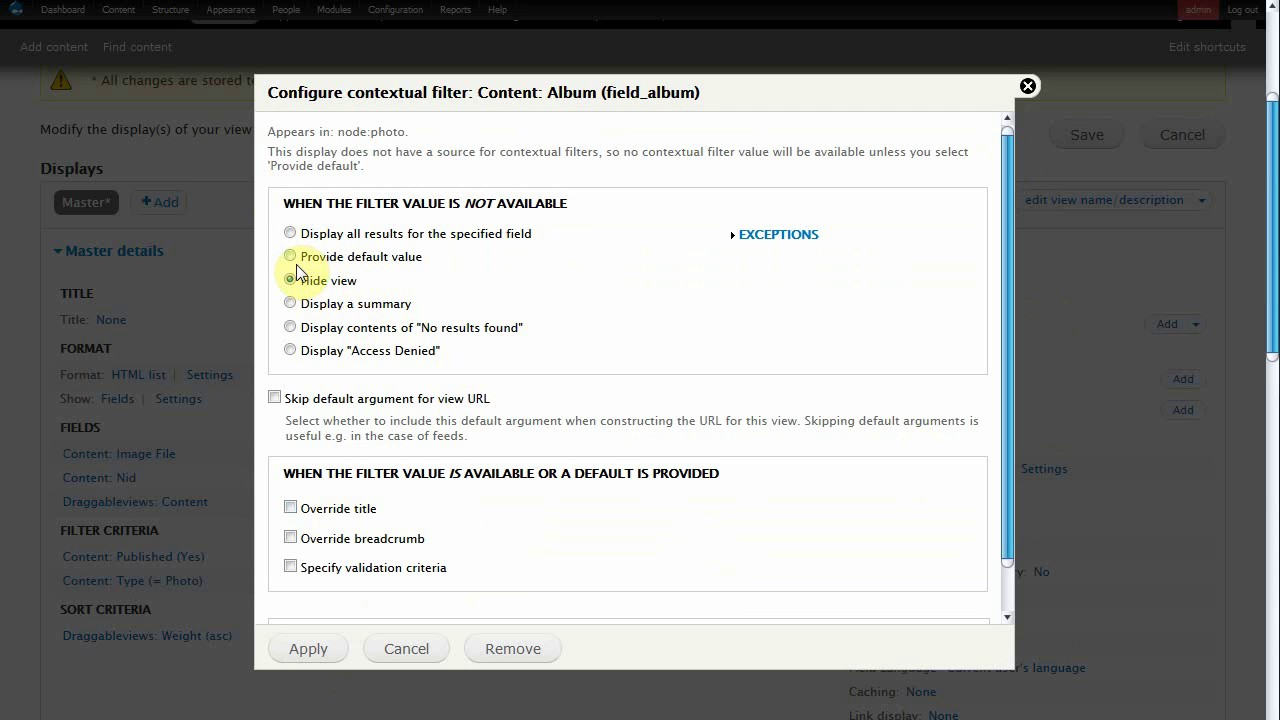
{"action": "left_click", "coordinate": [289, 328]}
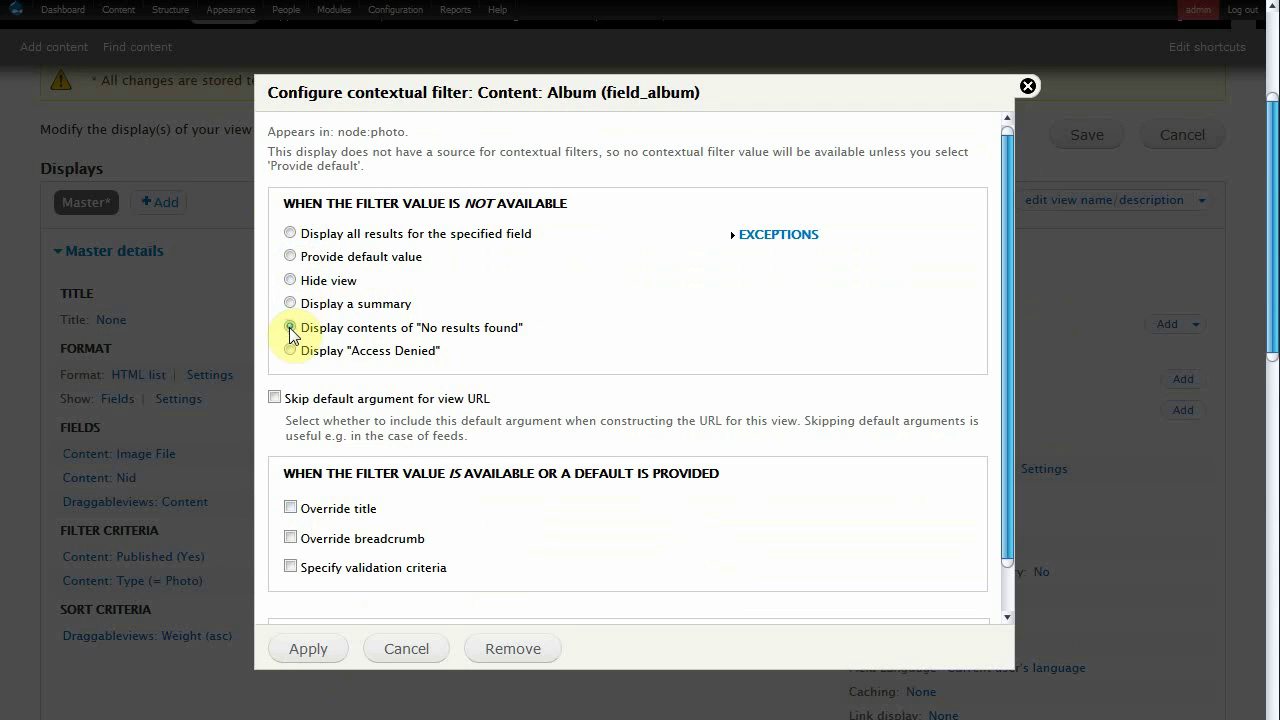
{"action": "scroll", "coordinate": [620, 350], "scroll_direction": "down", "scroll_amount": 1}
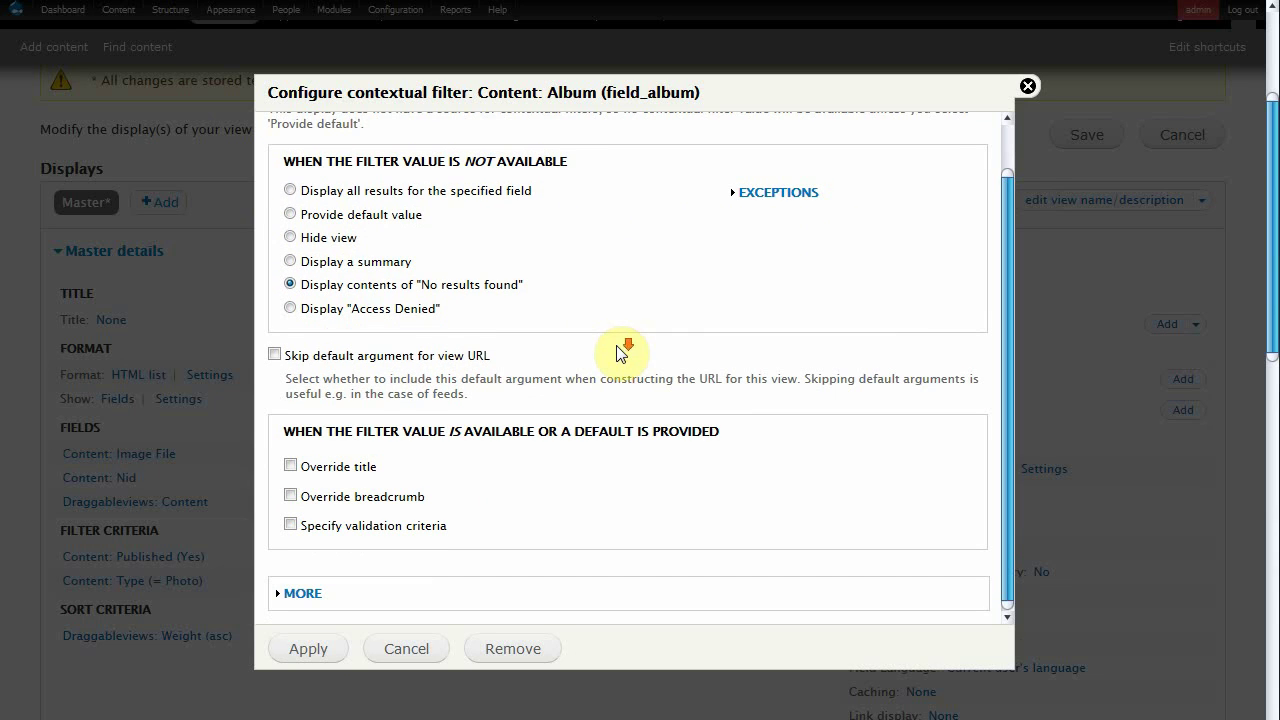
{"action": "left_click", "coordinate": [290, 525]}
{"action": "scroll", "coordinate": [623, 541], "scroll_direction": "down", "scroll_amount": 3}
{"action": "left_click", "coordinate": [424, 471]}
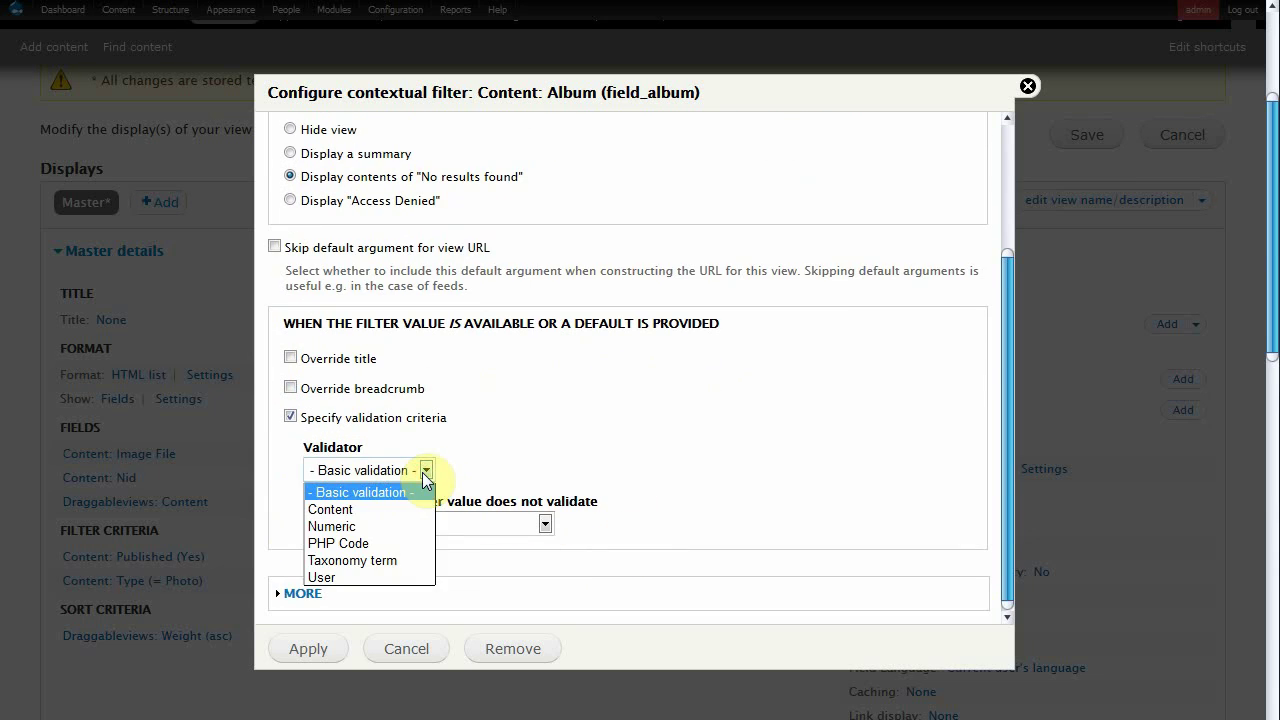
{"action": "left_click", "coordinate": [386, 512]}
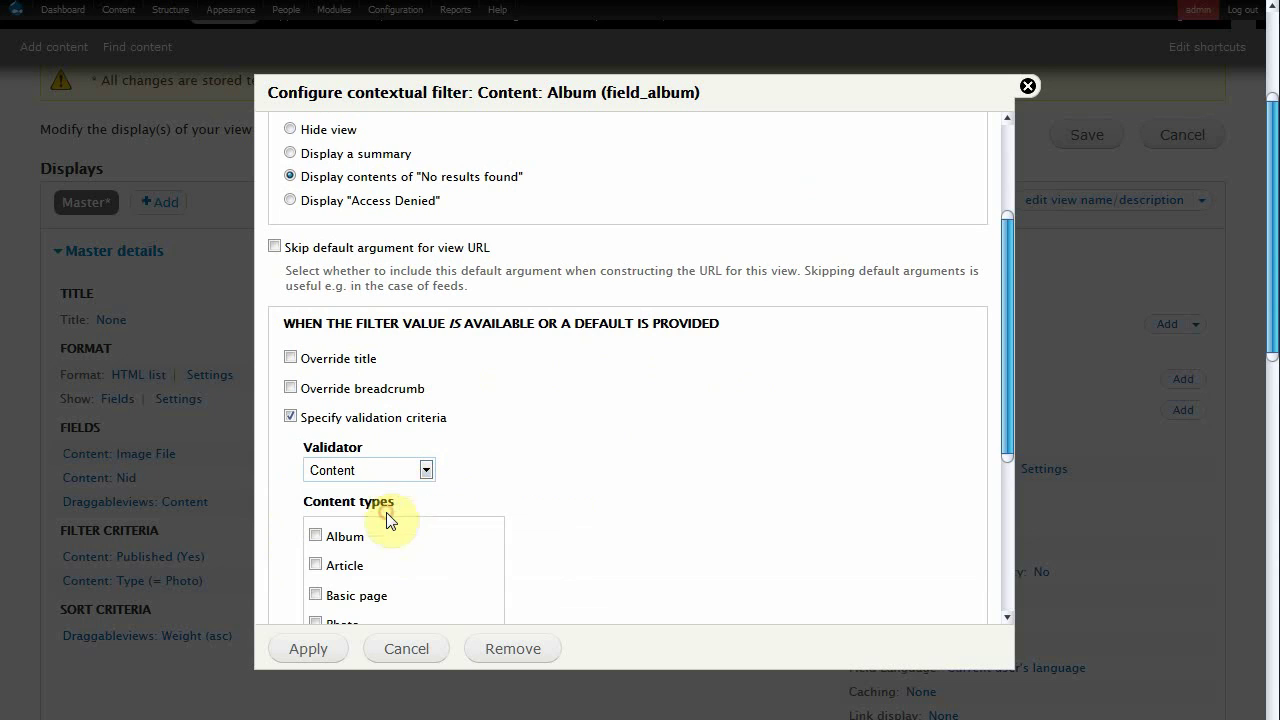
{"action": "scroll", "coordinate": [406, 558], "scroll_direction": "down", "scroll_amount": 3}
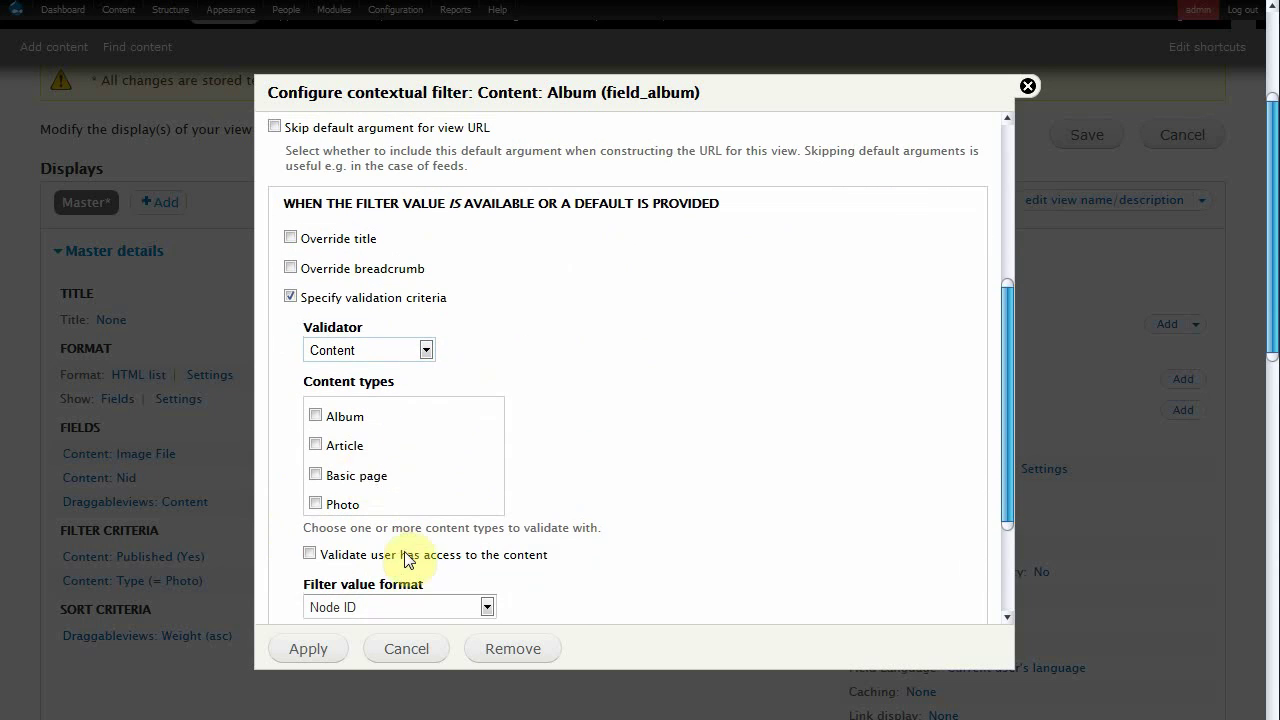
{"action": "left_click", "coordinate": [316, 410]}
{"action": "scroll", "coordinate": [655, 485], "scroll_direction": "down", "scroll_amount": 1}
{"action": "scroll", "coordinate": [655, 485], "scroll_direction": "down", "scroll_amount": 2}
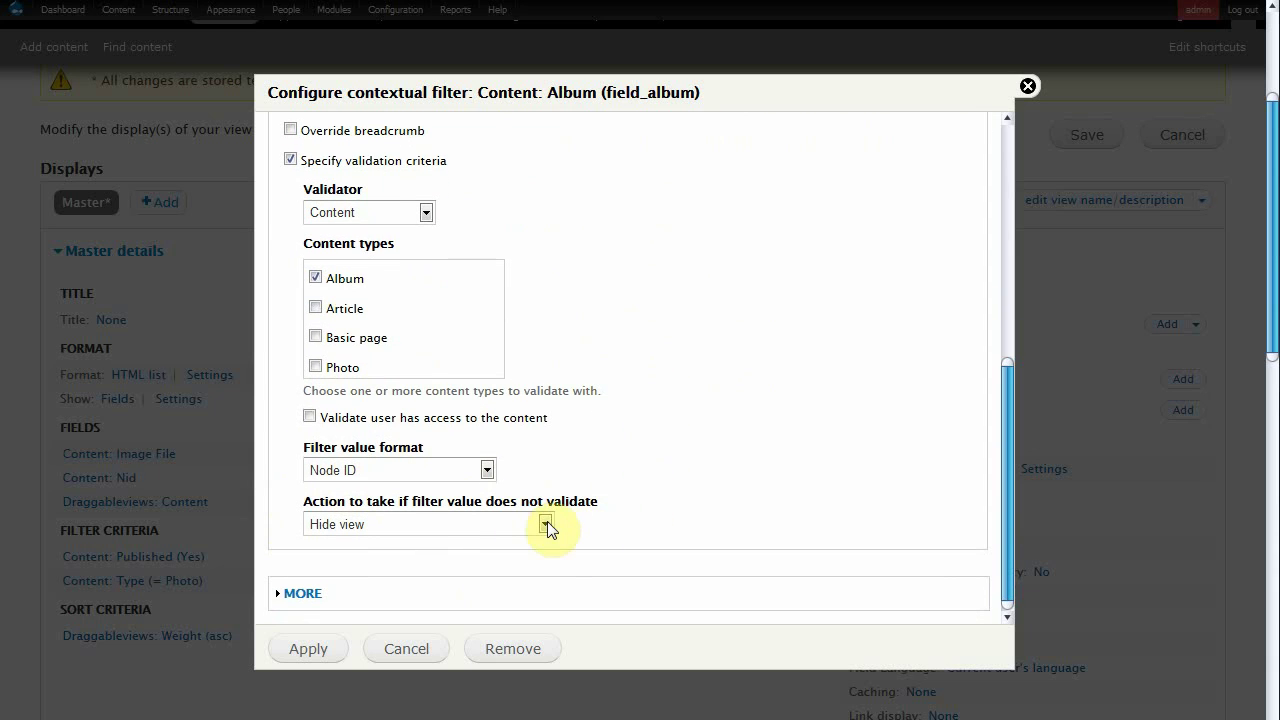
{"action": "scroll", "coordinate": [630, 543], "scroll_direction": "up", "scroll_amount": 6}
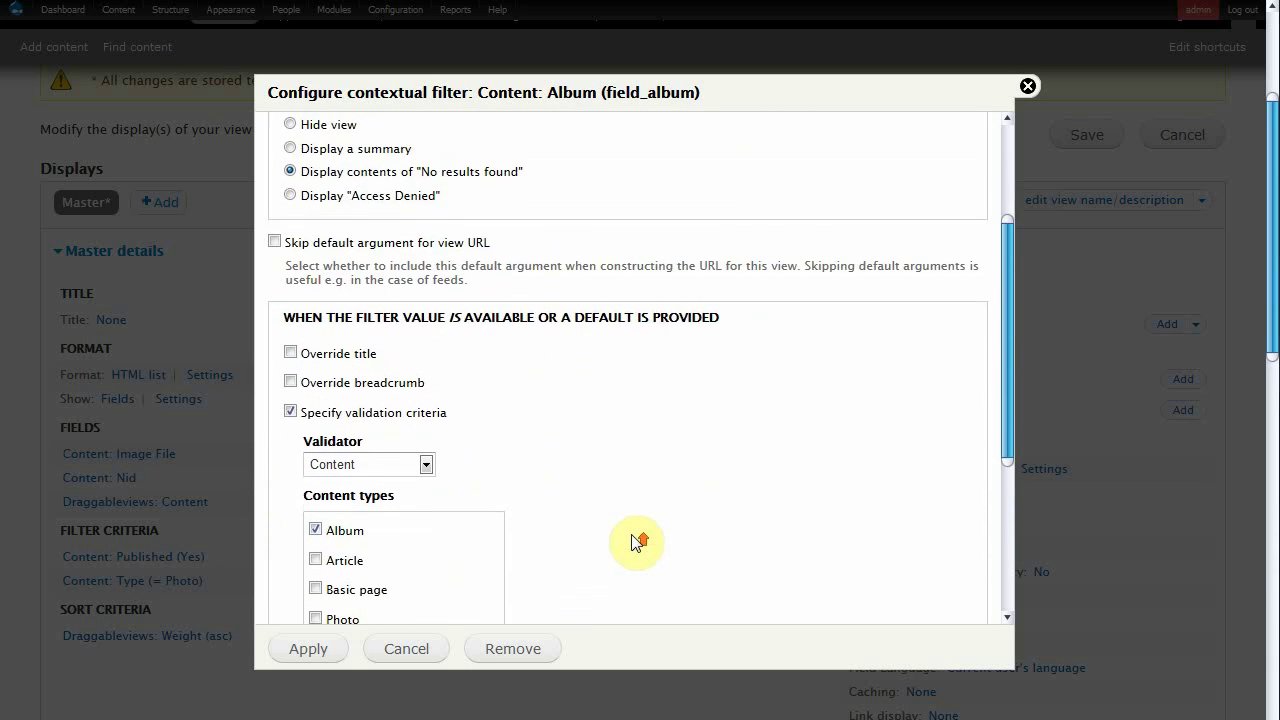
{"action": "scroll", "coordinate": [630, 543], "scroll_direction": "up", "scroll_amount": 4}
{"action": "scroll", "coordinate": [630, 543], "scroll_direction": "down", "scroll_amount": 10}
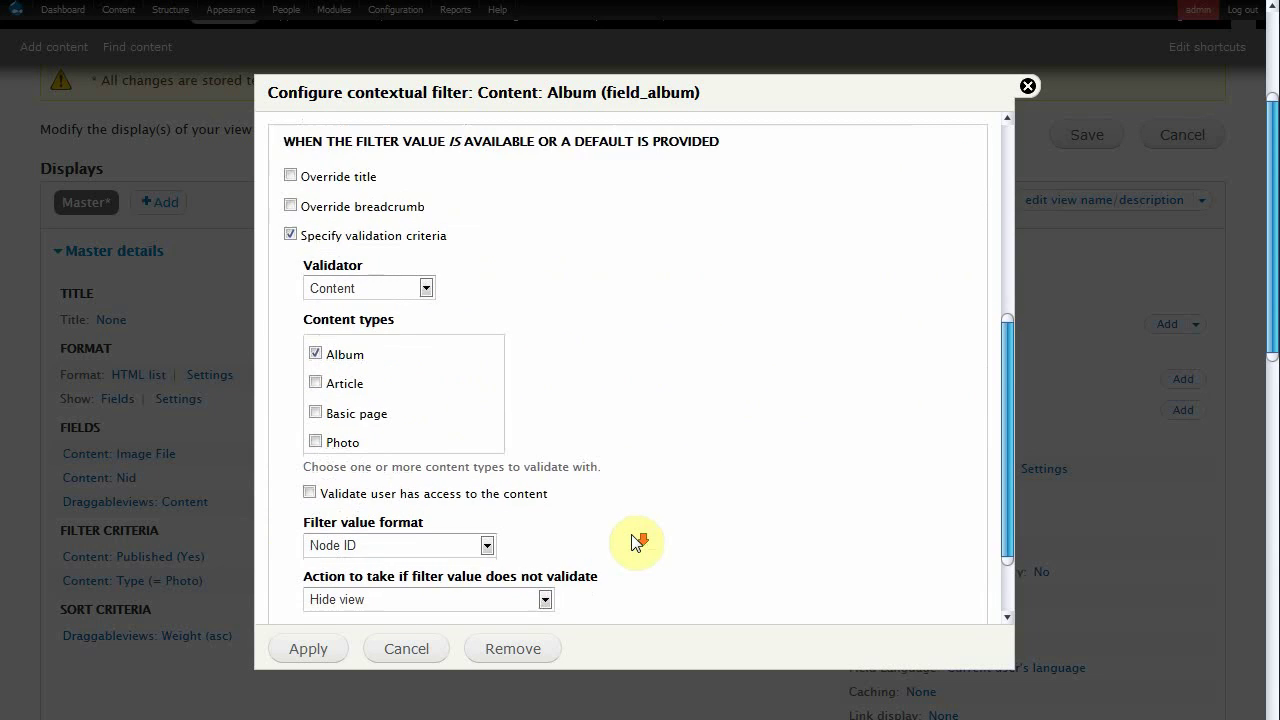
Give the filter the administrative title 'Filter by Album' and apply it
{"action": "left_click", "coordinate": [318, 597]}
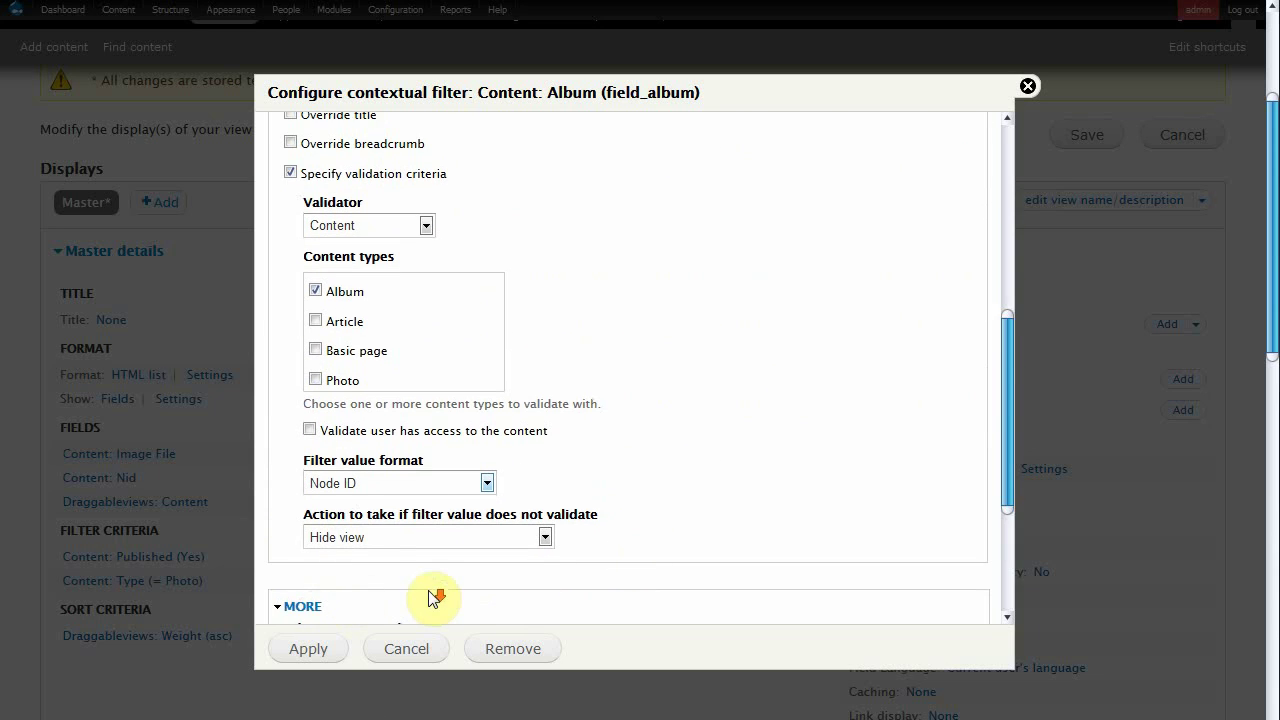
{"action": "left_click", "coordinate": [358, 446]}
{"action": "type", "text": "Fiöl"}
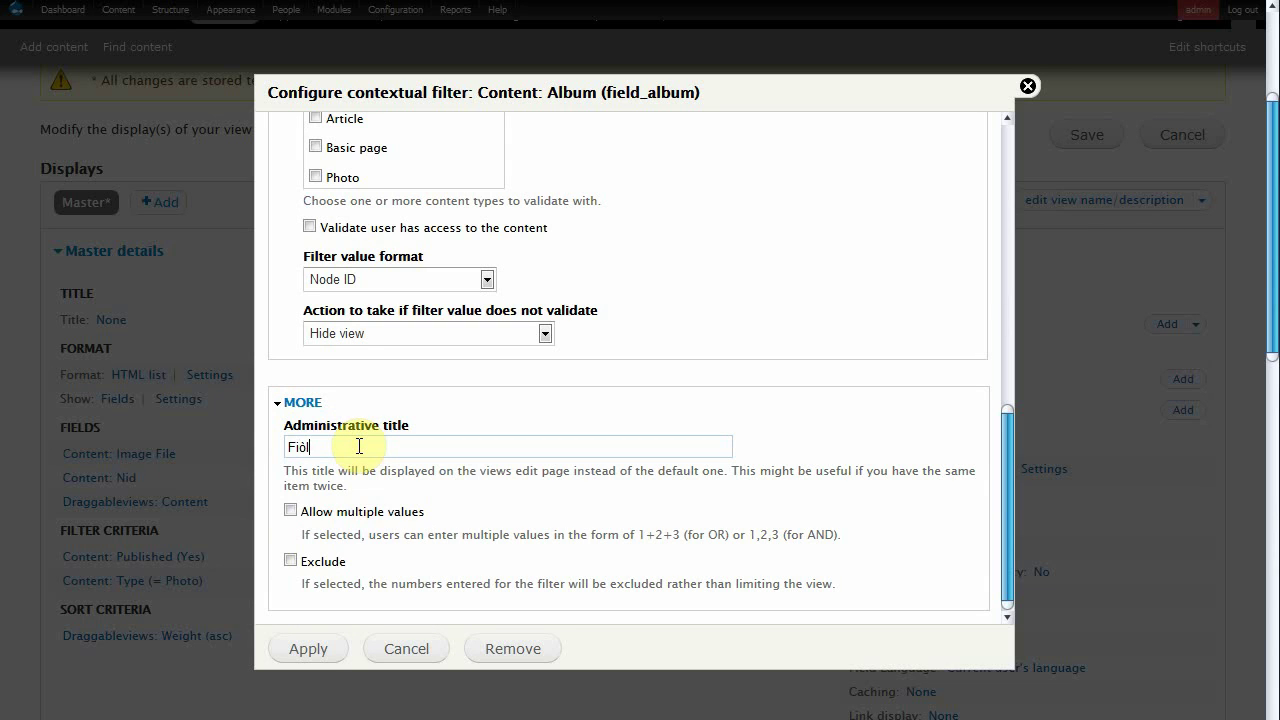
{"action": "key", "text": "BackSpace"}
{"action": "key", "text": "BackSpace"}
{"action": "type", "text": "lte"}
{"action": "scroll", "coordinate": [690, 440], "scroll_direction": "up", "scroll_amount": 3}
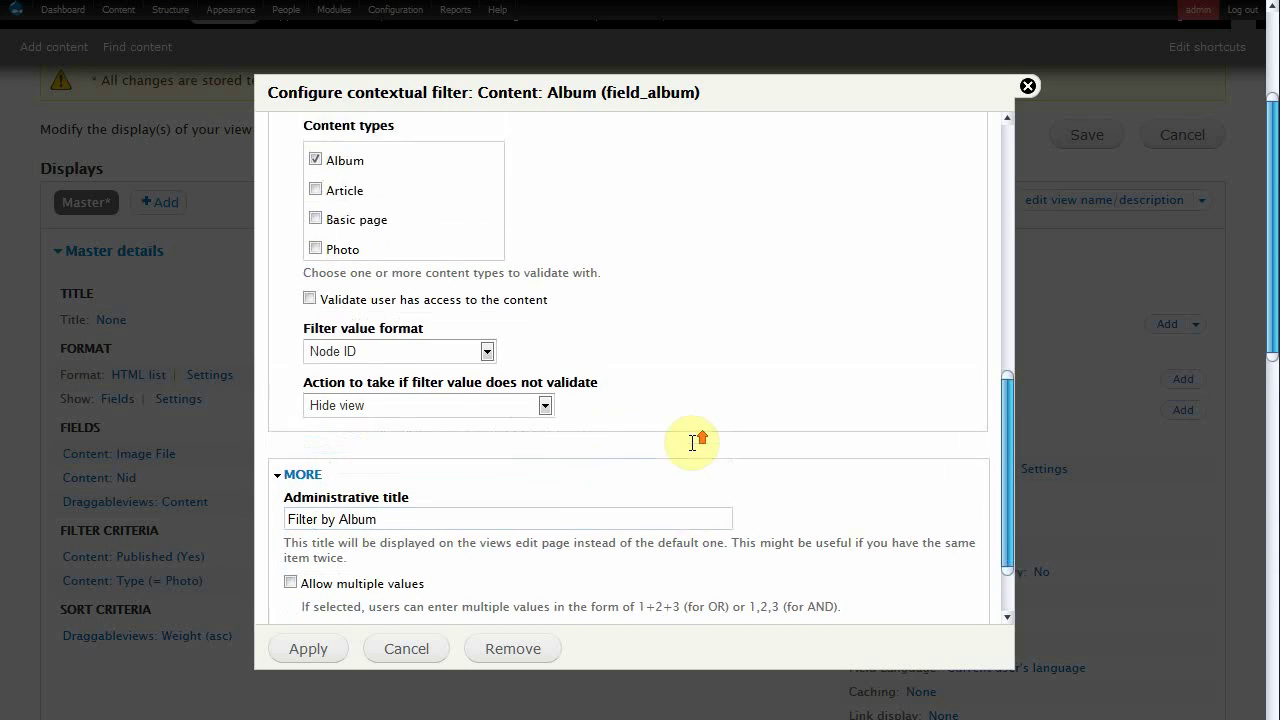
{"action": "scroll", "coordinate": [695, 452], "scroll_direction": "down", "scroll_amount": 3}
{"action": "left_click", "coordinate": [318, 656]}
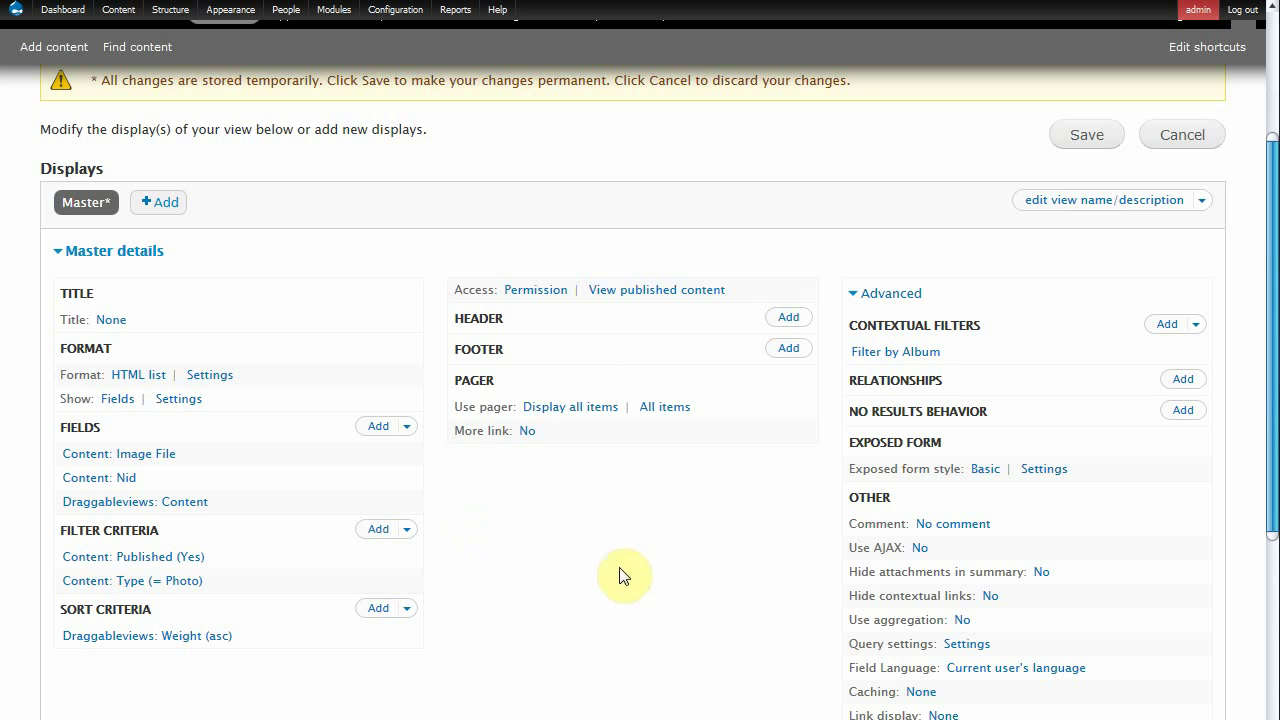
Add a Global: Text area no-results message reading 'There are not photos in this Album yet.'
{"action": "left_click", "coordinate": [1183, 412]}
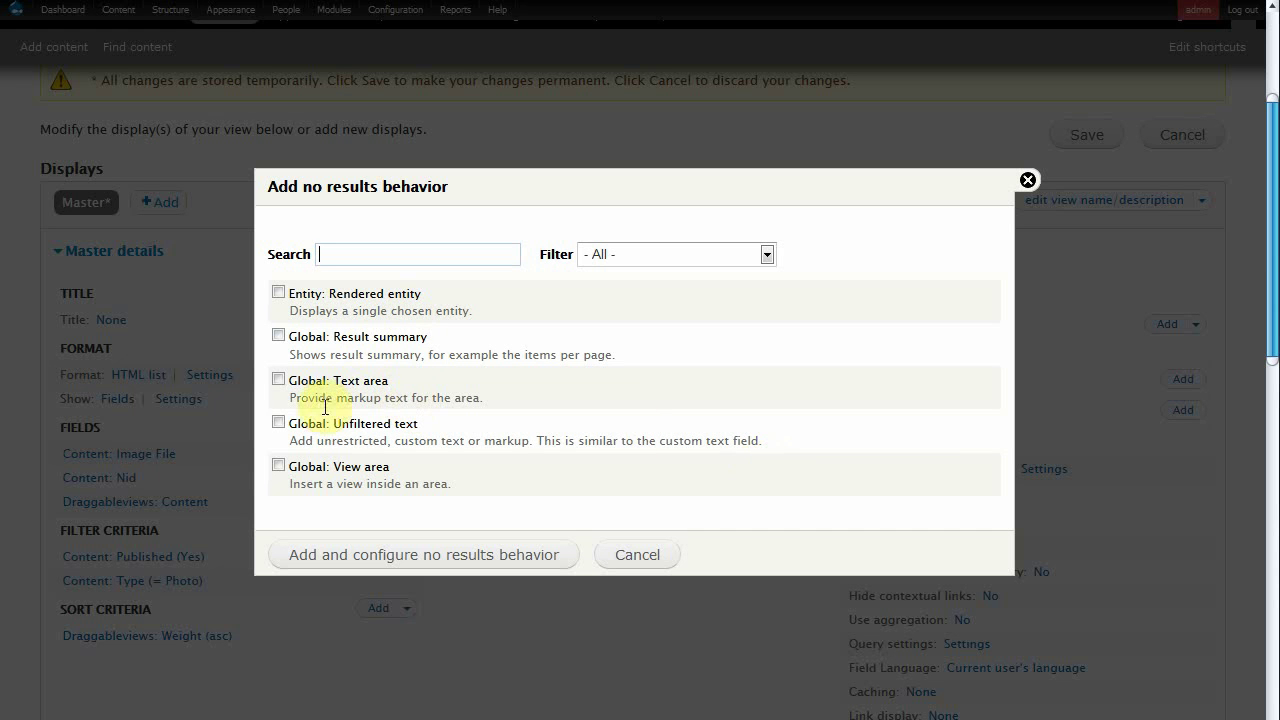
{"action": "left_click", "coordinate": [278, 379]}
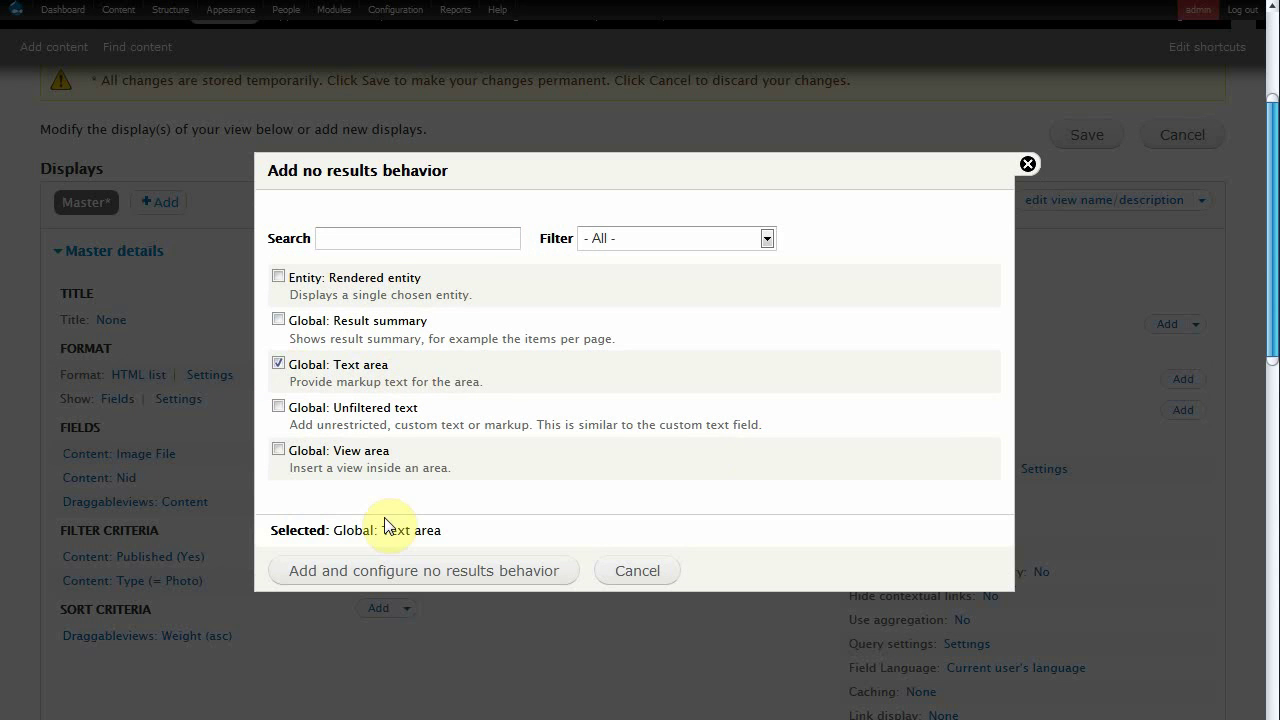
{"action": "left_click", "coordinate": [376, 572]}
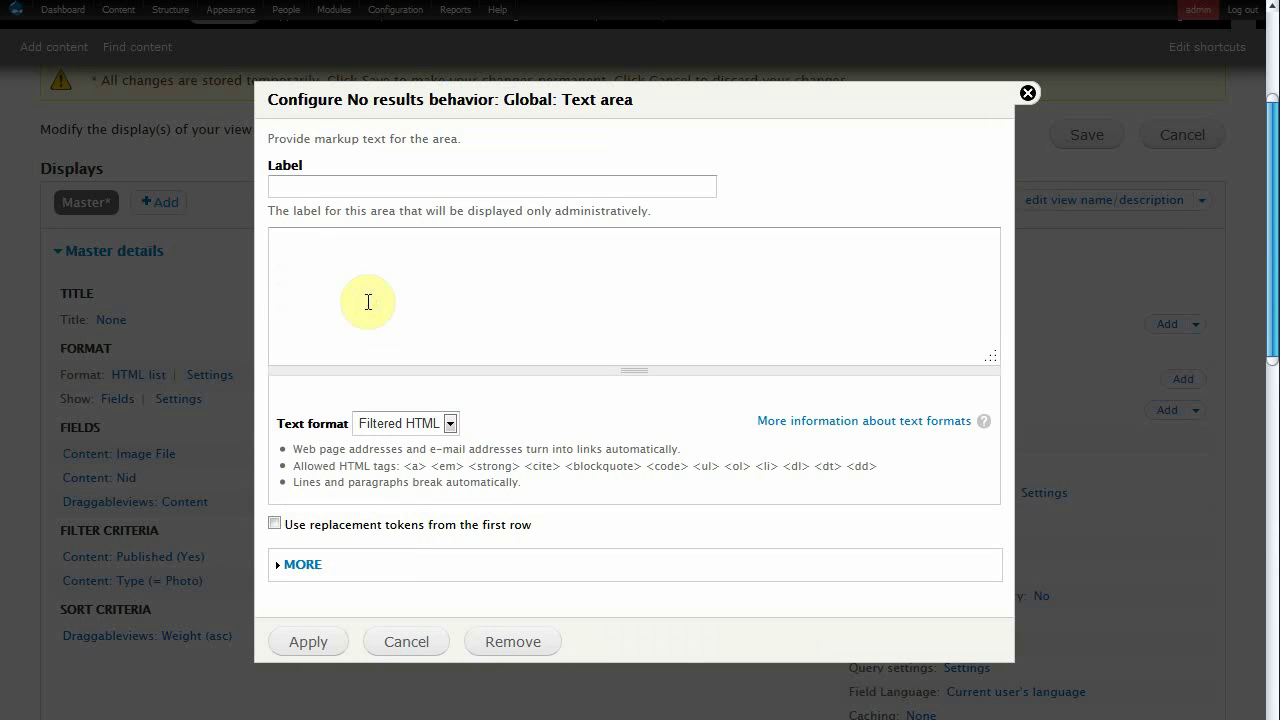
{"action": "left_click", "coordinate": [368, 301]}
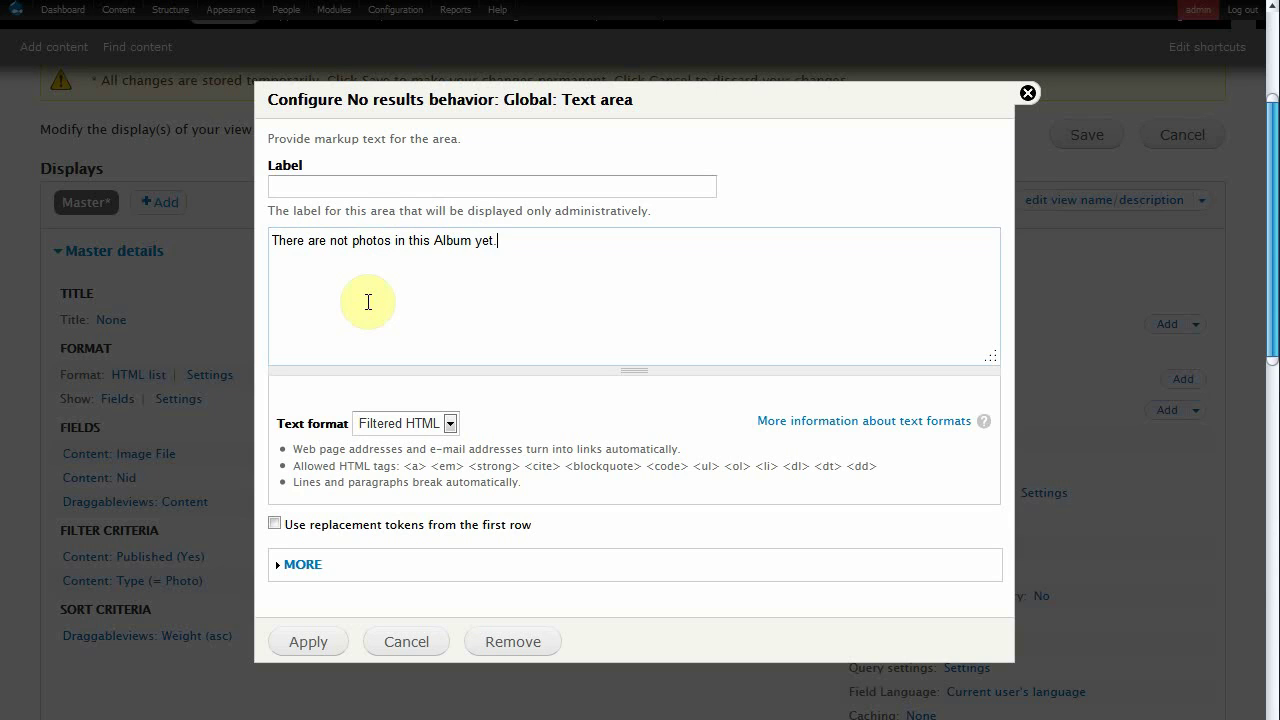
{"action": "left_click", "coordinate": [308, 654]}
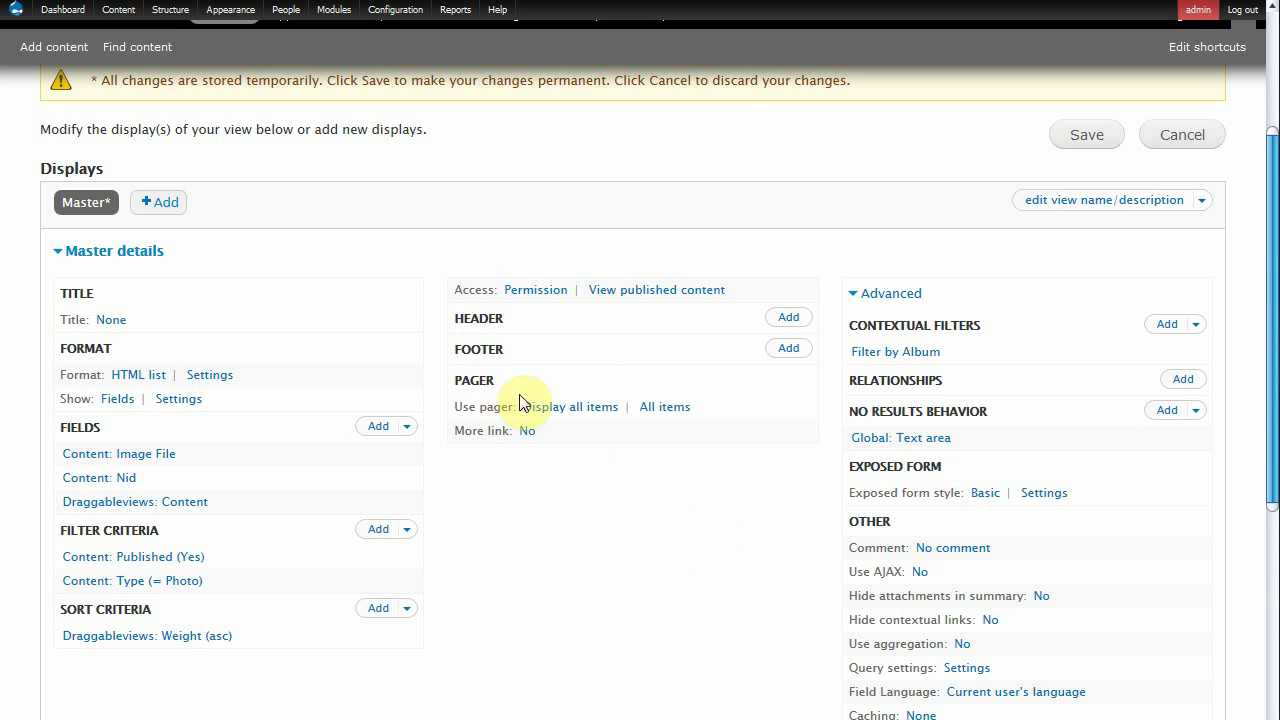
Preview the view with contextual filter value 2 to confirm album 2's photo grid
{"action": "scroll", "coordinate": [705, 475], "scroll_direction": "down", "scroll_amount": 3}
{"action": "scroll", "coordinate": [705, 475], "scroll_direction": "down", "scroll_amount": 1}
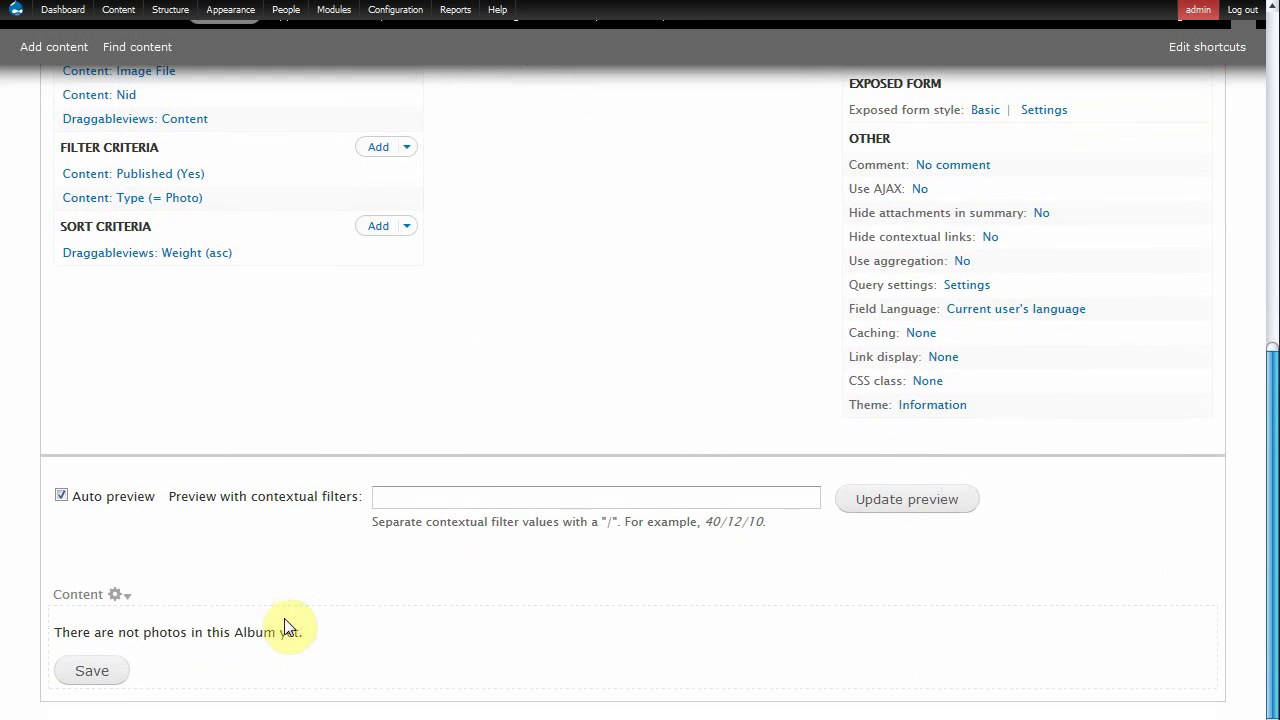
{"action": "left_click", "coordinate": [394, 496]}
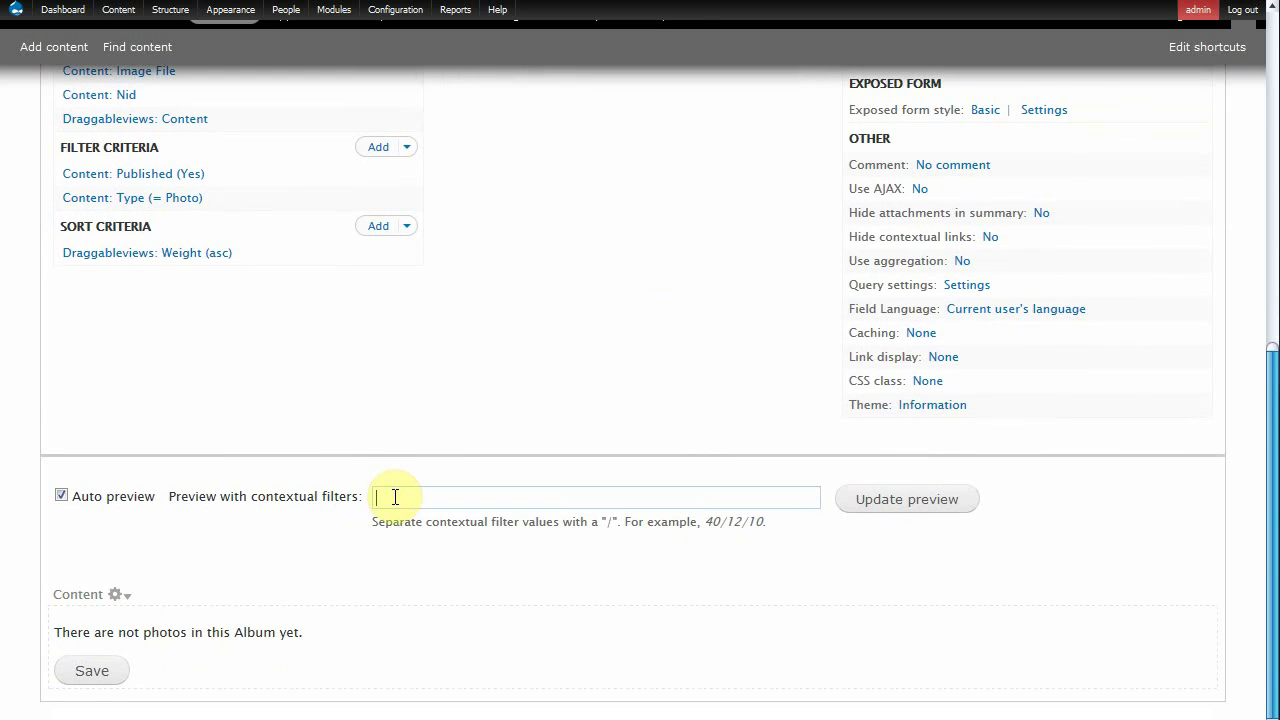
{"action": "type", "text": "2"}
{"action": "key", "text": "Escape"}
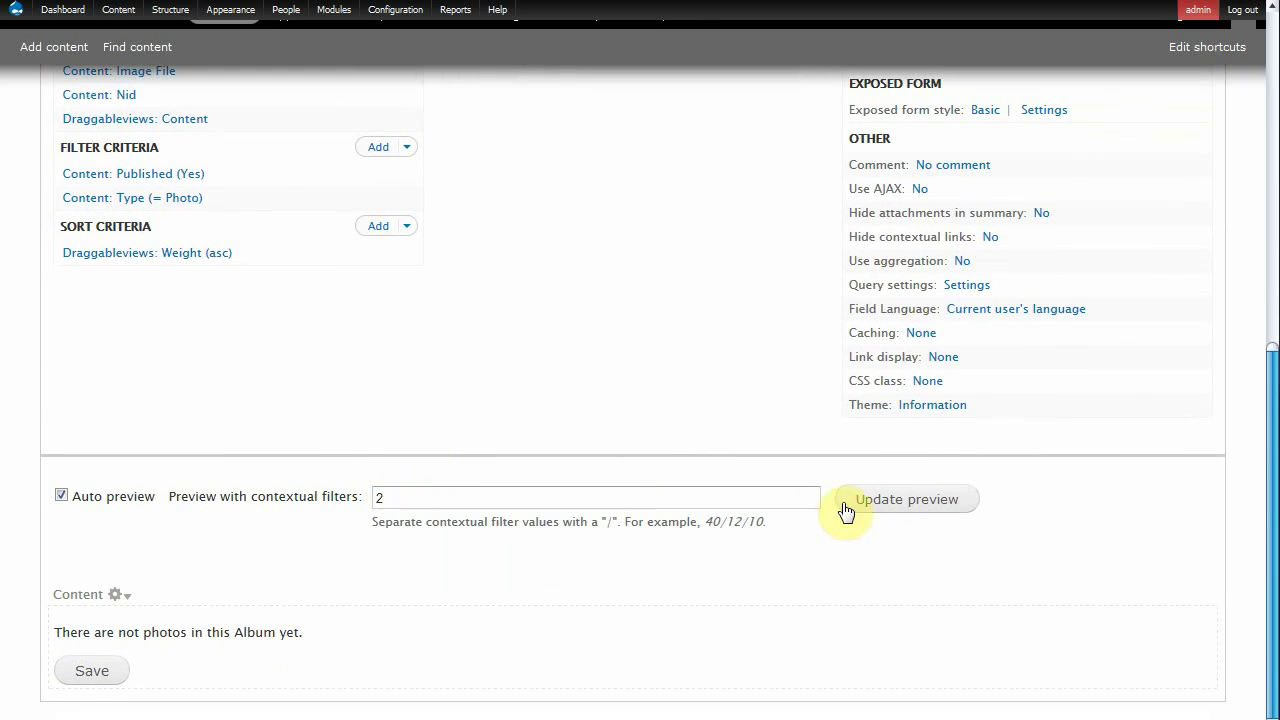
{"action": "left_click", "coordinate": [864, 505]}
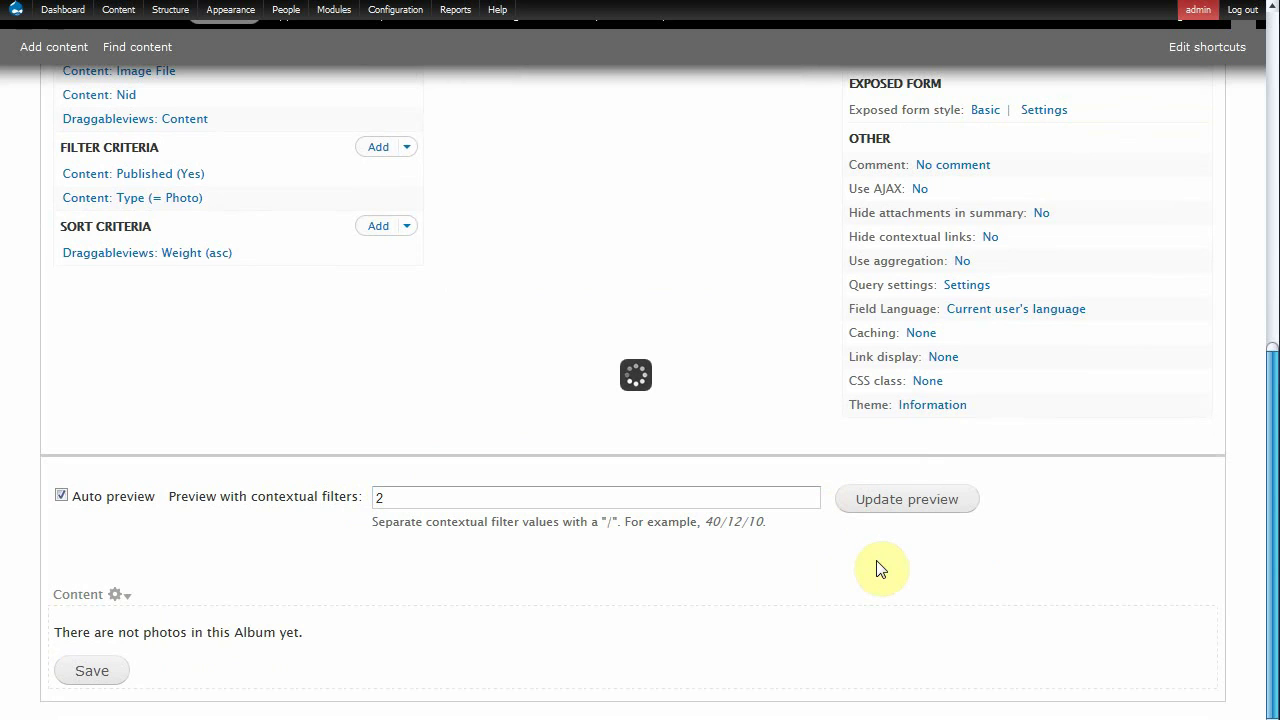
{"action": "scroll", "coordinate": [1149, 537], "scroll_direction": "down", "scroll_amount": 4}
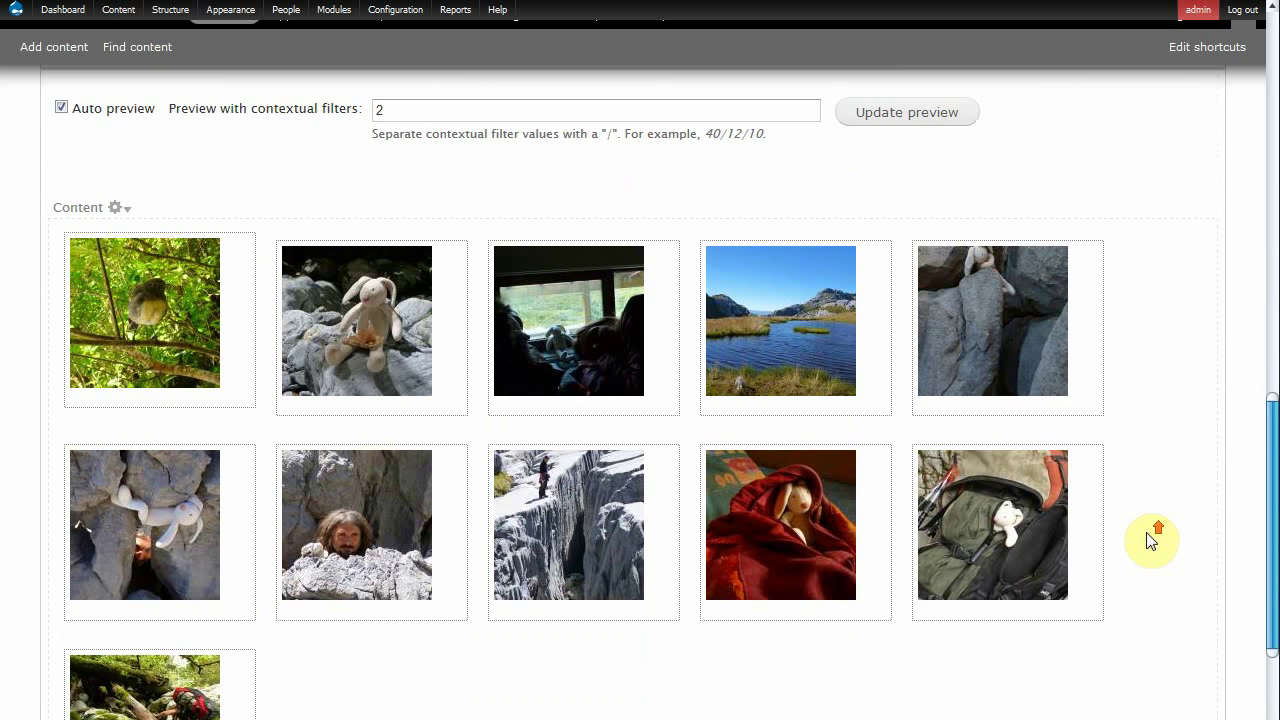
{"action": "scroll", "coordinate": [1149, 537], "scroll_direction": "down", "scroll_amount": 1}
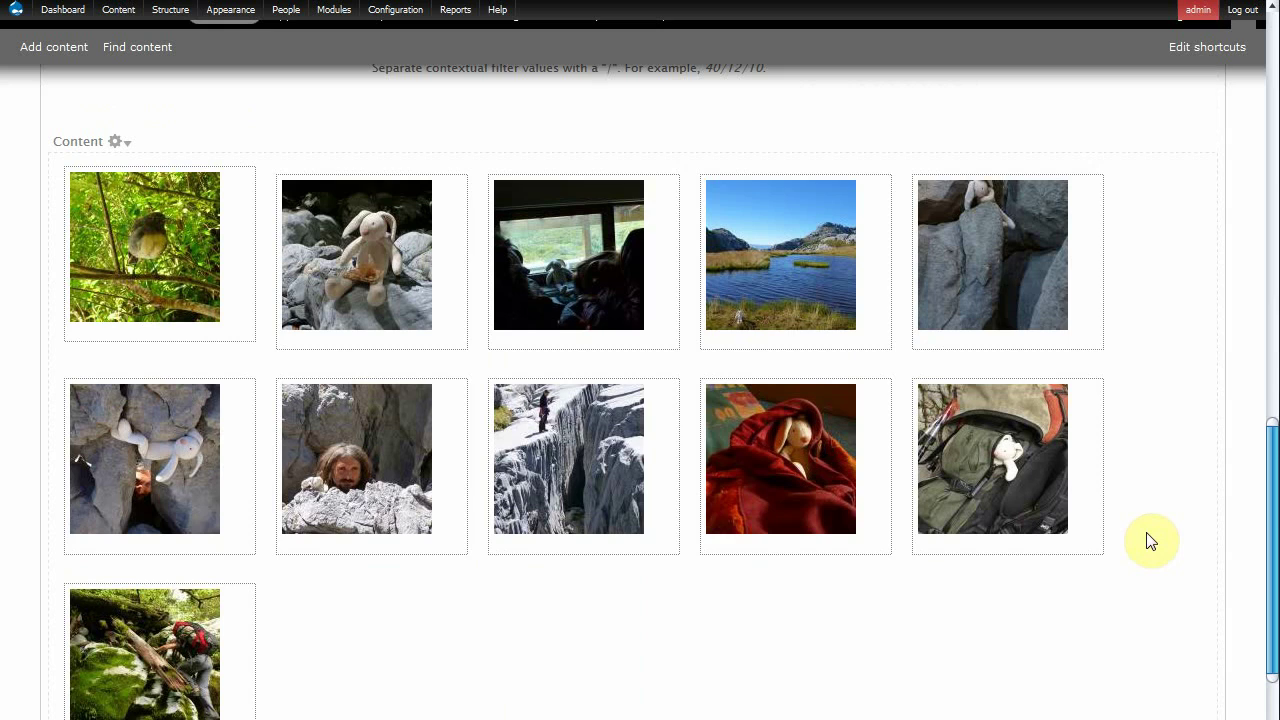
{"action": "scroll", "coordinate": [1152, 540], "scroll_direction": "up", "scroll_amount": 10}
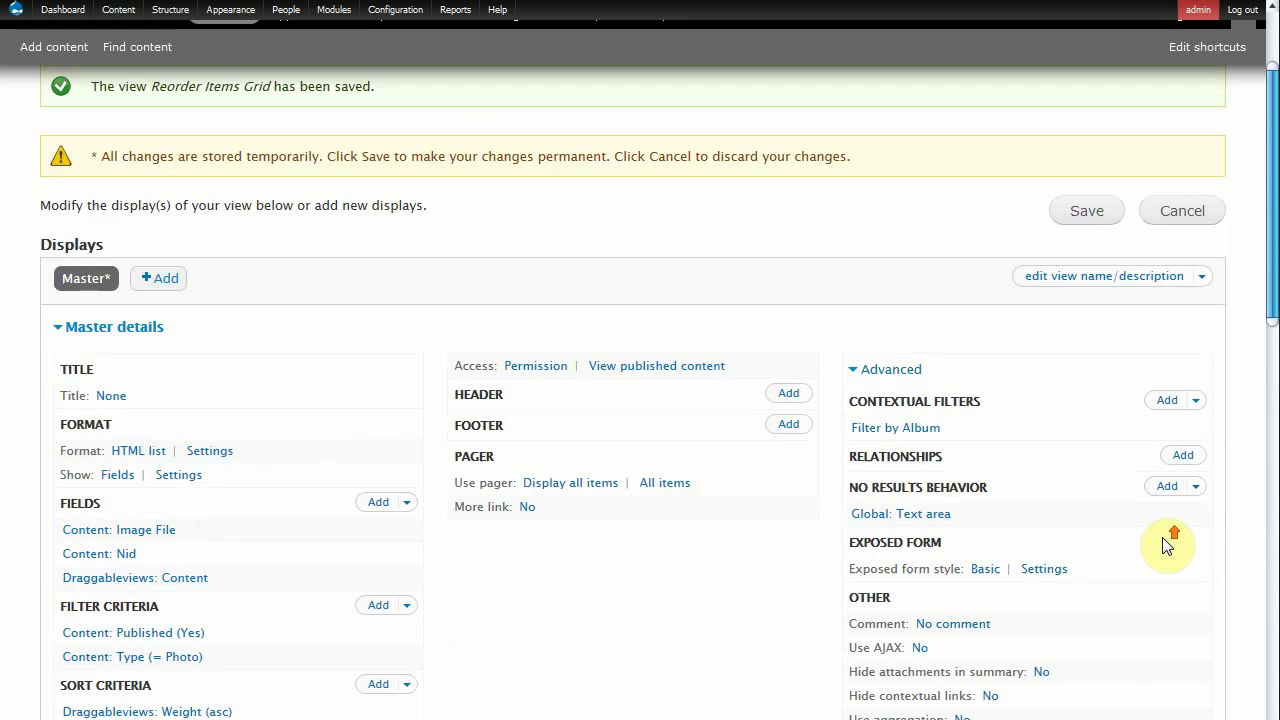
{"action": "scroll", "coordinate": [1166, 544], "scroll_direction": "down", "scroll_amount": 3}
{"action": "scroll", "coordinate": [1166, 544], "scroll_direction": "up", "scroll_amount": 3}
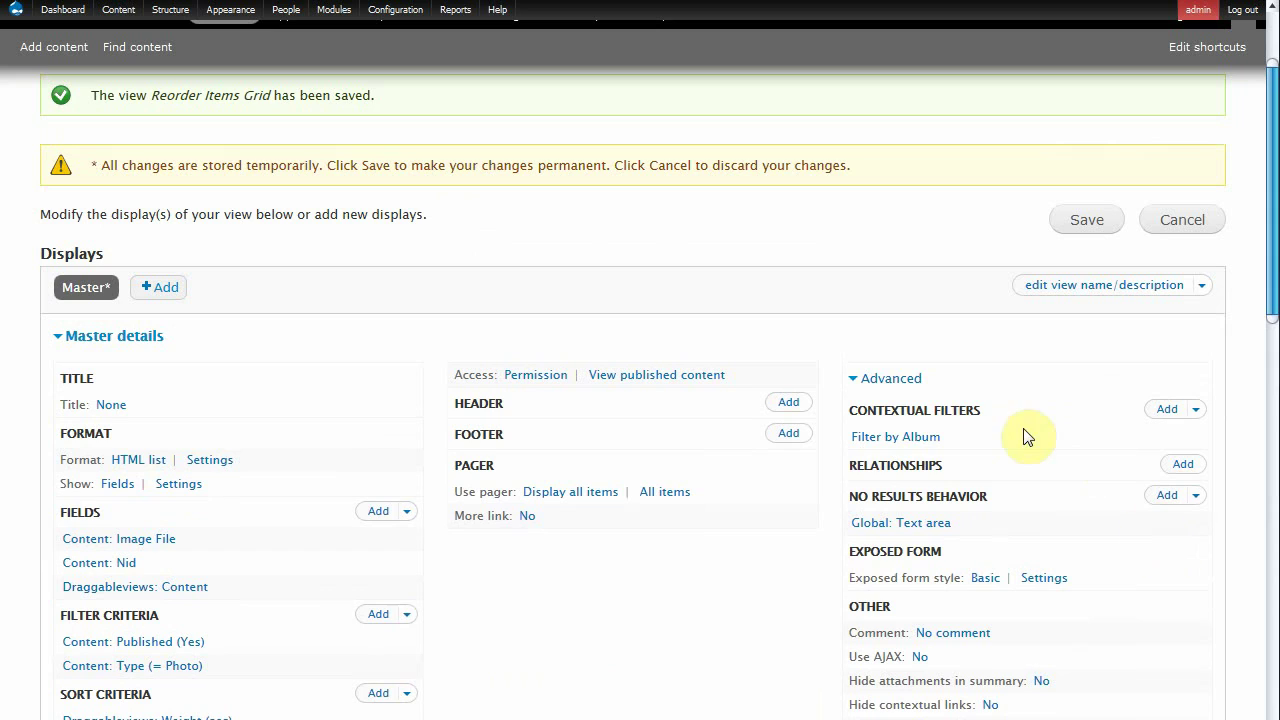
Add a Content pane display and set the view title to Reorder Items for all displays
{"action": "left_click", "coordinate": [165, 290]}
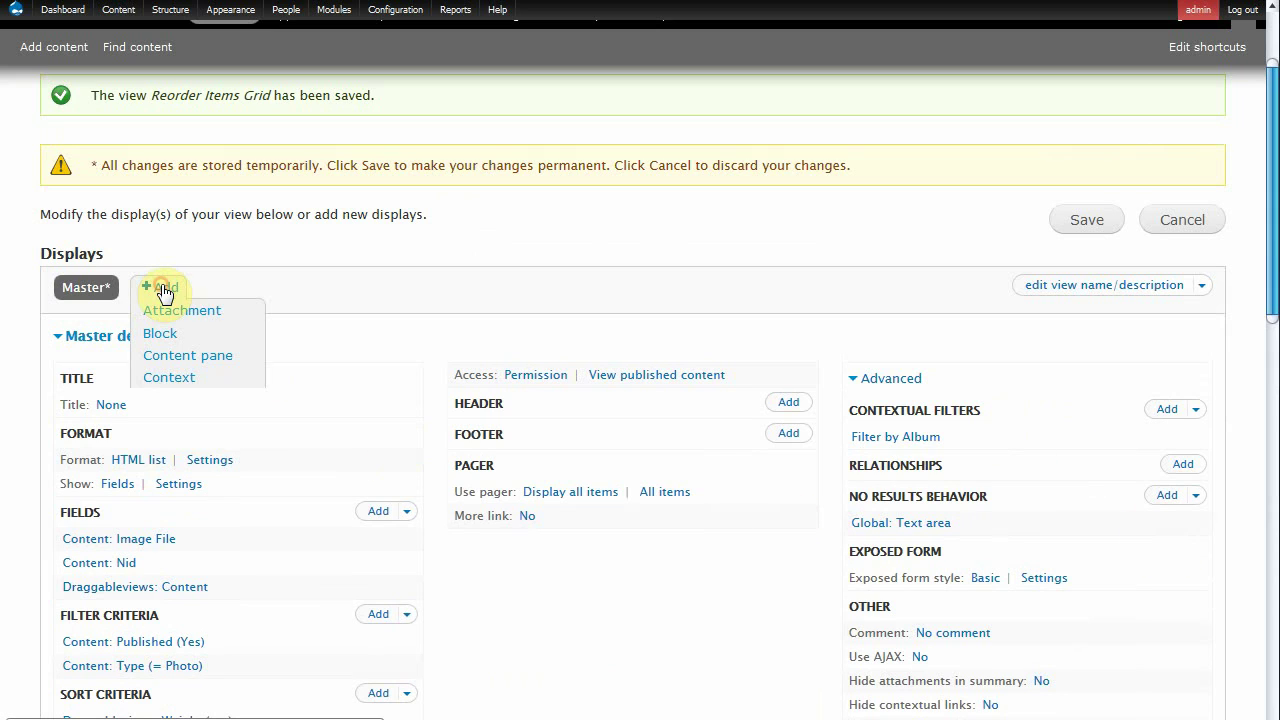
{"action": "left_click", "coordinate": [190, 358]}
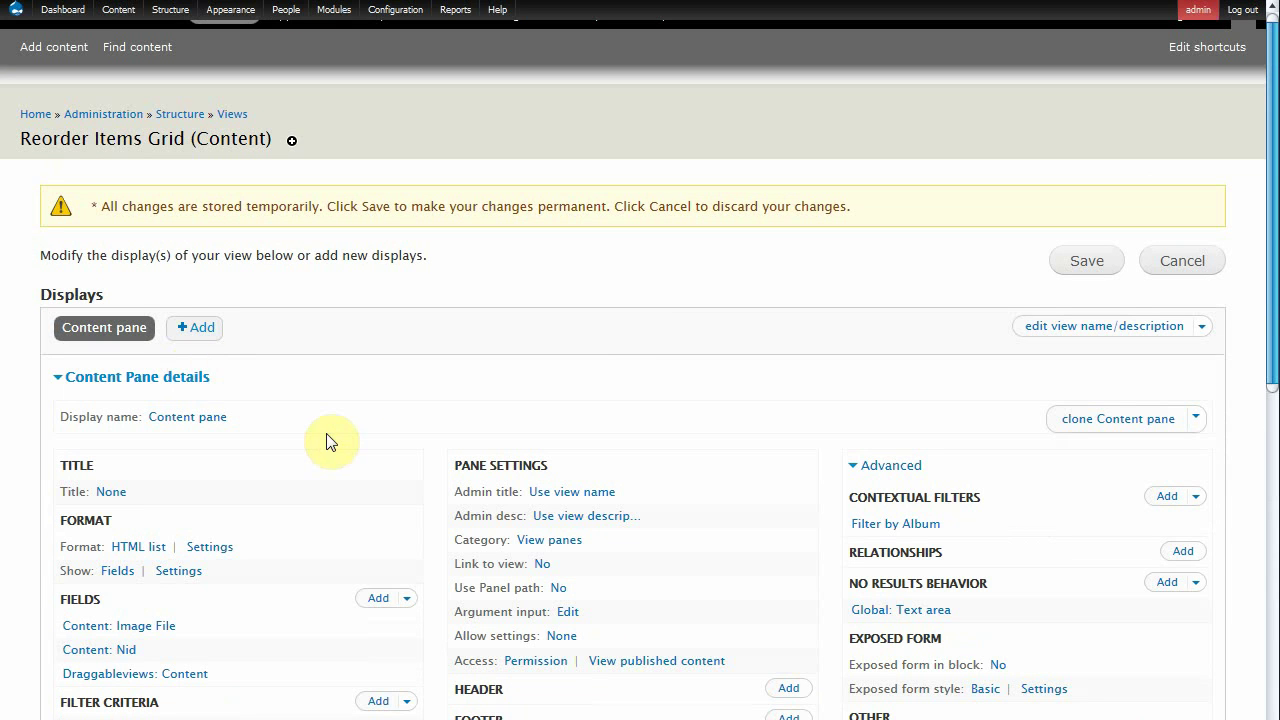
{"action": "scroll", "coordinate": [333, 440], "scroll_direction": "down", "scroll_amount": 3}
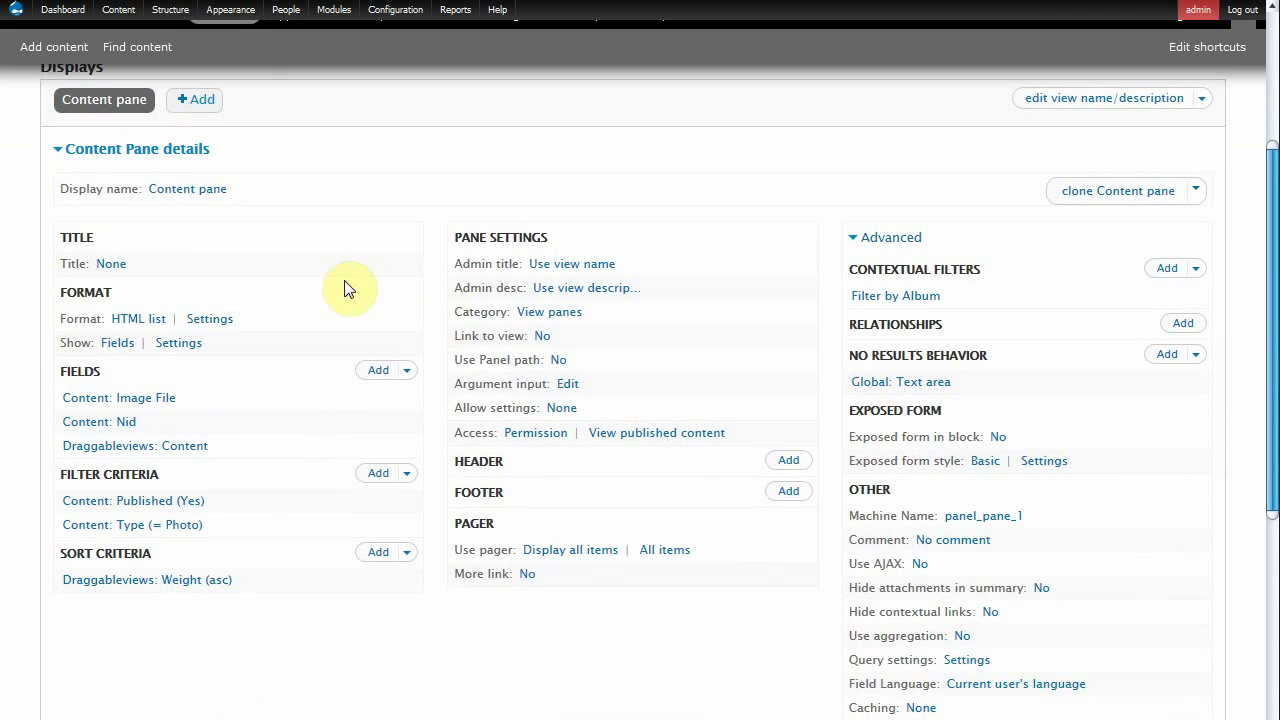
{"action": "left_click", "coordinate": [114, 263]}
{"action": "left_click", "coordinate": [341, 362]}
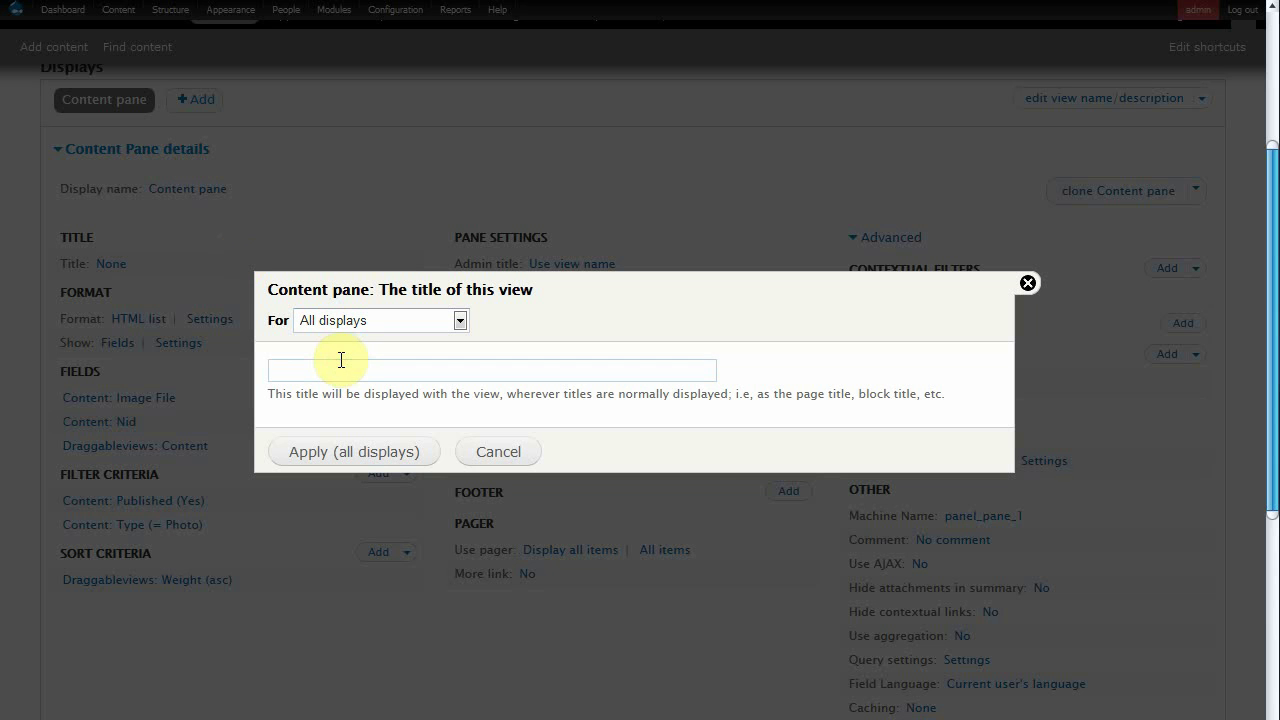
{"action": "type", "text": "Re"}
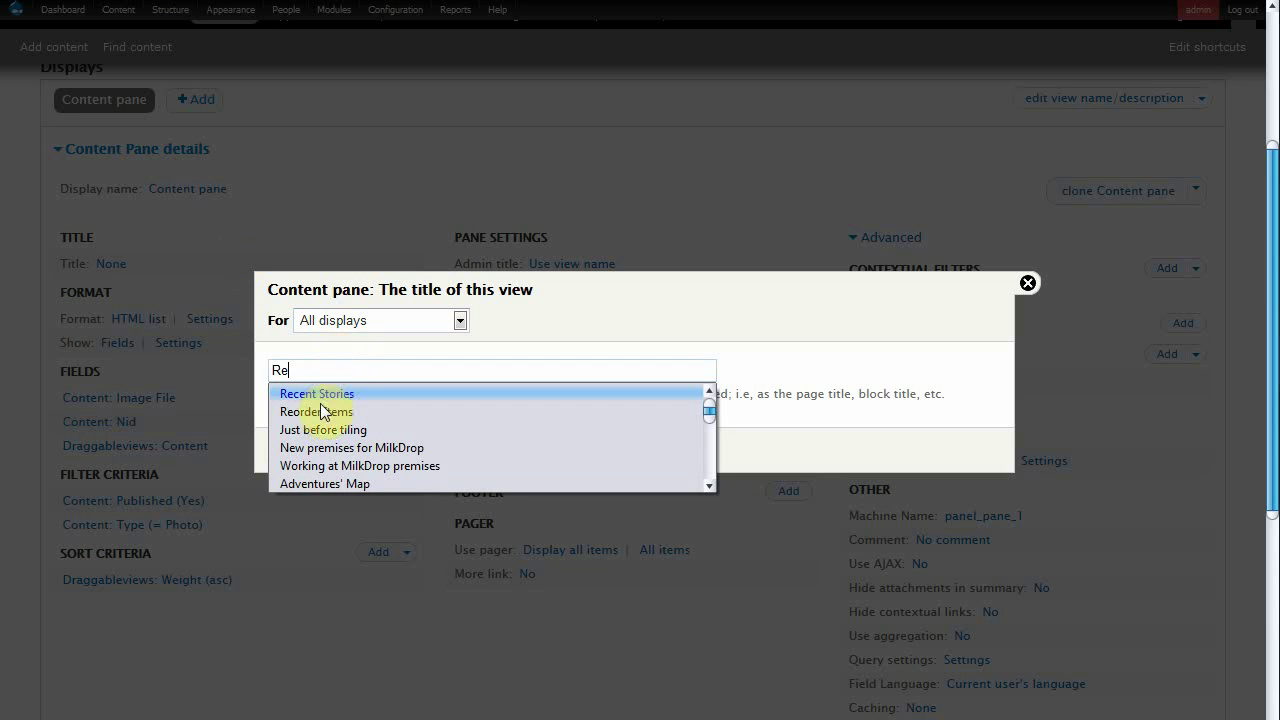
{"action": "left_click", "coordinate": [318, 412]}
{"action": "triple_click", "coordinate": [374, 371]}
{"action": "key", "text": "ctrl+c"}
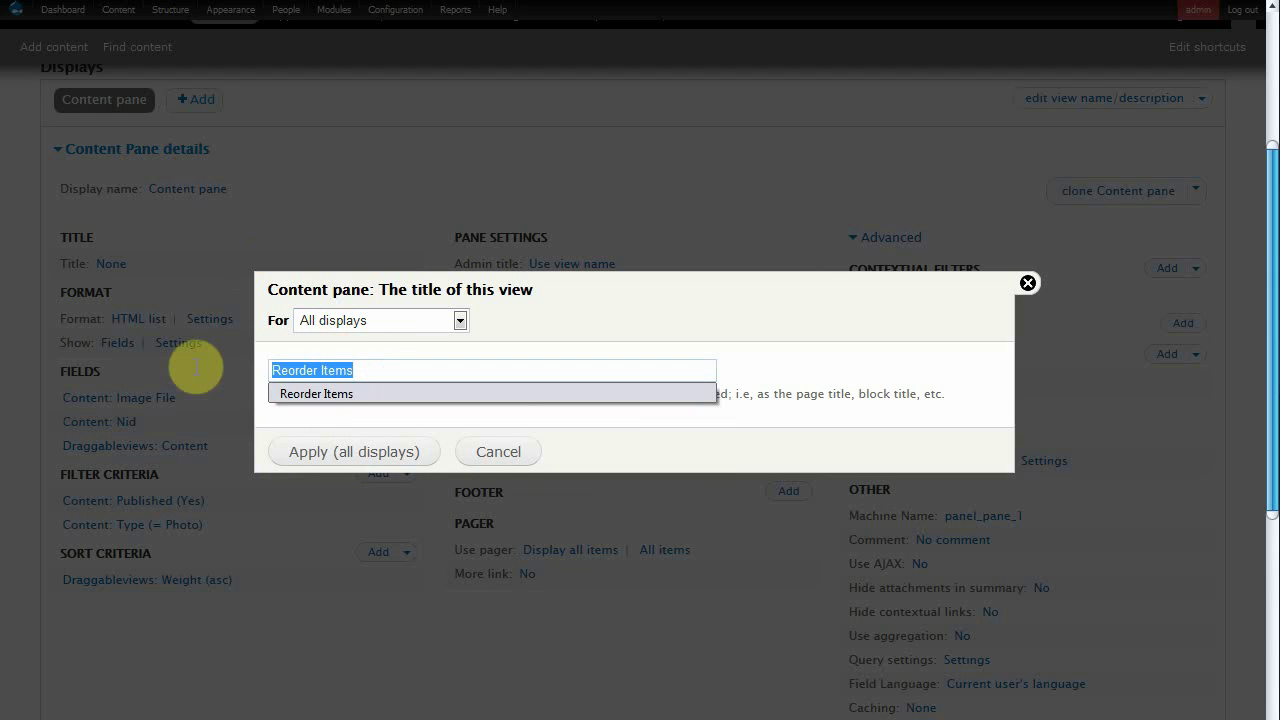
{"action": "left_click", "coordinate": [366, 460]}
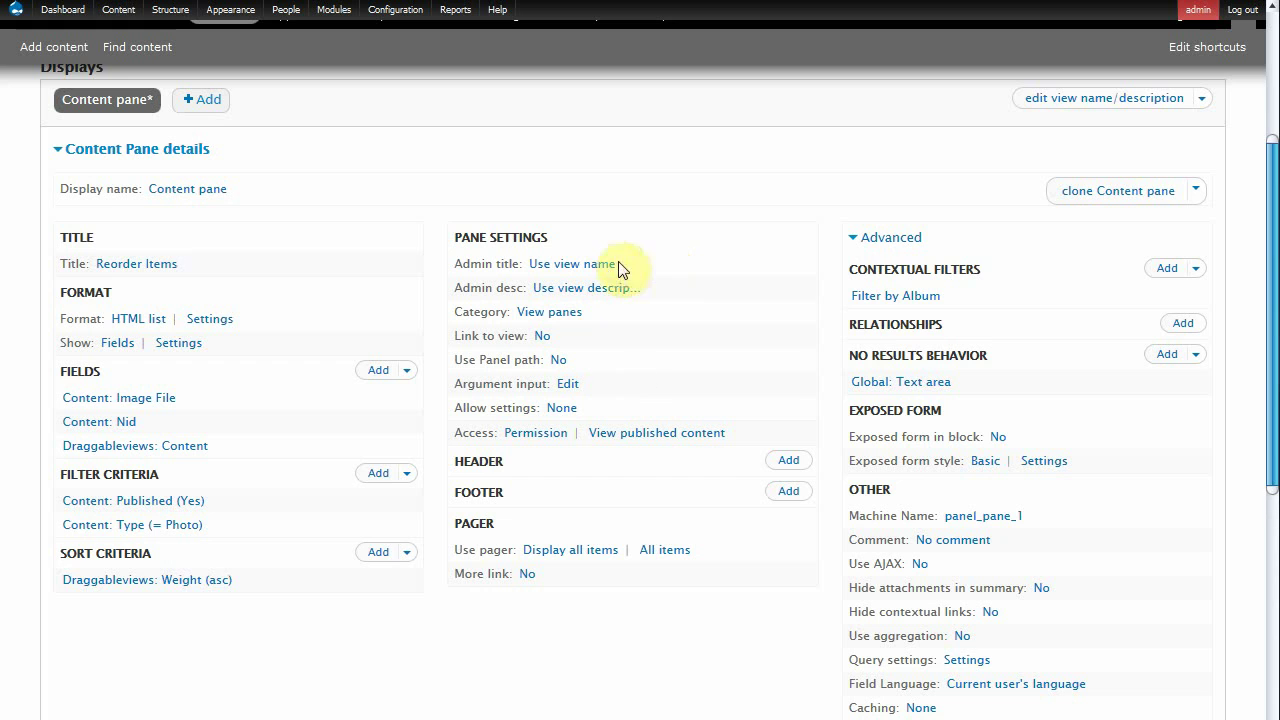
Set the pane's administrative title to Reorder Items
{"action": "left_click", "coordinate": [600, 264]}
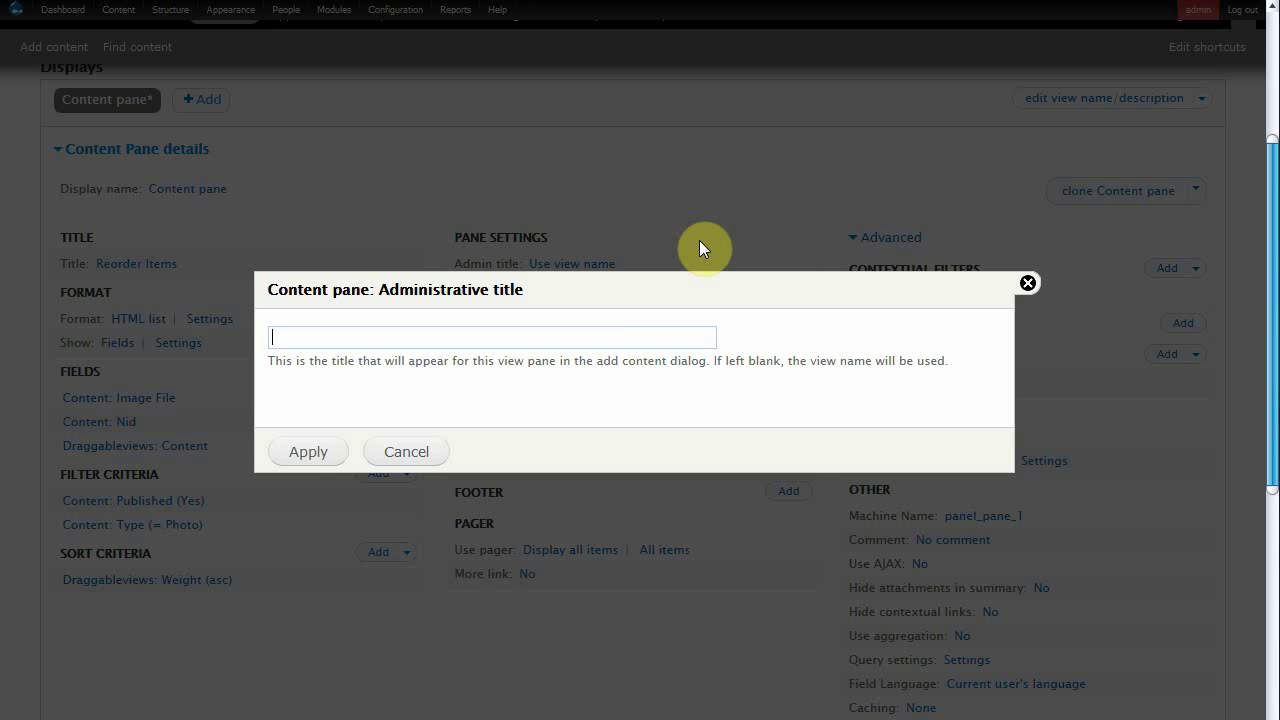
{"action": "key", "text": "ctrl+v"}
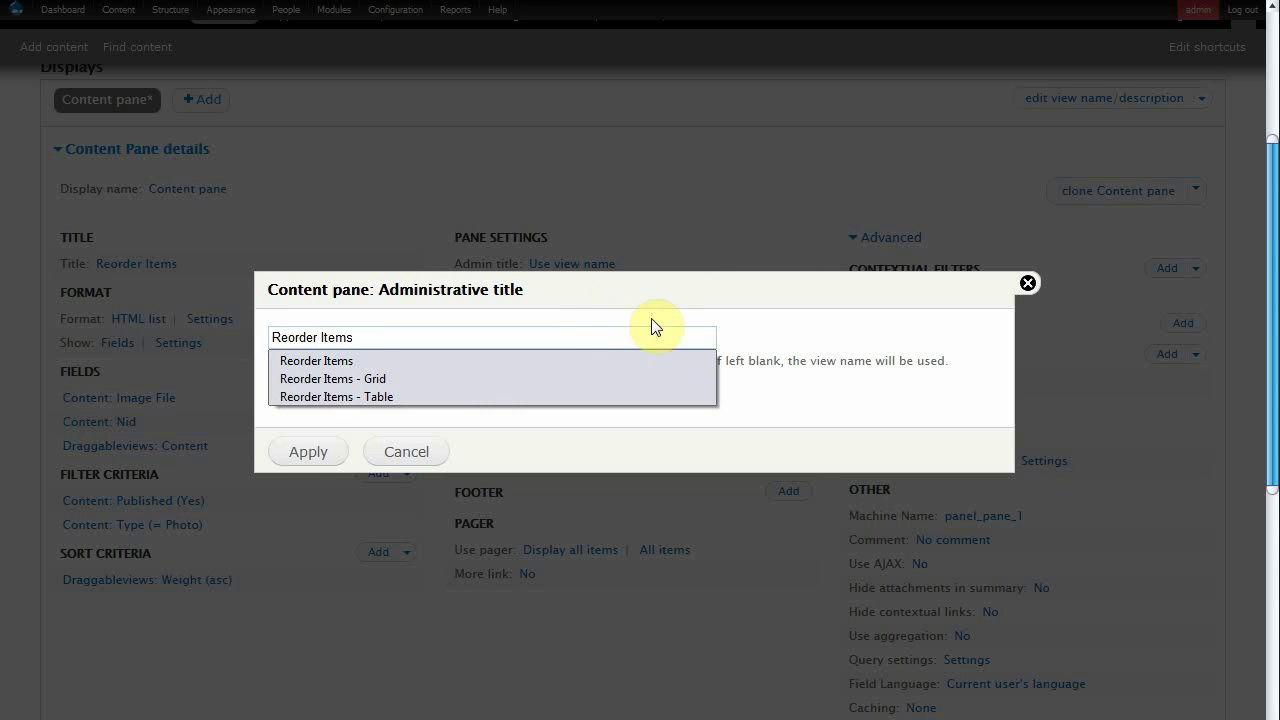
{"action": "key", "text": "Escape"}
{"action": "left_click", "coordinate": [308, 453]}
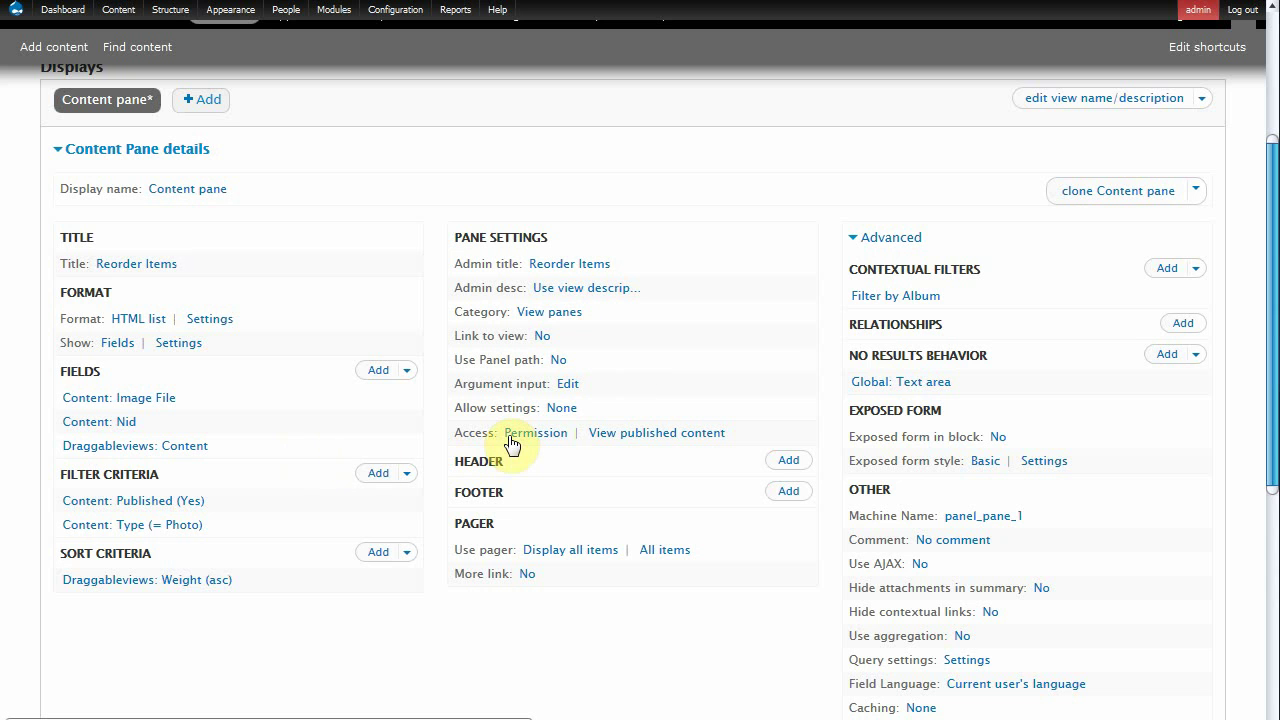
Take the Filter by Album argument from context, with Content ID as the required context
{"action": "left_click", "coordinate": [567, 383]}
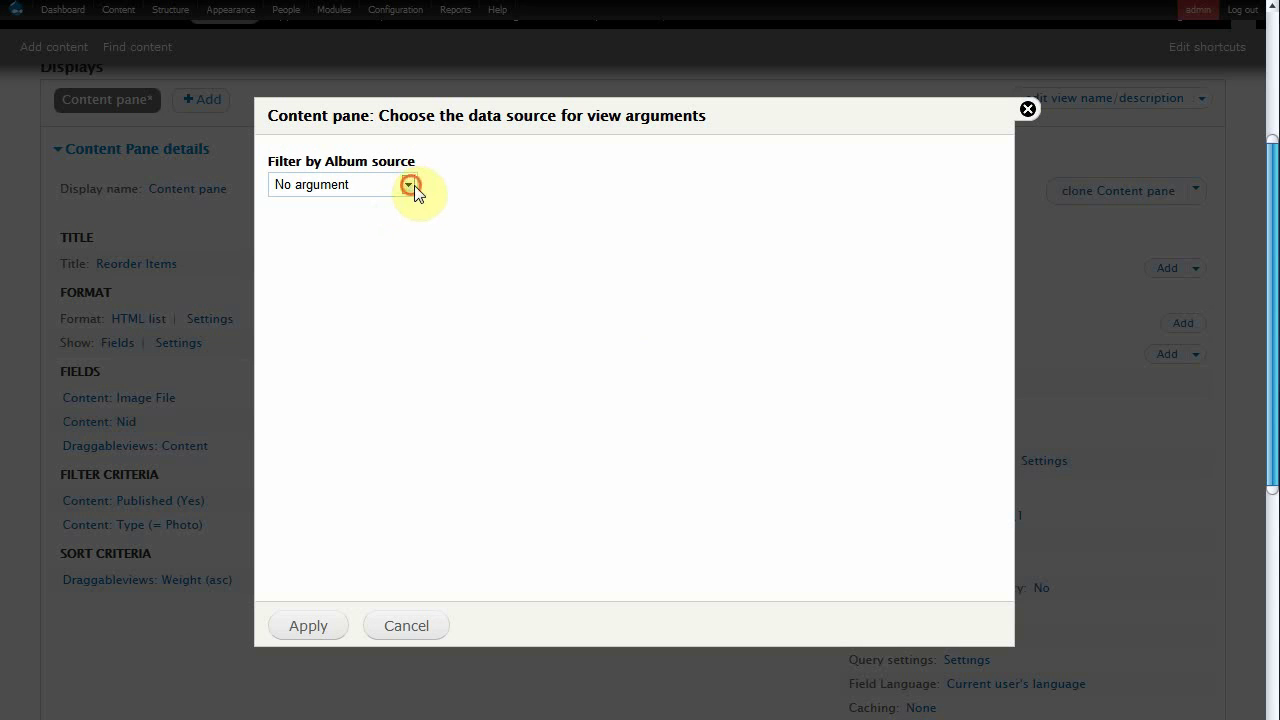
{"action": "left_click", "coordinate": [410, 185]}
{"action": "left_click", "coordinate": [379, 241]}
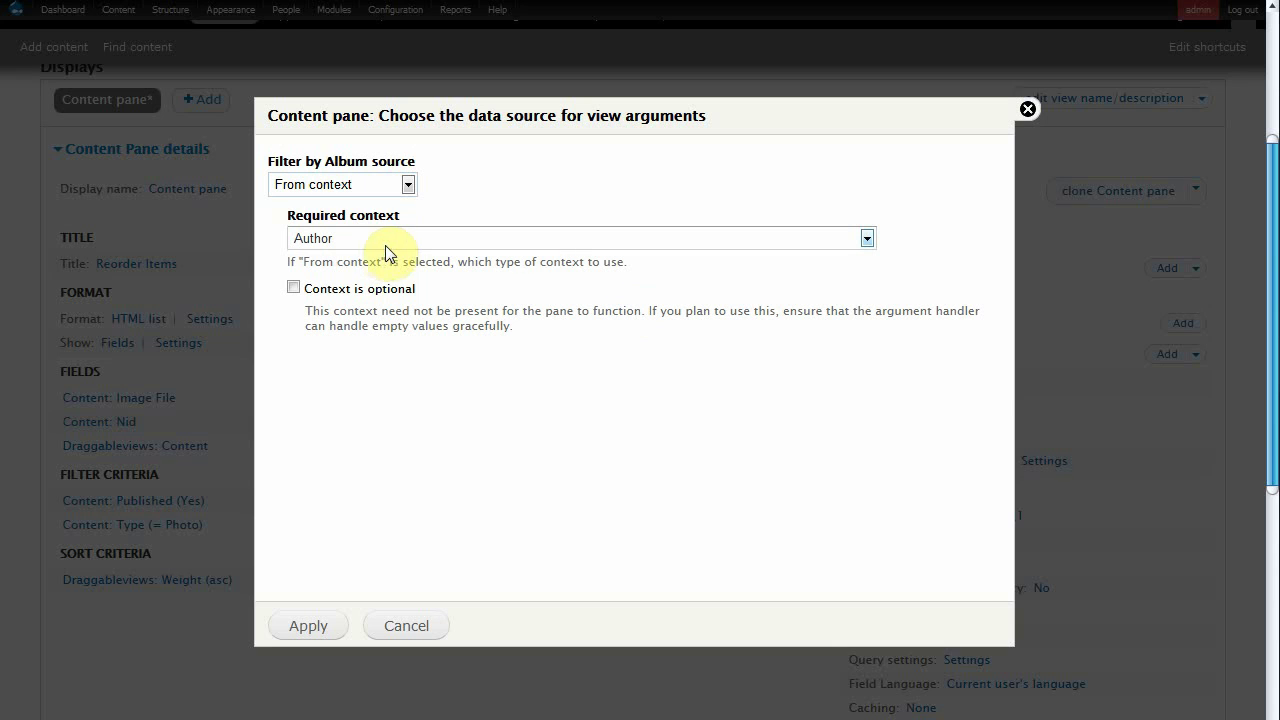
{"action": "left_click", "coordinate": [867, 239]}
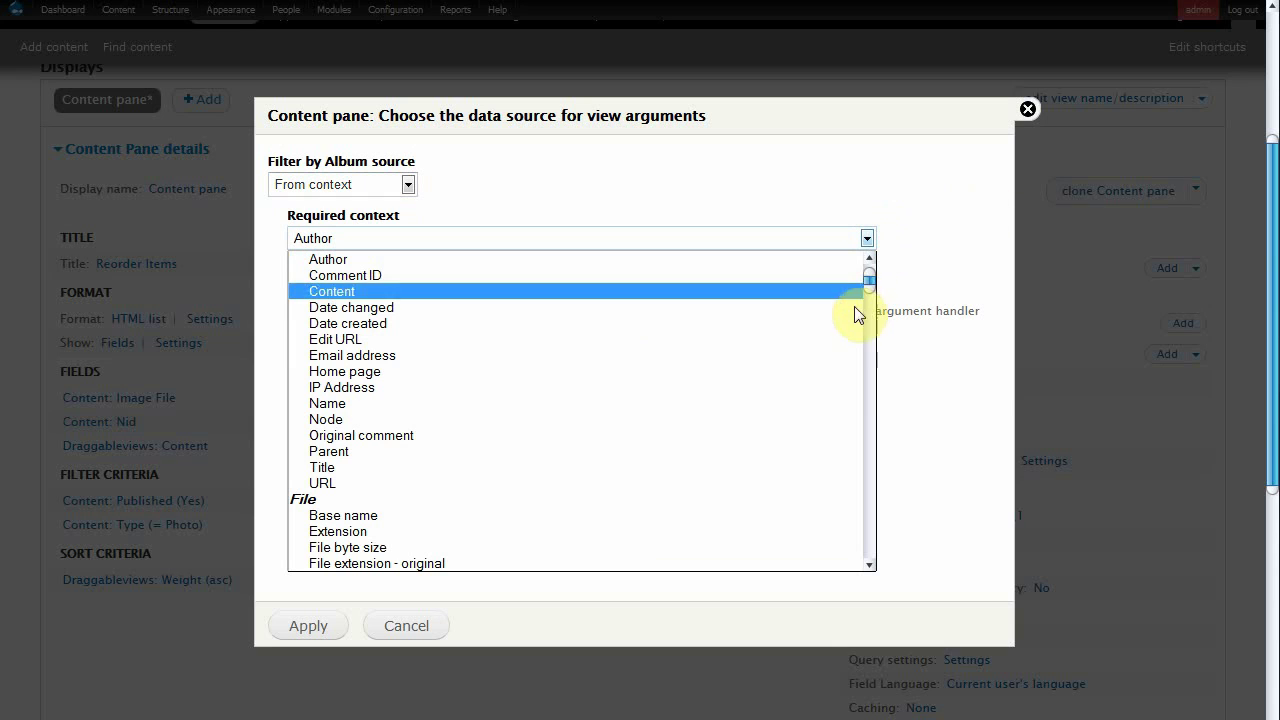
{"action": "left_click_drag", "start_coordinate": [869, 283], "coordinate": [866, 323]}
{"action": "scroll", "coordinate": [558, 360], "scroll_direction": "down", "scroll_amount": 2}
{"action": "left_click", "coordinate": [558, 361]}
{"action": "left_click", "coordinate": [305, 626]}
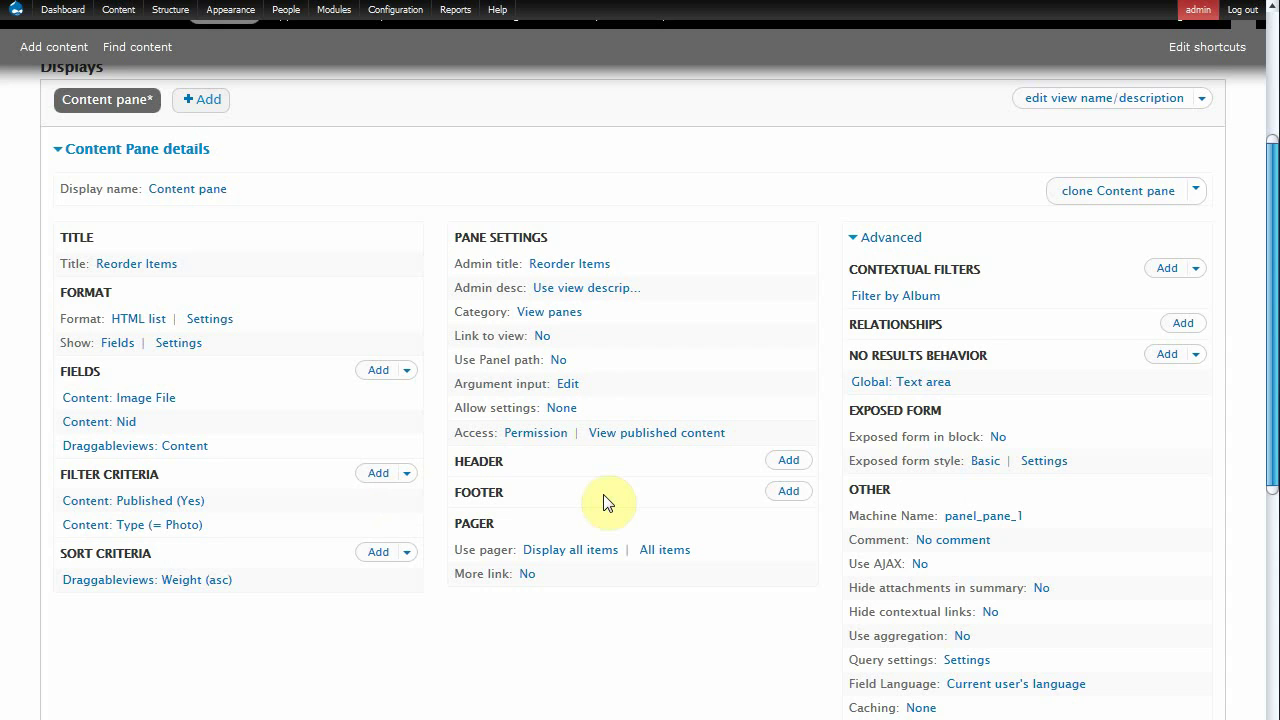
Restrict pane access by Role to the Editor and administrator roles
{"action": "left_click", "coordinate": [553, 440]}
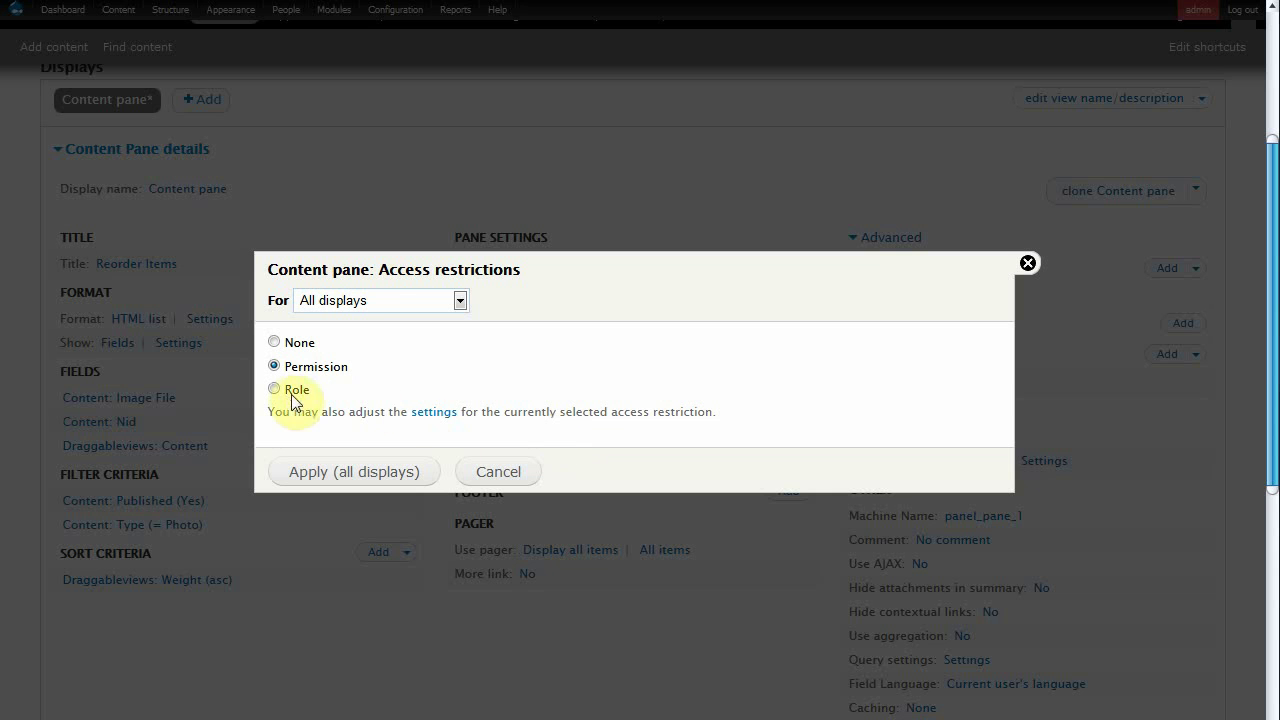
{"action": "left_click", "coordinate": [274, 389]}
{"action": "left_click", "coordinate": [318, 471]}
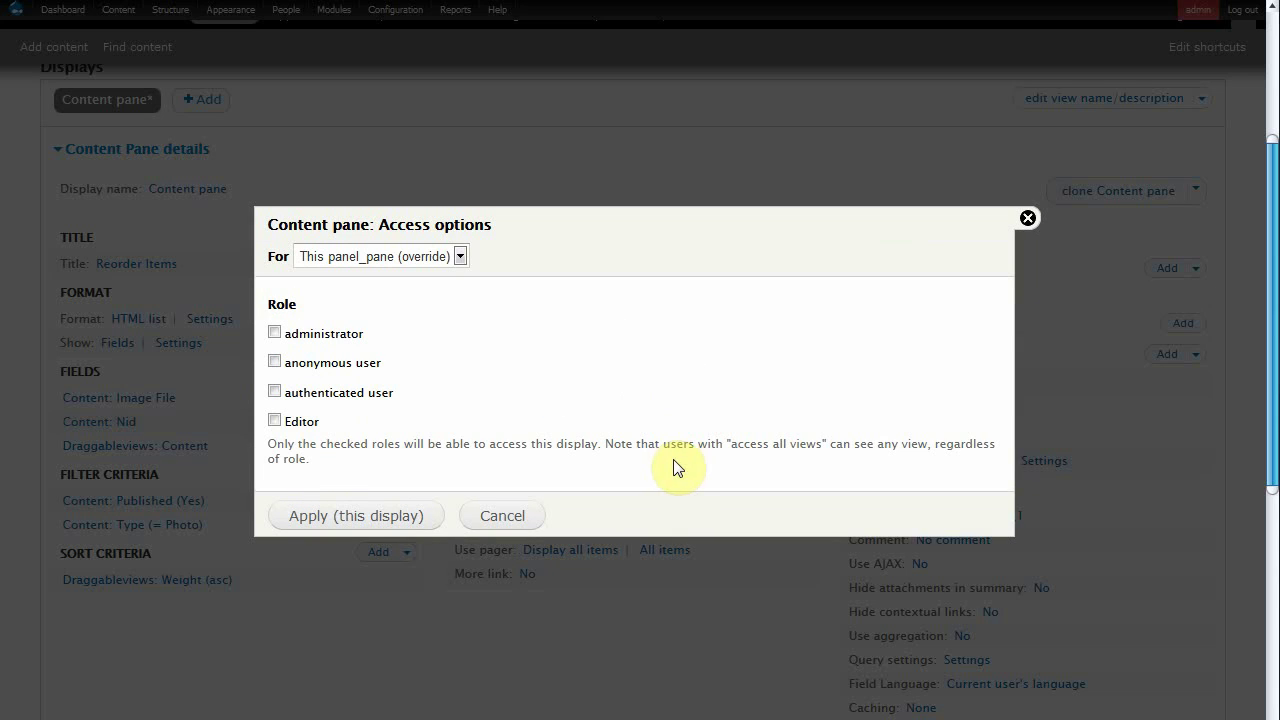
{"action": "left_click", "coordinate": [274, 421]}
{"action": "left_click", "coordinate": [274, 334]}
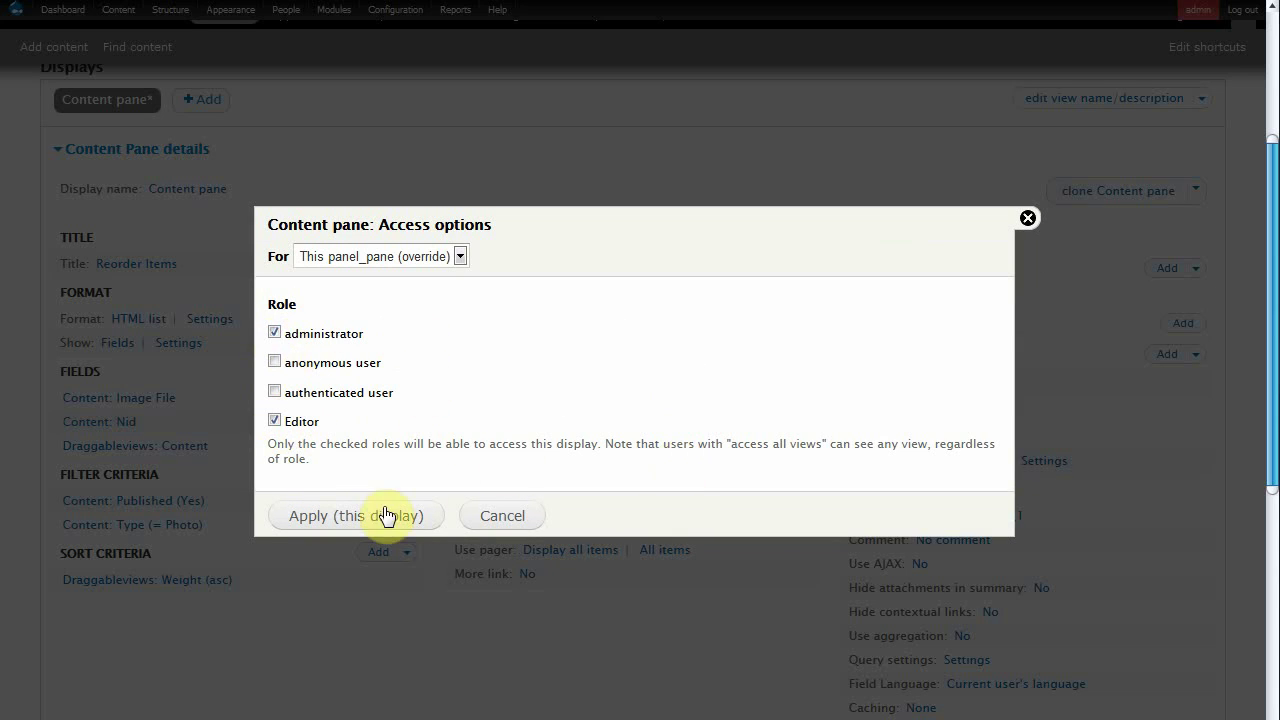
{"action": "left_click", "coordinate": [334, 517]}
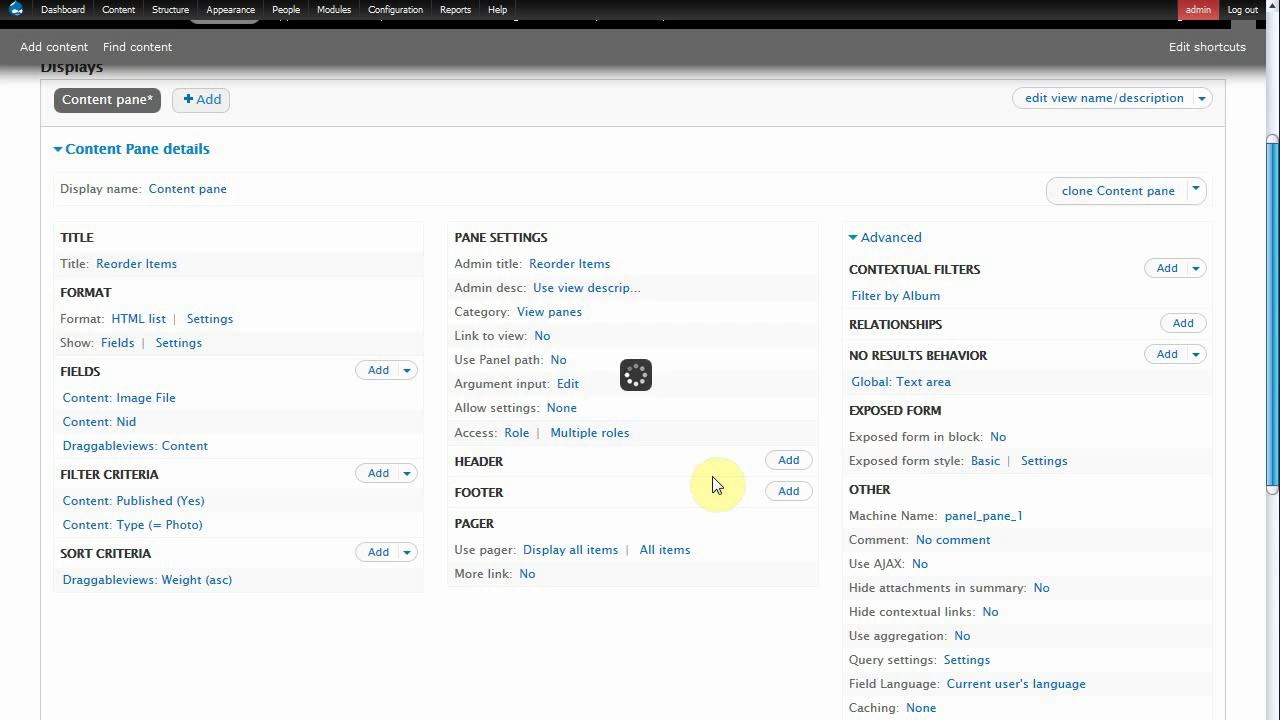
{"action": "scroll", "coordinate": [712, 484], "scroll_direction": "up", "scroll_amount": 3}
{"action": "scroll", "coordinate": [712, 484], "scroll_direction": "up", "scroll_amount": 1}
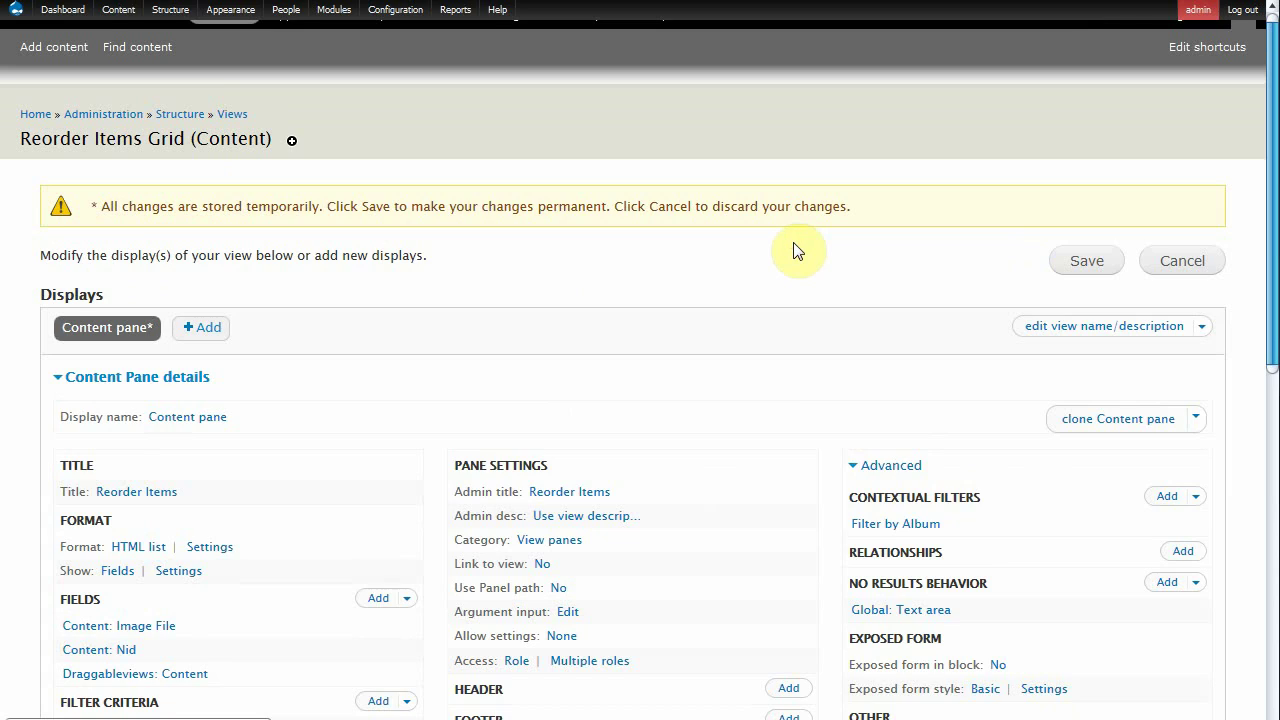
Open the Reorder Items page's panel content layout from the custom pages list
{"action": "mouse_move", "coordinate": [176, 17]}
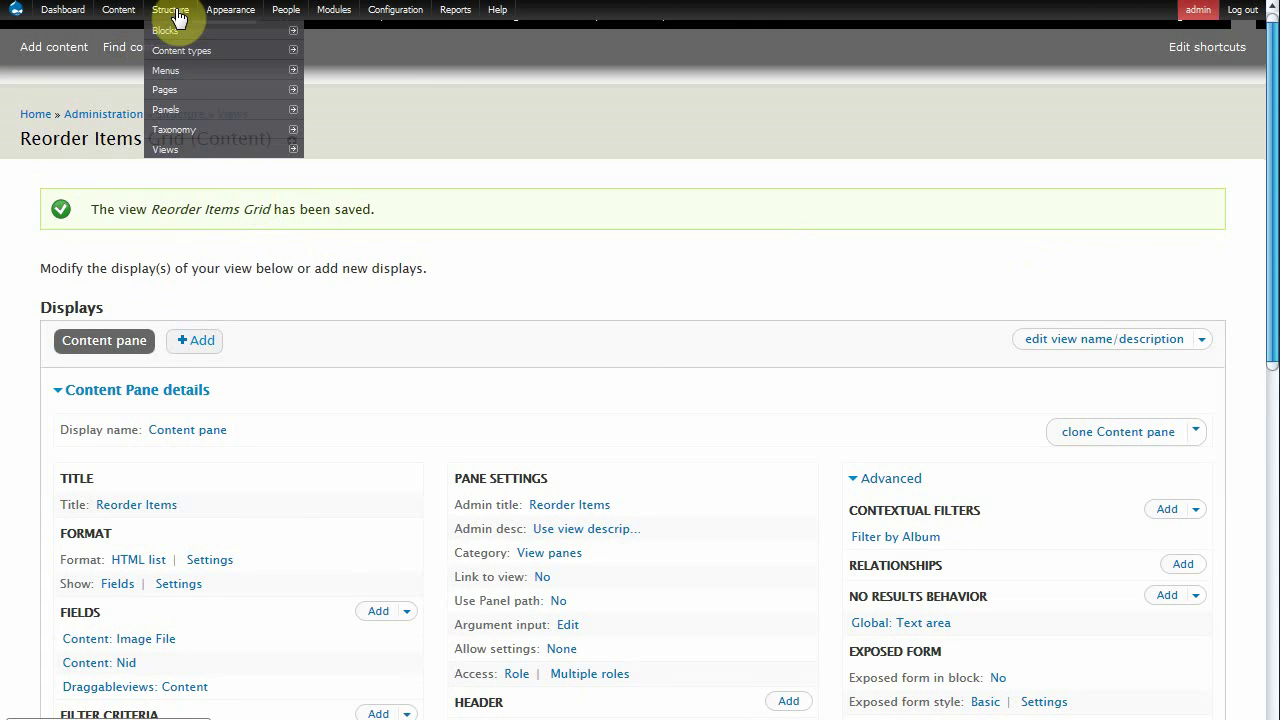
{"action": "mouse_move", "coordinate": [172, 97]}
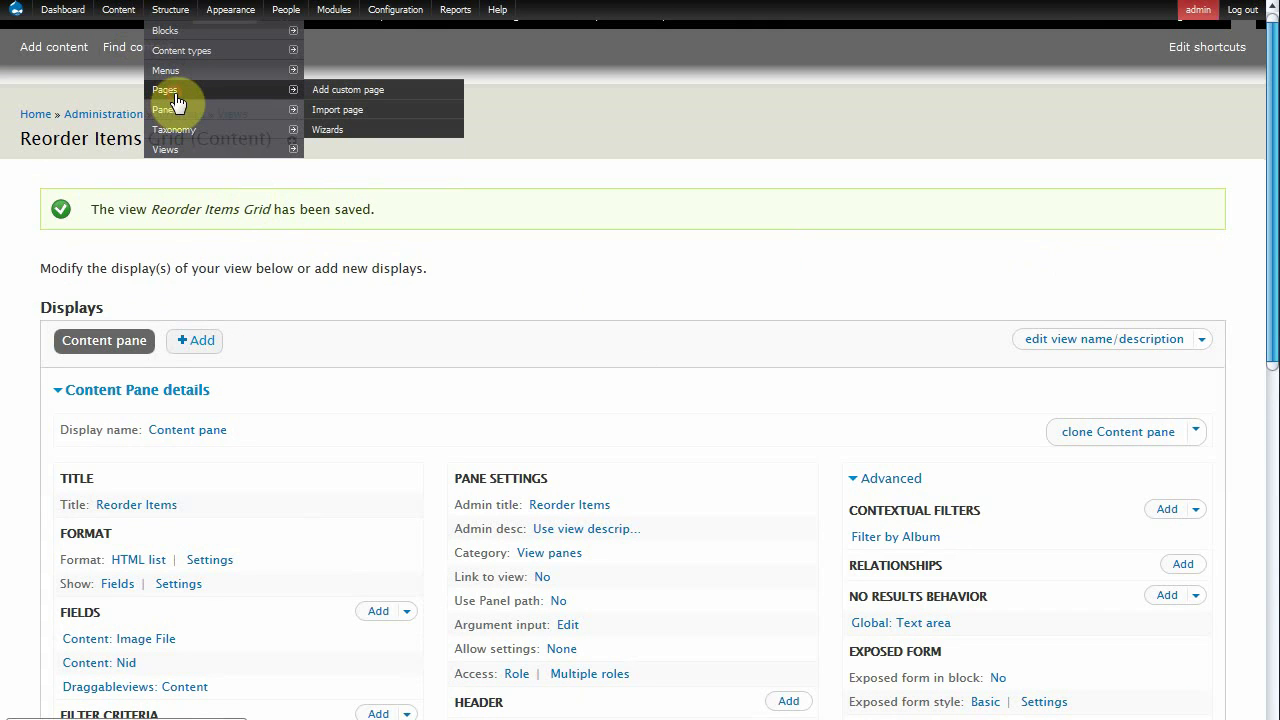
{"action": "left_click", "coordinate": [175, 97]}
{"action": "scroll", "coordinate": [590, 471], "scroll_direction": "down", "scroll_amount": 2}
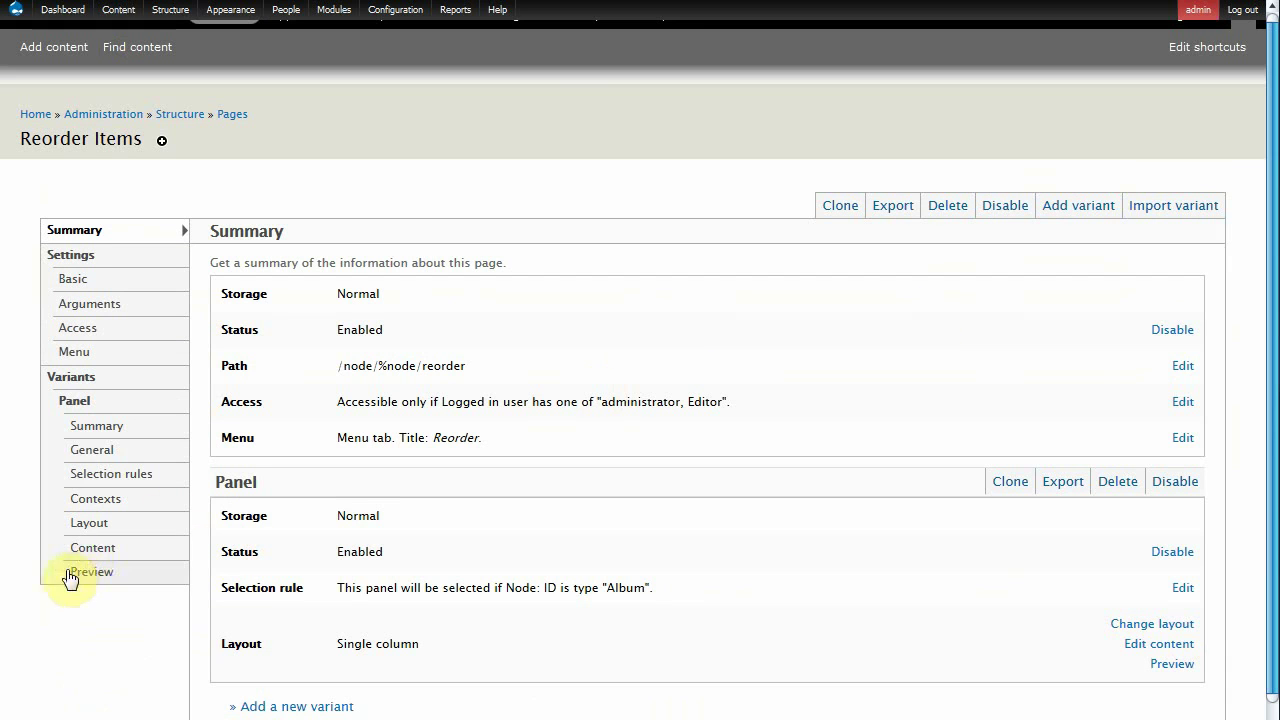
{"action": "left_click", "coordinate": [85, 551]}
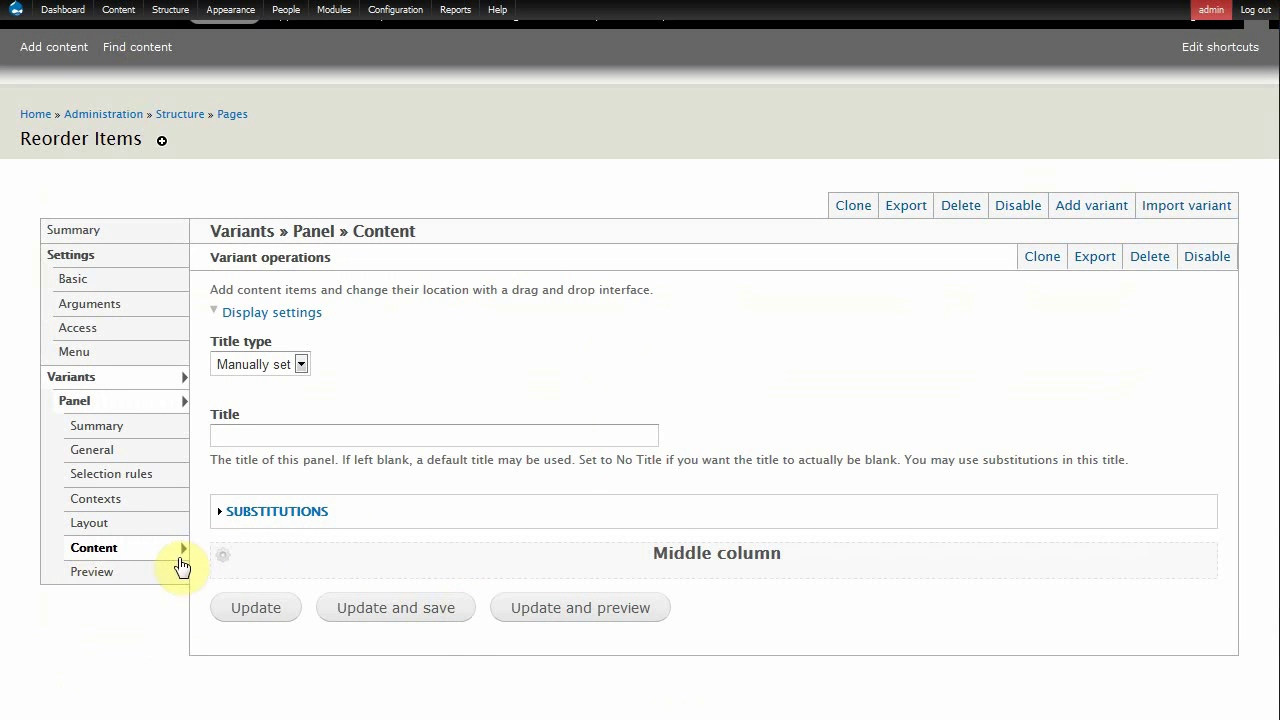
Add the Reorder Items view pane to the Middle column
{"action": "left_click", "coordinate": [224, 556]}
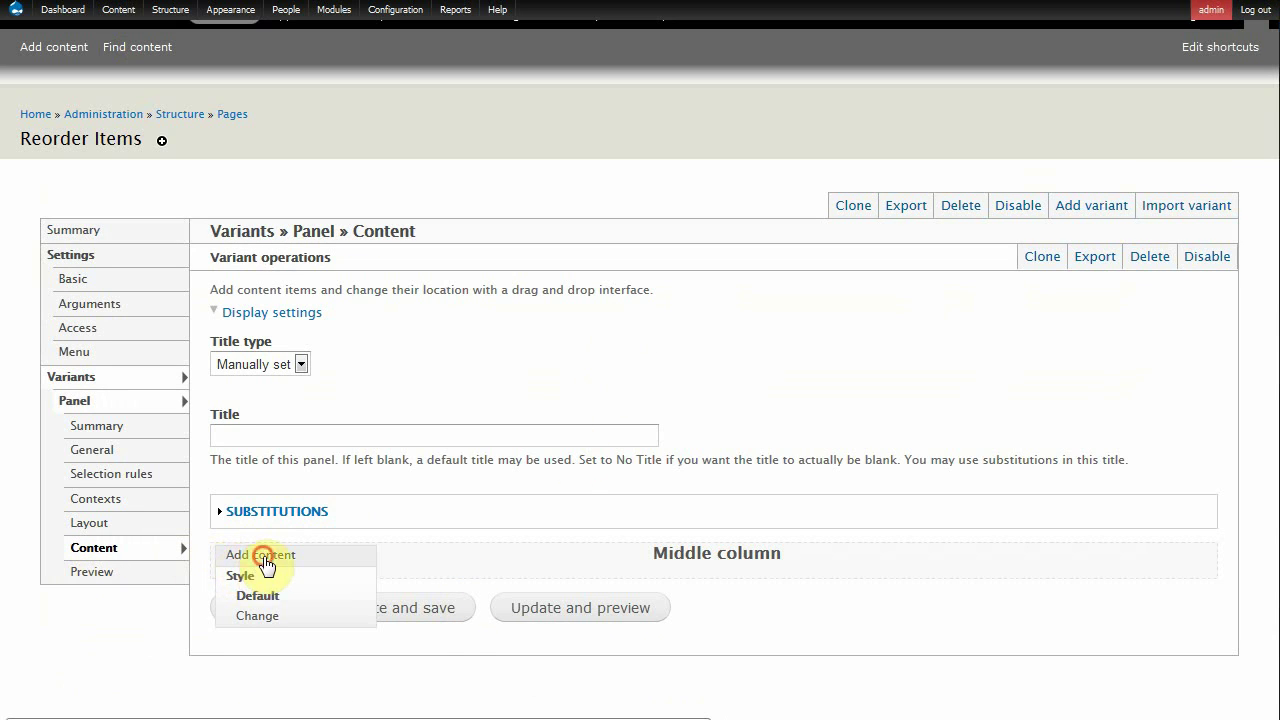
{"action": "left_click", "coordinate": [262, 556]}
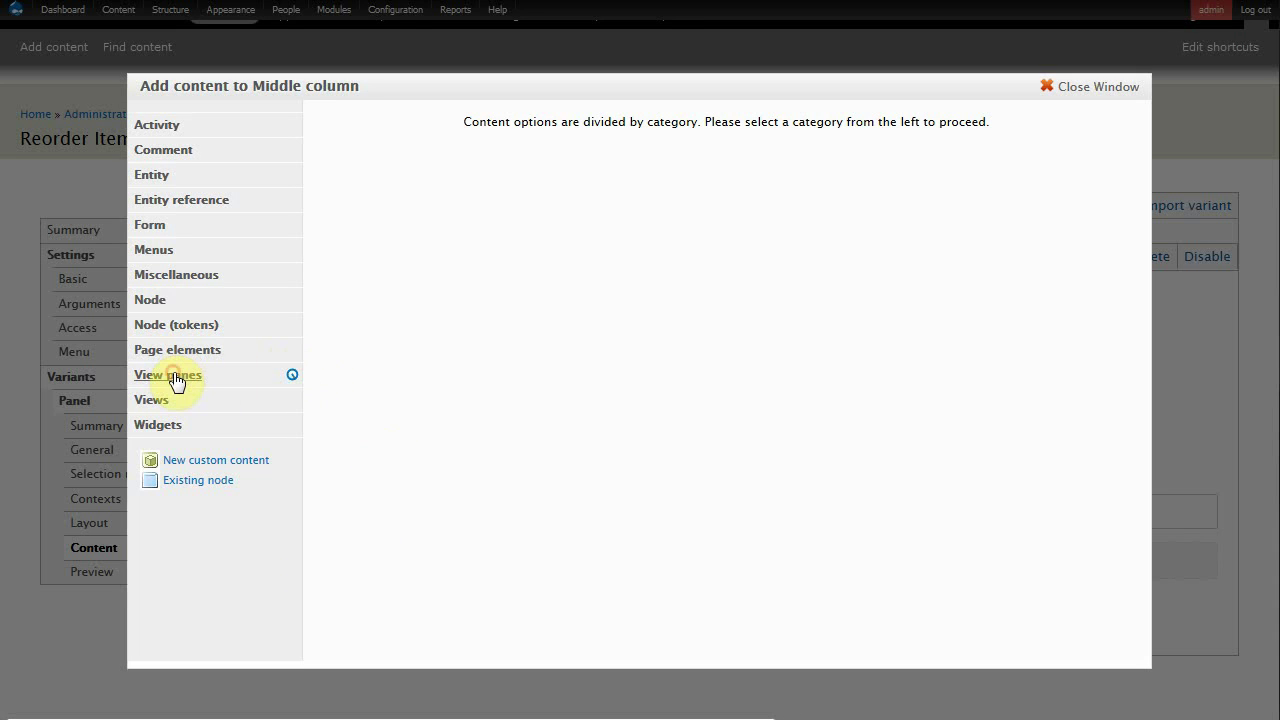
{"action": "left_click", "coordinate": [401, 126]}
{"action": "left_click", "coordinate": [185, 205]}
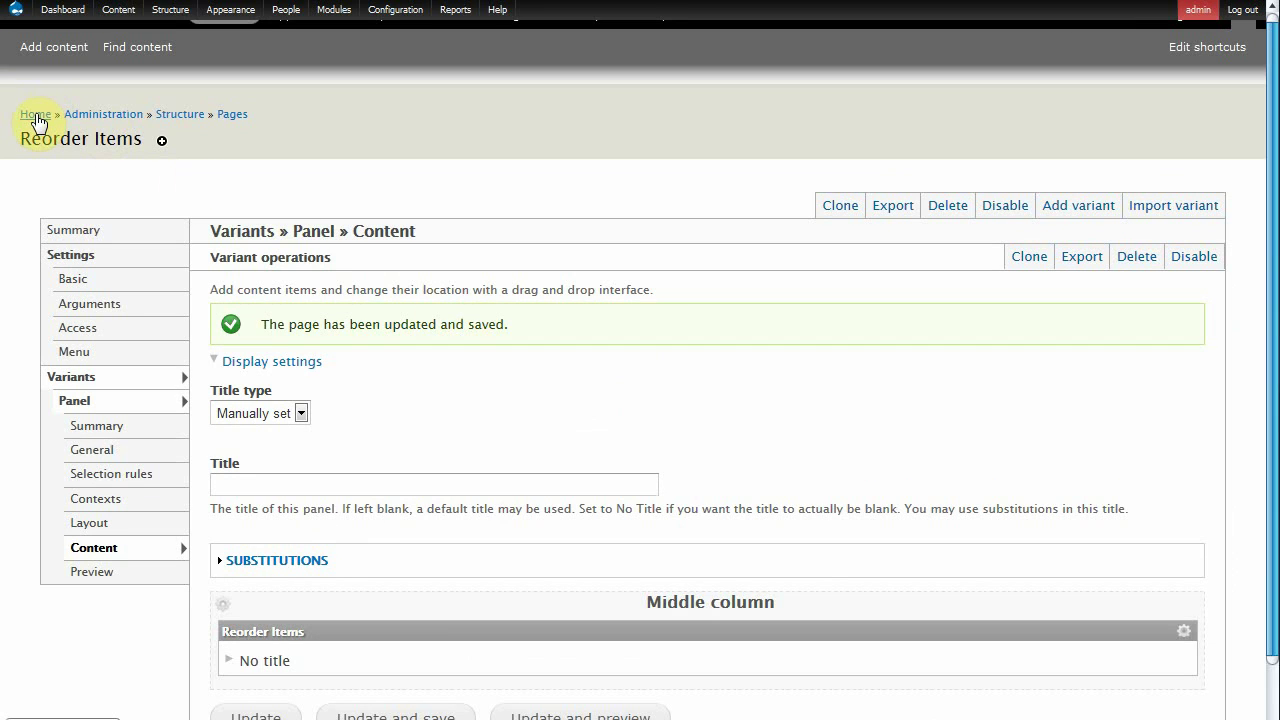
Go from the front page to the 'This is an album' page and look over its photo grid
{"action": "left_click", "coordinate": [36, 115]}
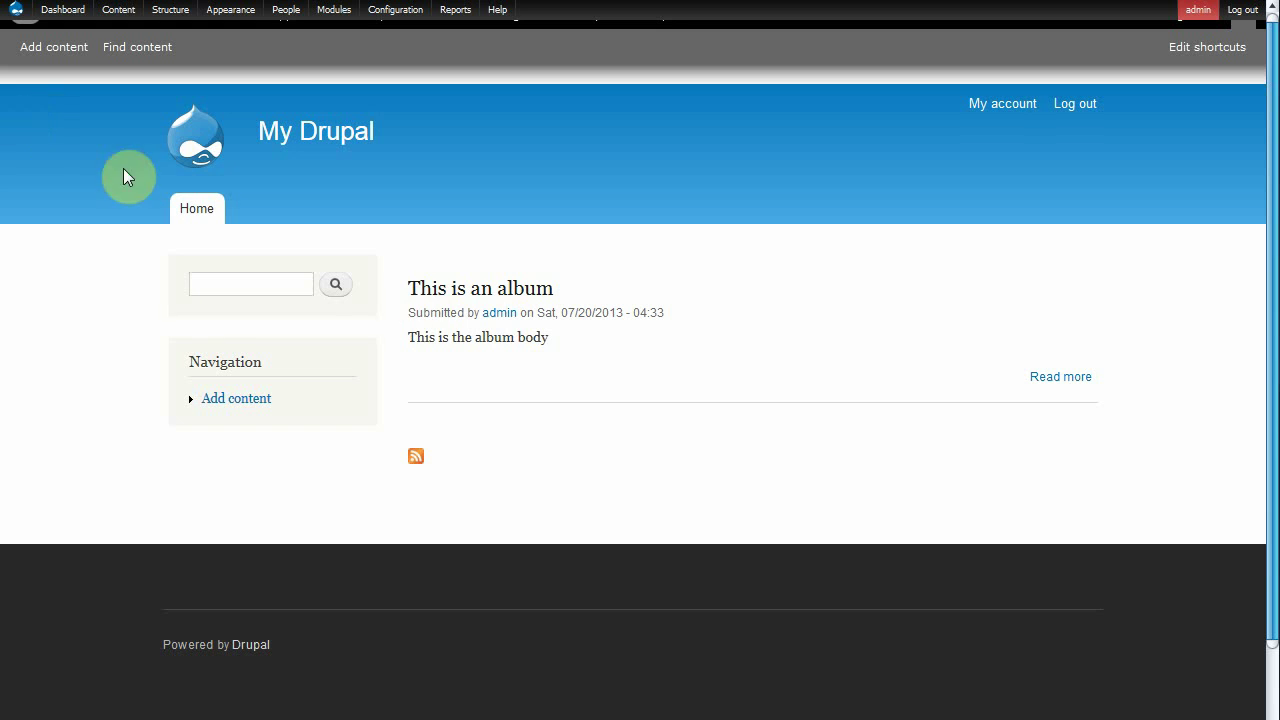
{"action": "left_click", "coordinate": [492, 293]}
{"action": "scroll", "coordinate": [720, 251], "scroll_direction": "down", "scroll_amount": 3}
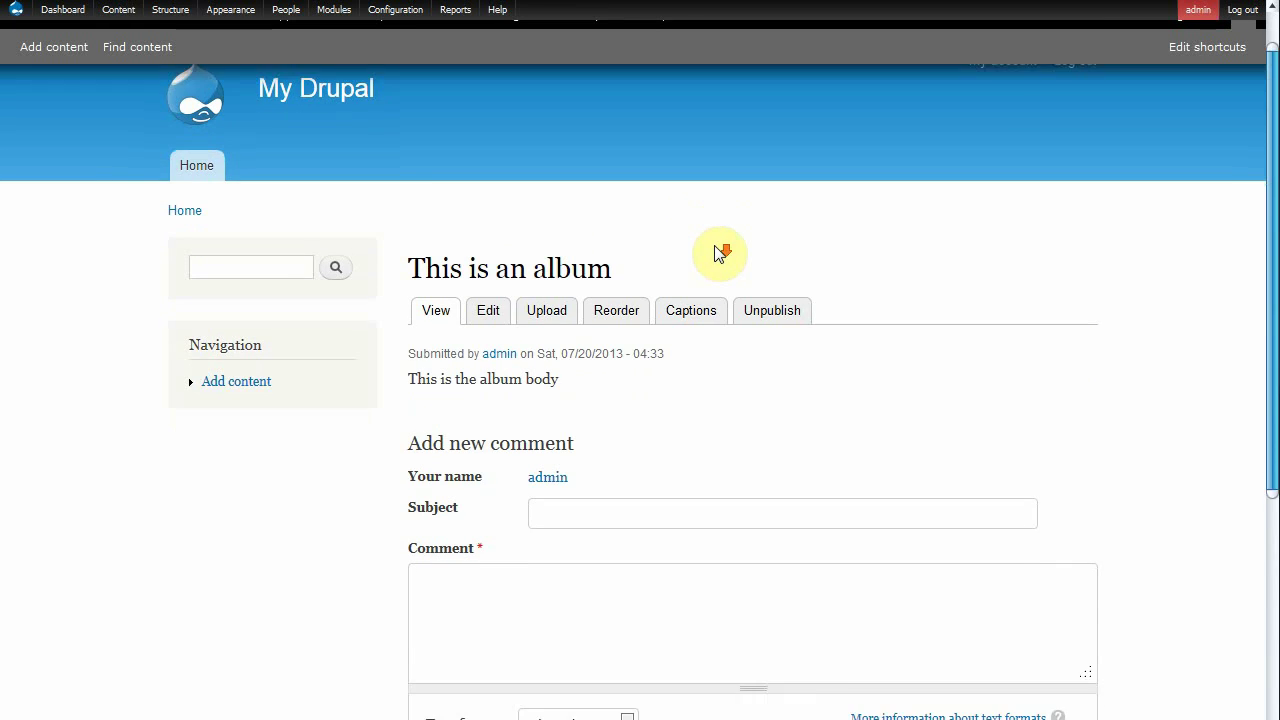
{"action": "scroll", "coordinate": [572, 431], "scroll_direction": "up", "scroll_amount": 2}
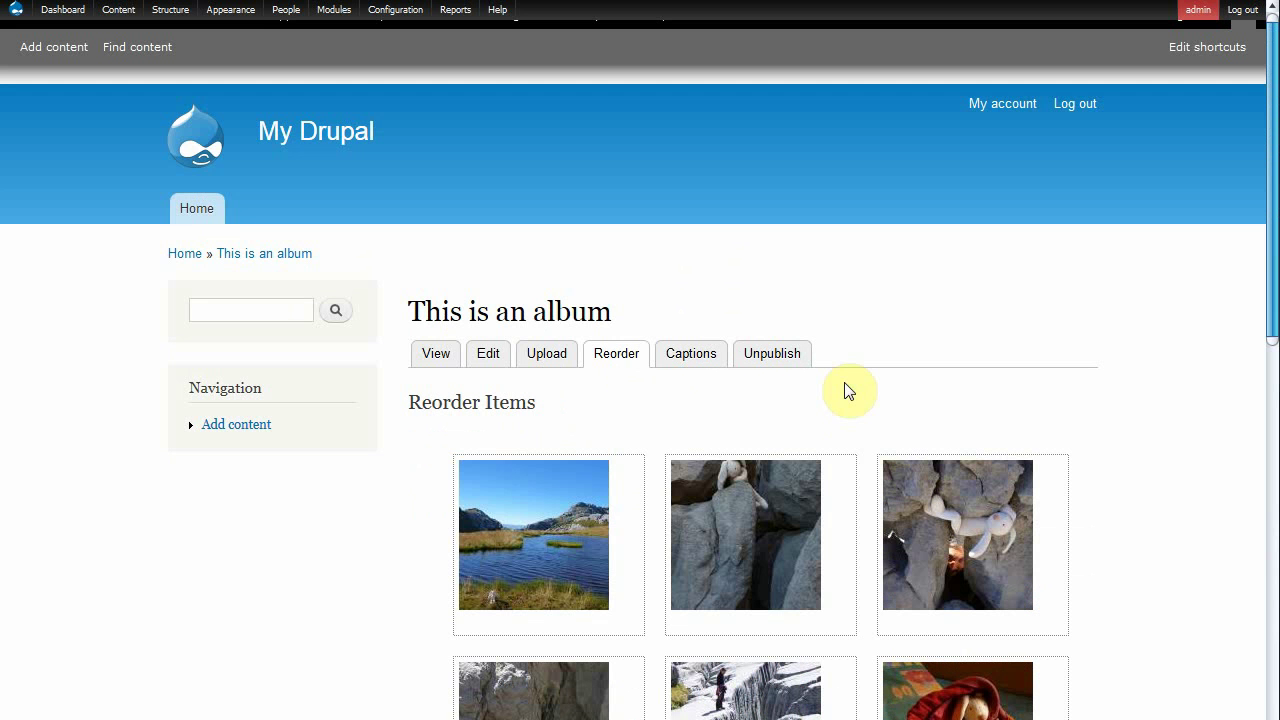
{"action": "scroll", "coordinate": [1208, 295], "scroll_direction": "down", "scroll_amount": 4}
{"action": "scroll", "coordinate": [1208, 295], "scroll_direction": "down", "scroll_amount": 8}
{"action": "scroll", "coordinate": [1208, 295], "scroll_direction": "up", "scroll_amount": 8}
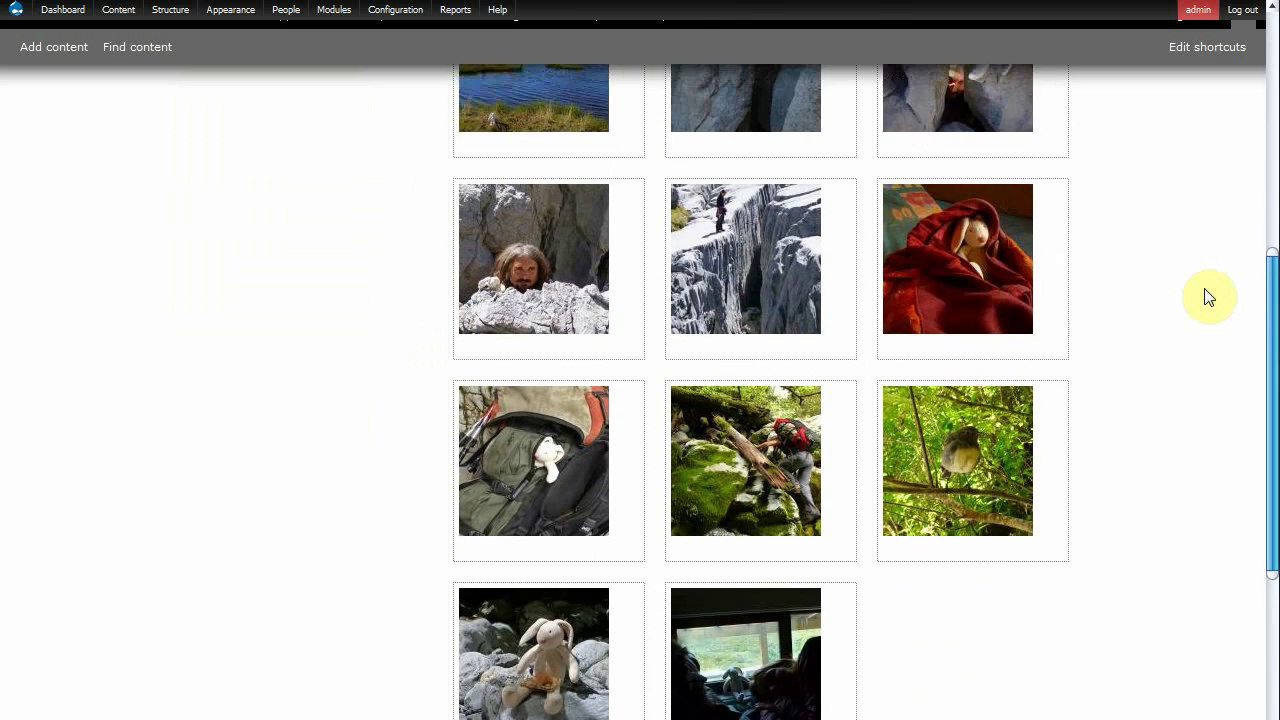
{"action": "scroll", "coordinate": [1208, 295], "scroll_direction": "down", "scroll_amount": 2}
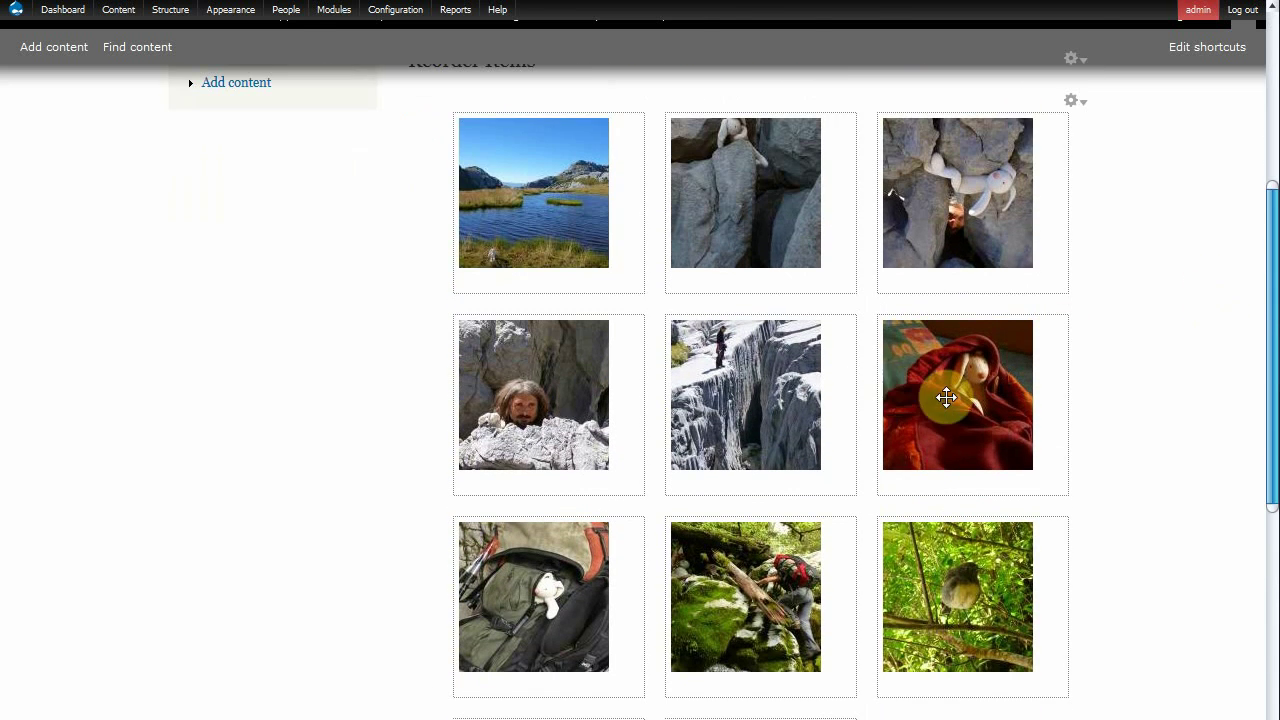
Move the red-blanket photo into the grid's first slot and save the new order
{"action": "left_click_drag", "start_coordinate": [943, 400], "coordinate": [500, 206]}
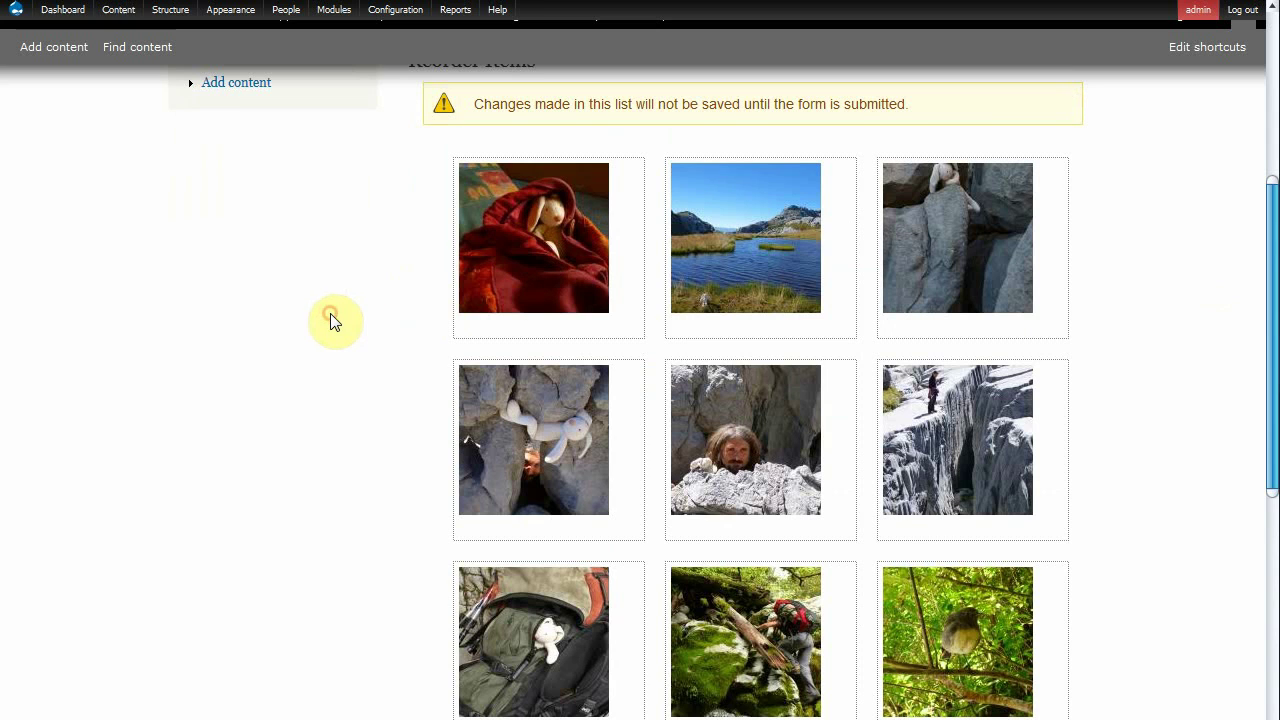
{"action": "scroll", "coordinate": [333, 320], "scroll_direction": "down", "scroll_amount": 5}
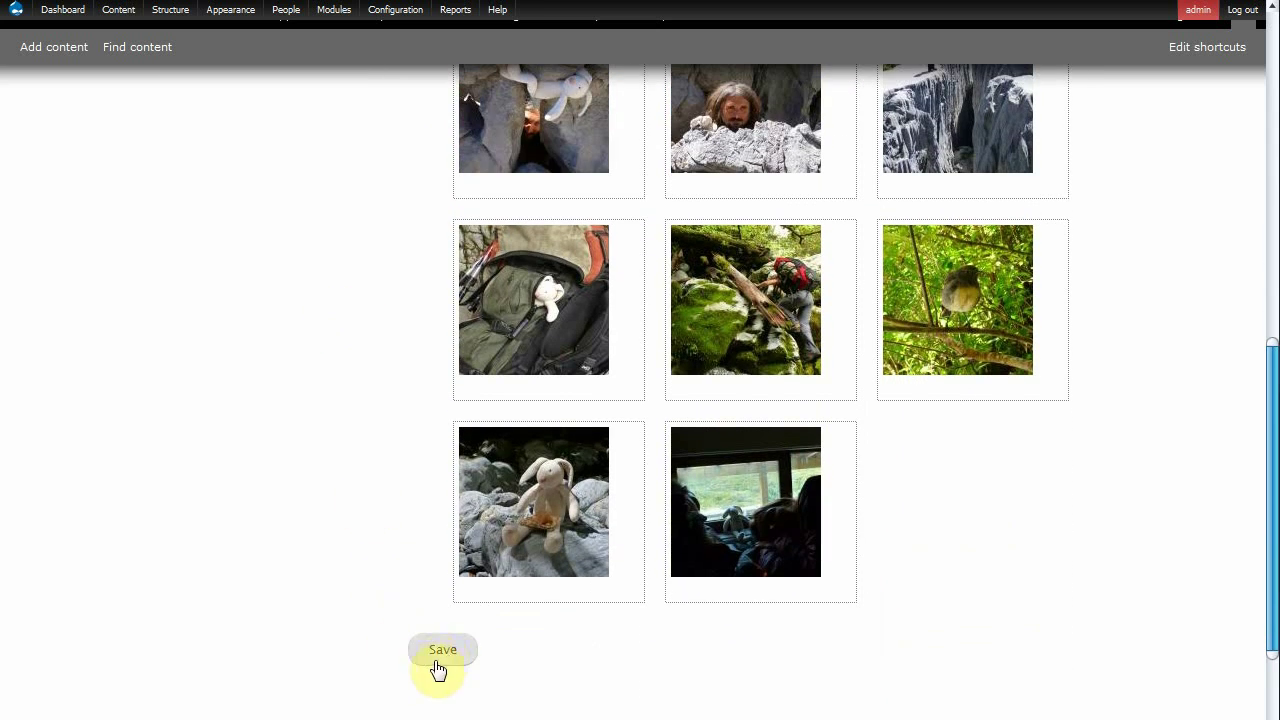
{"action": "left_click", "coordinate": [442, 652]}
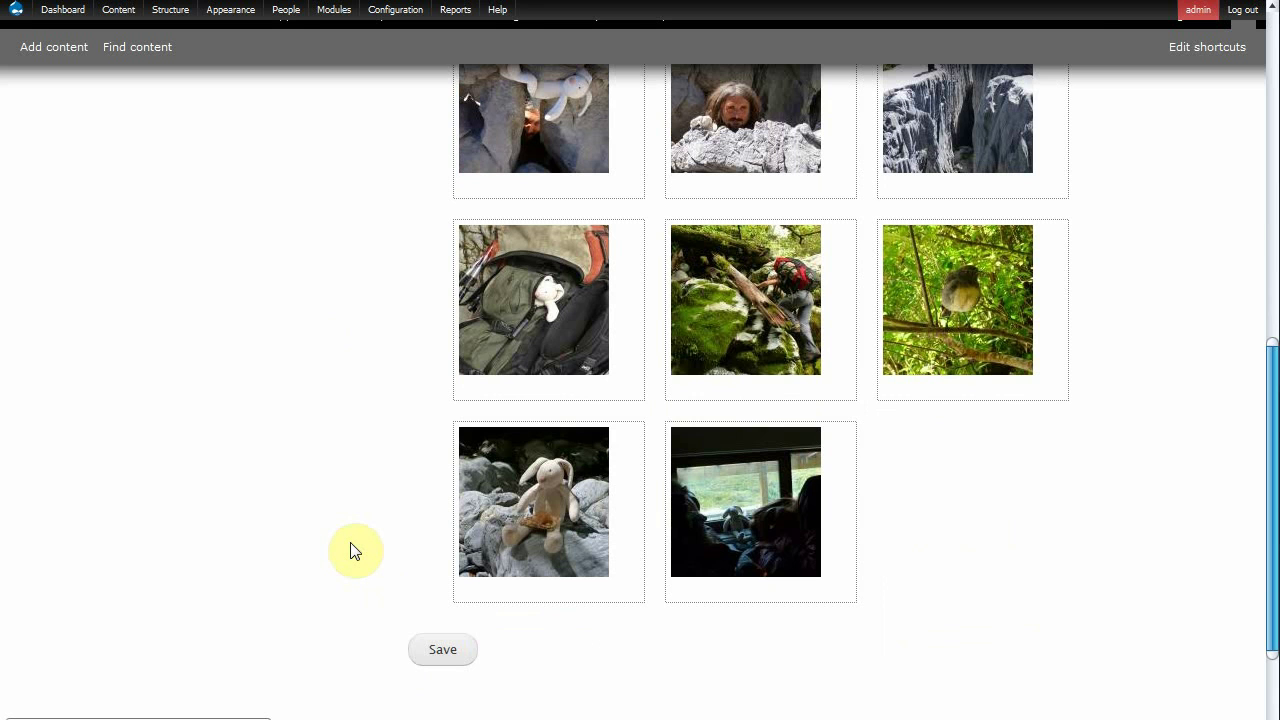